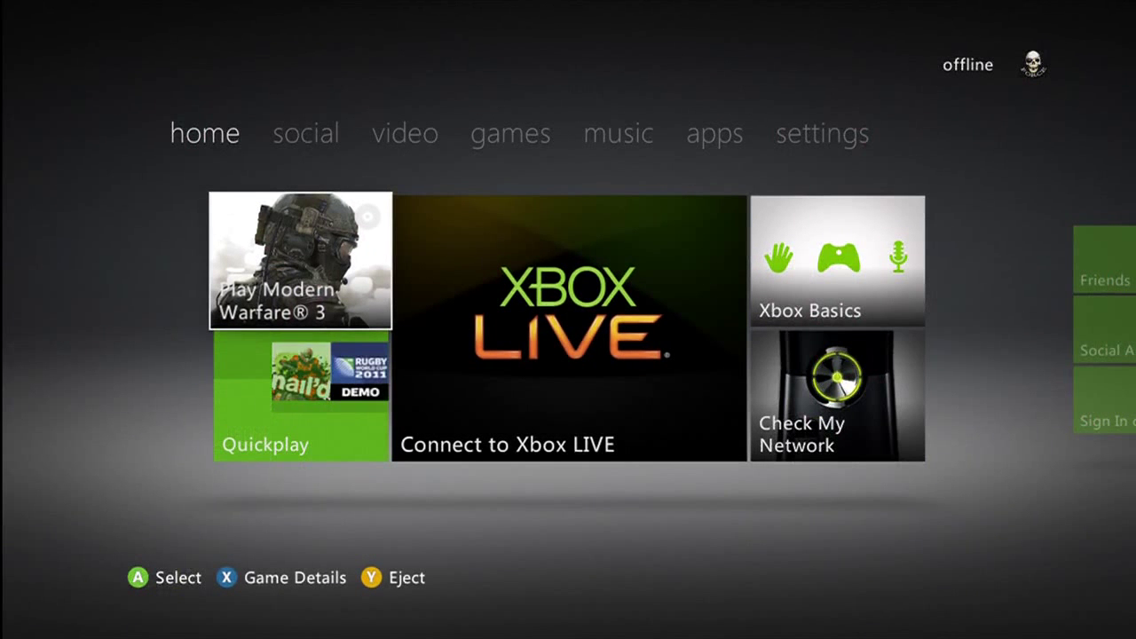
key(Right)
key(Left)
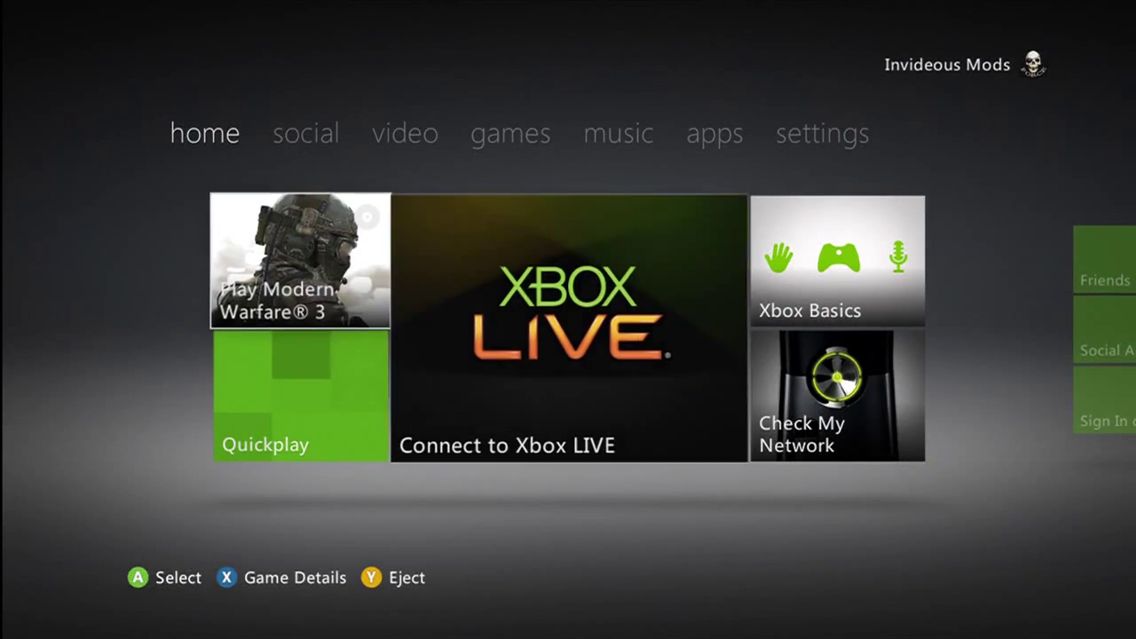
key(Right)
key(Left)
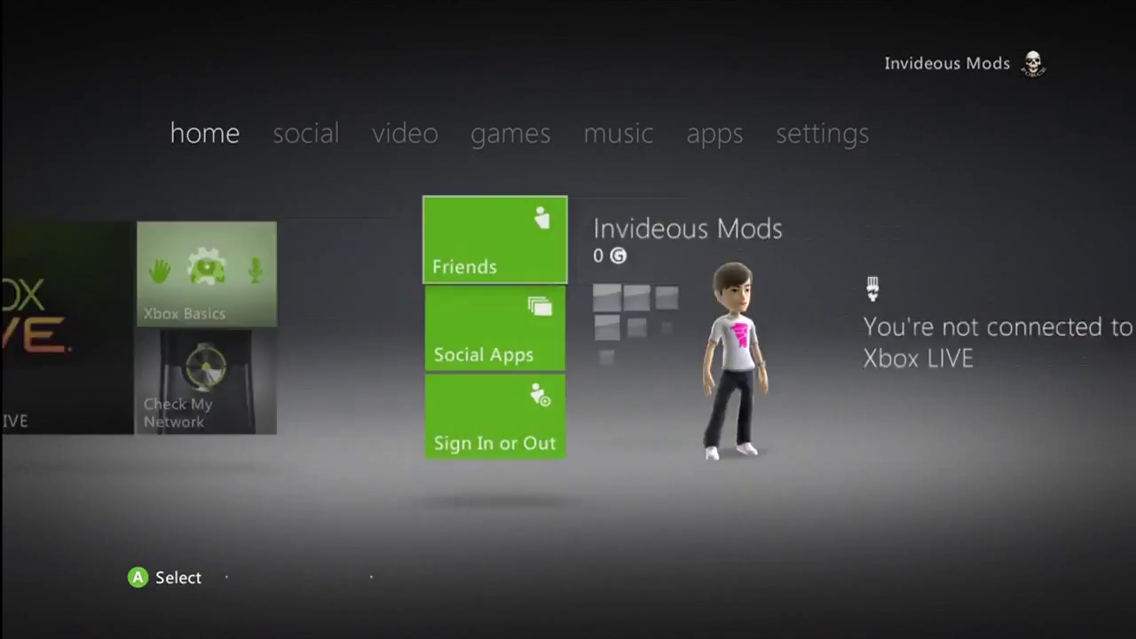
key(Right)
key(Left)
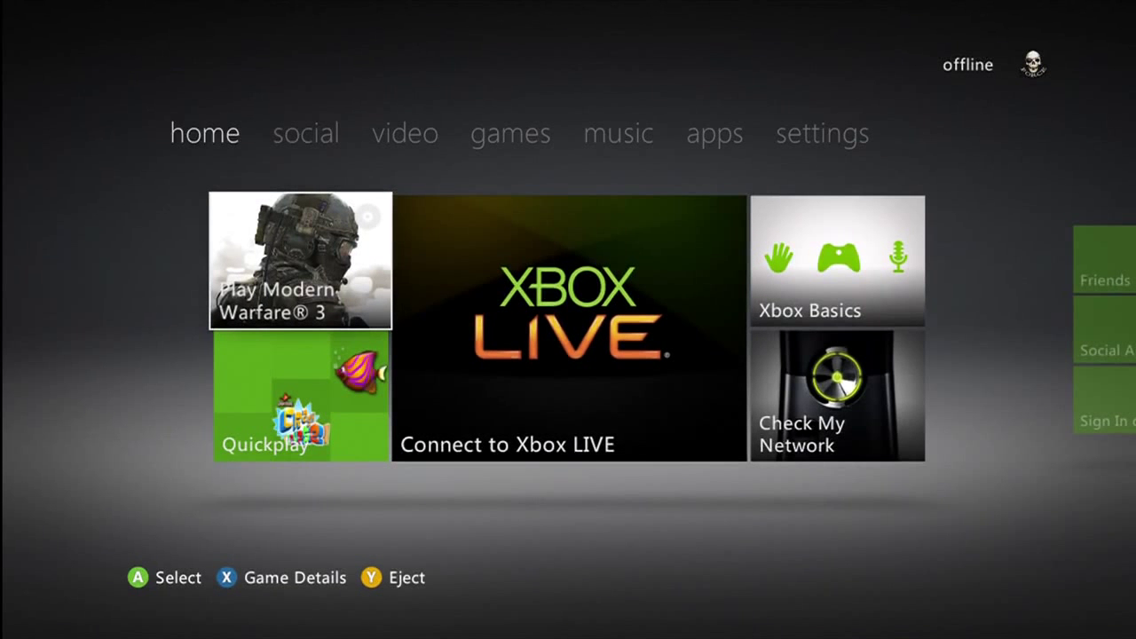
key(Down)
key(Up)
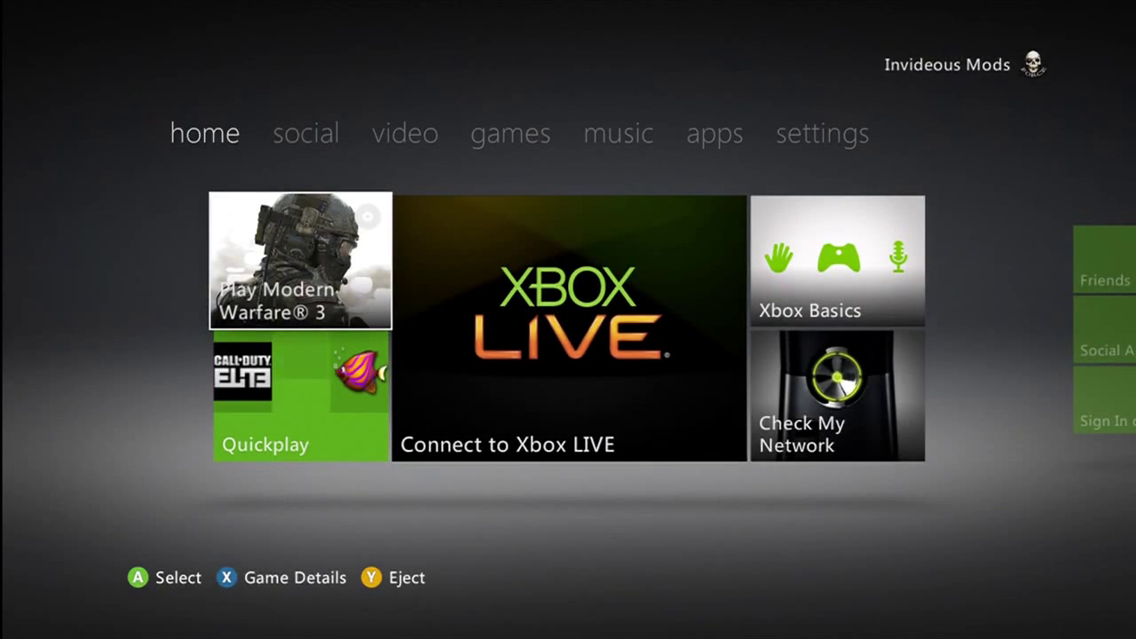
key(Right)
key(Right)
key(Right)
key(Left)
key(Left)
key(Left)
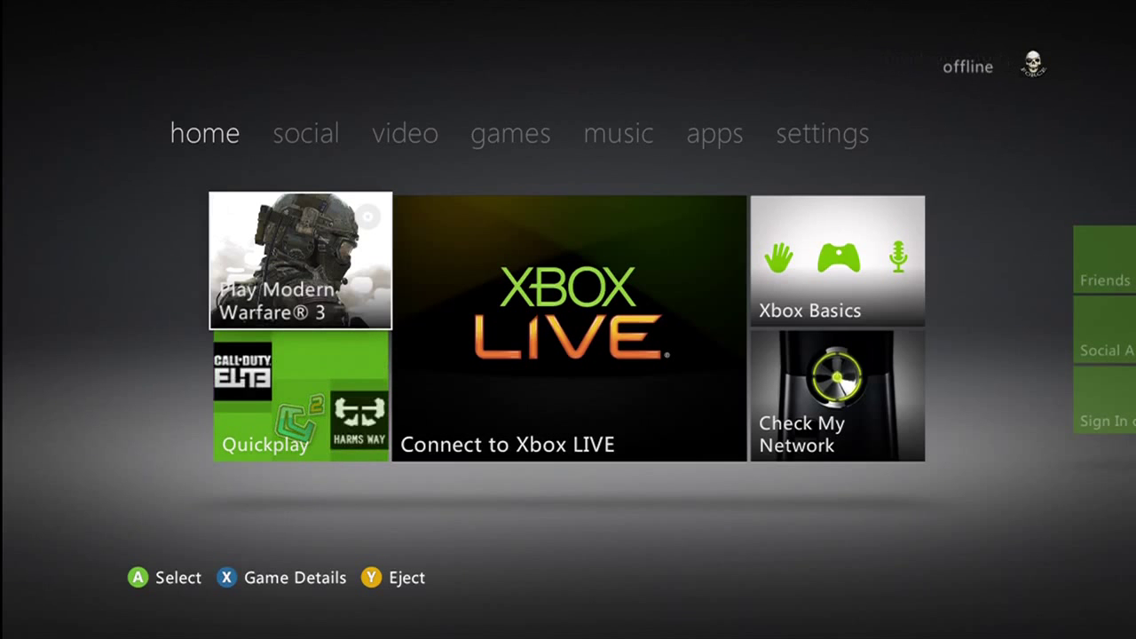
key(Right)
key(Left)
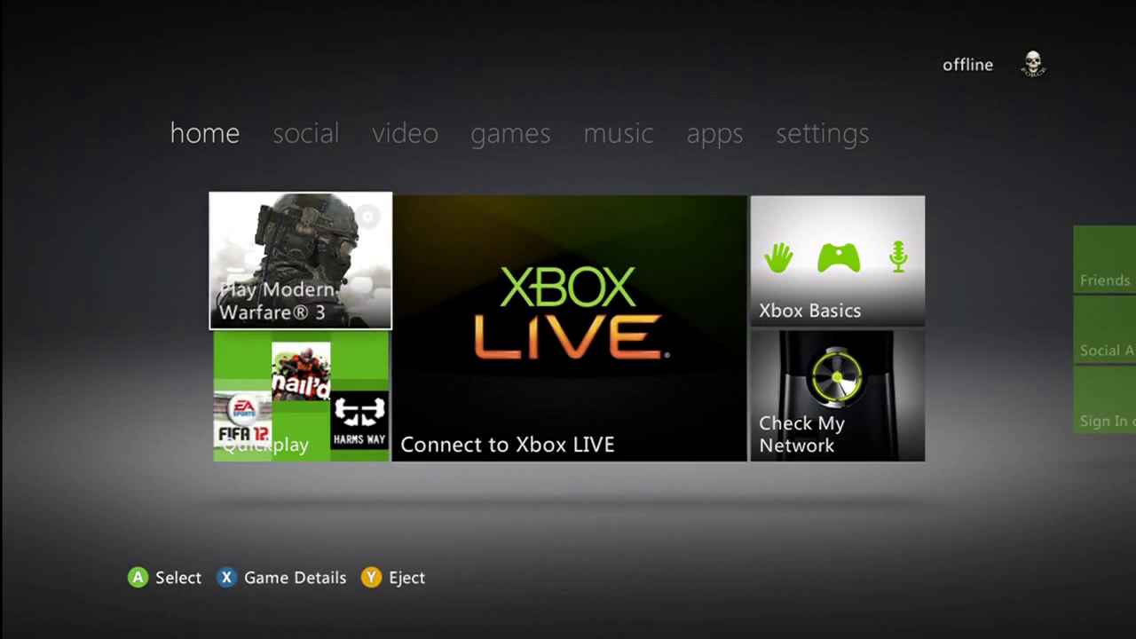
key(Right)
key(Left)
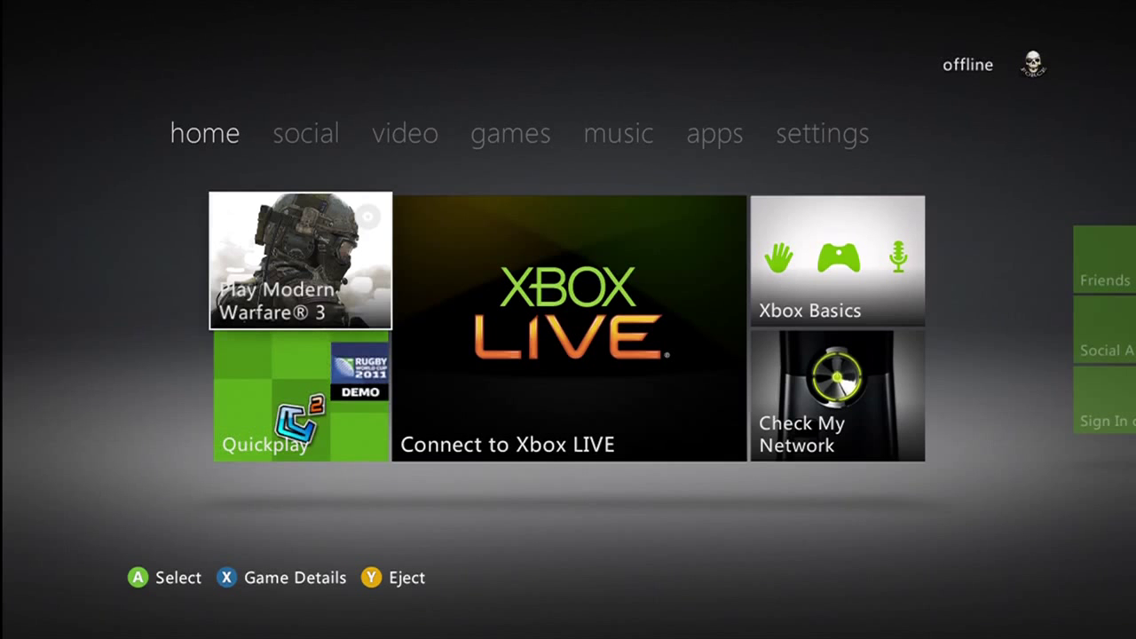
key(Right)
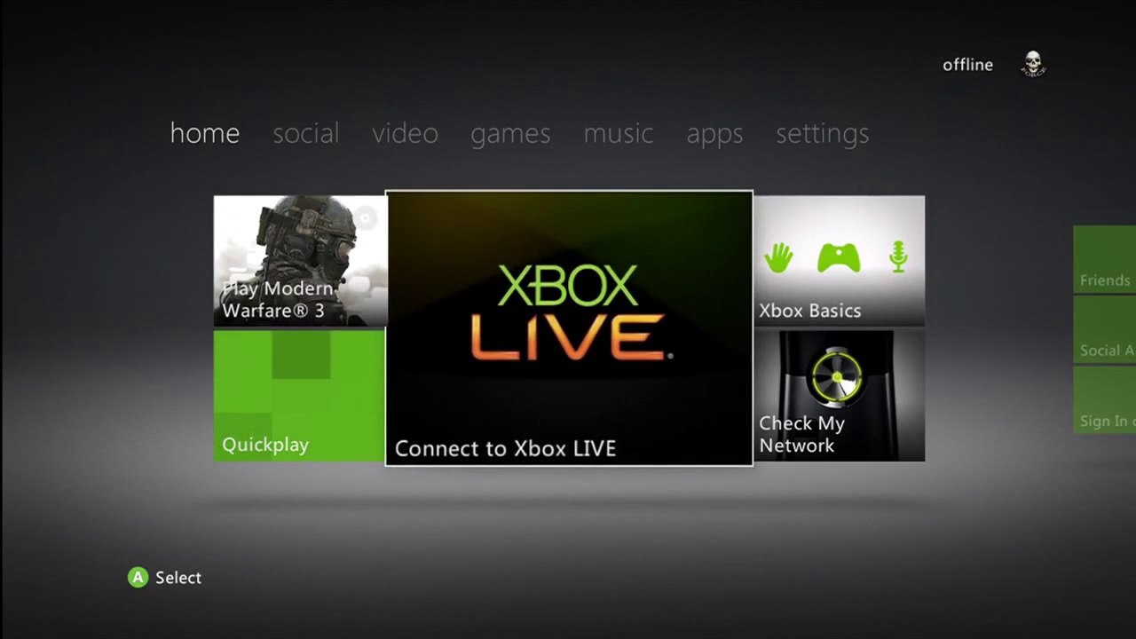
key(Left)
key(Up)
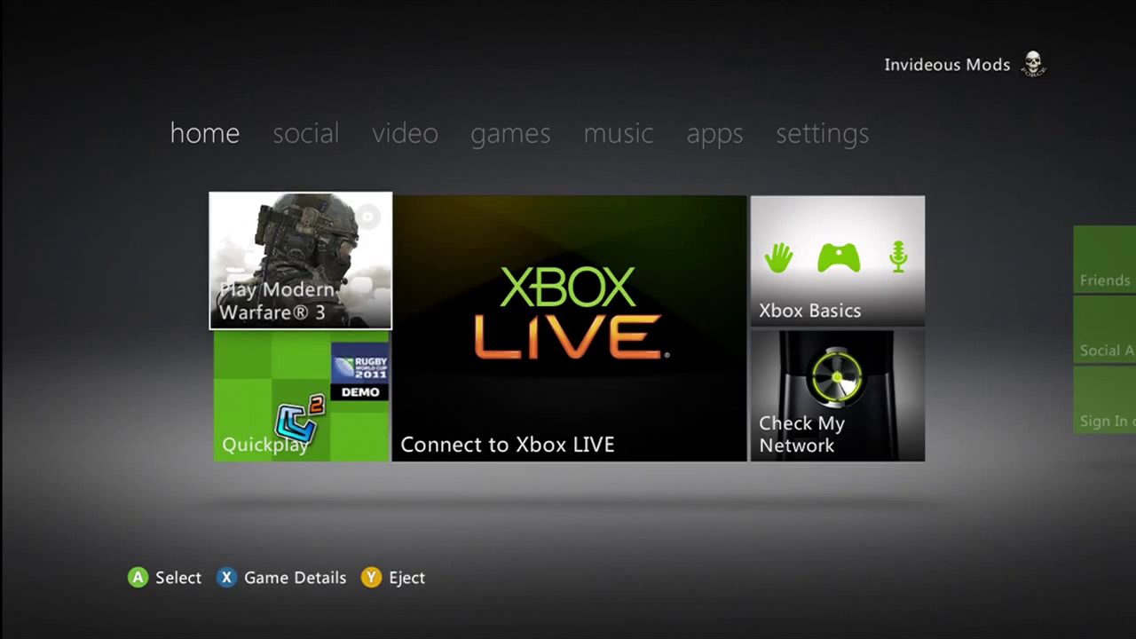
Open the console's list of storage devices from the system settings.
key(Right)
key(Right)
key(Right)
key(Right)
key(Right)
key(Right)
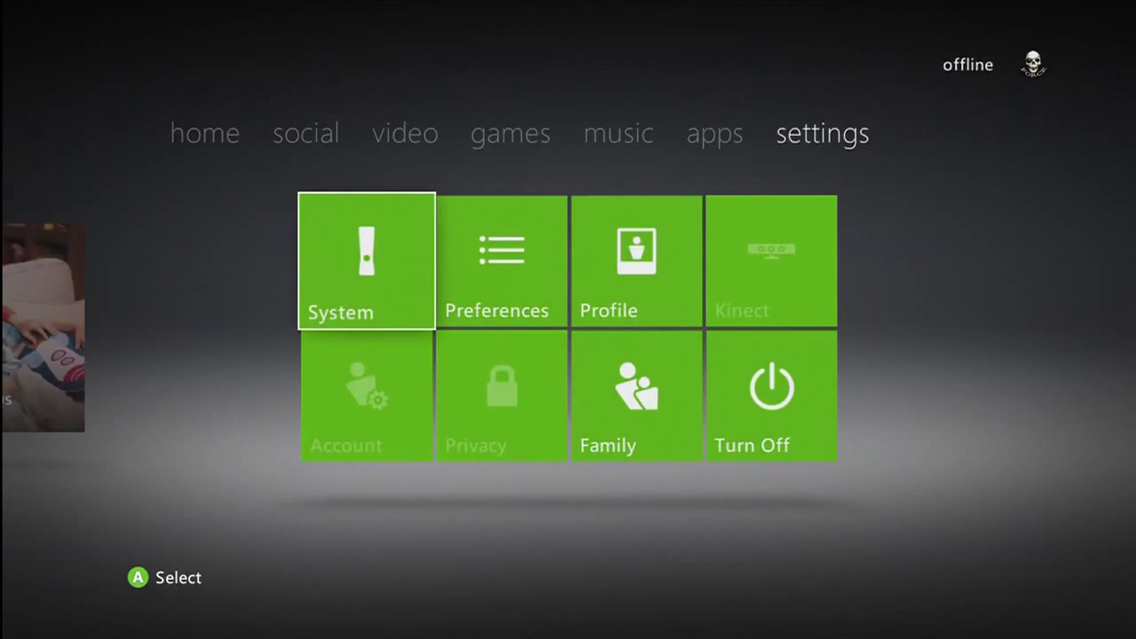
key(Return)
key(Down)
key(Down)
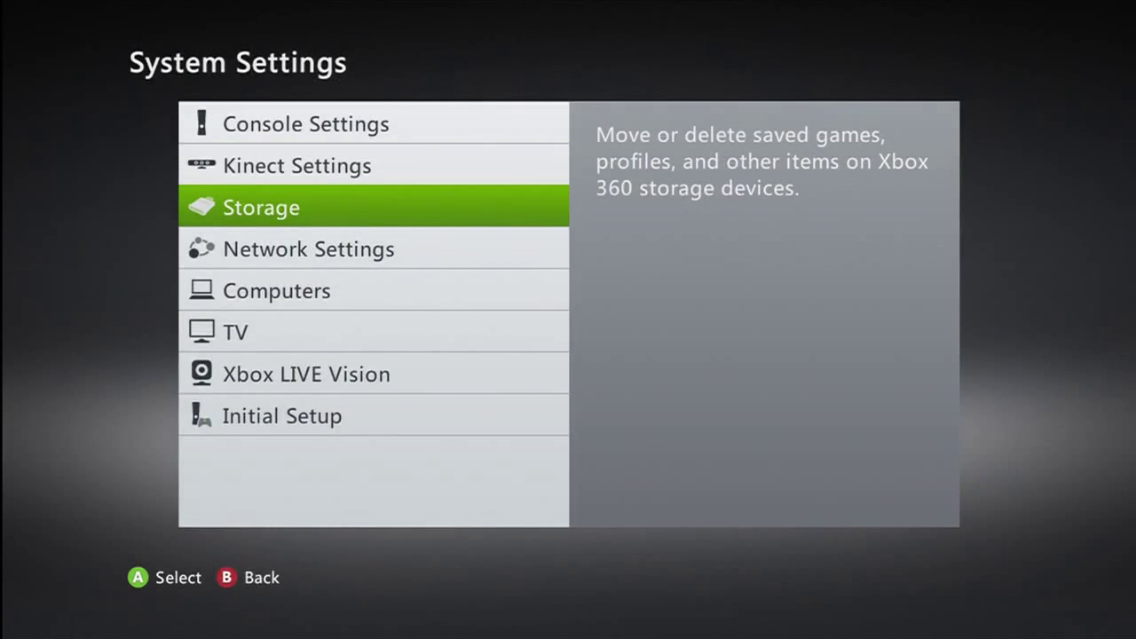
key(Return)
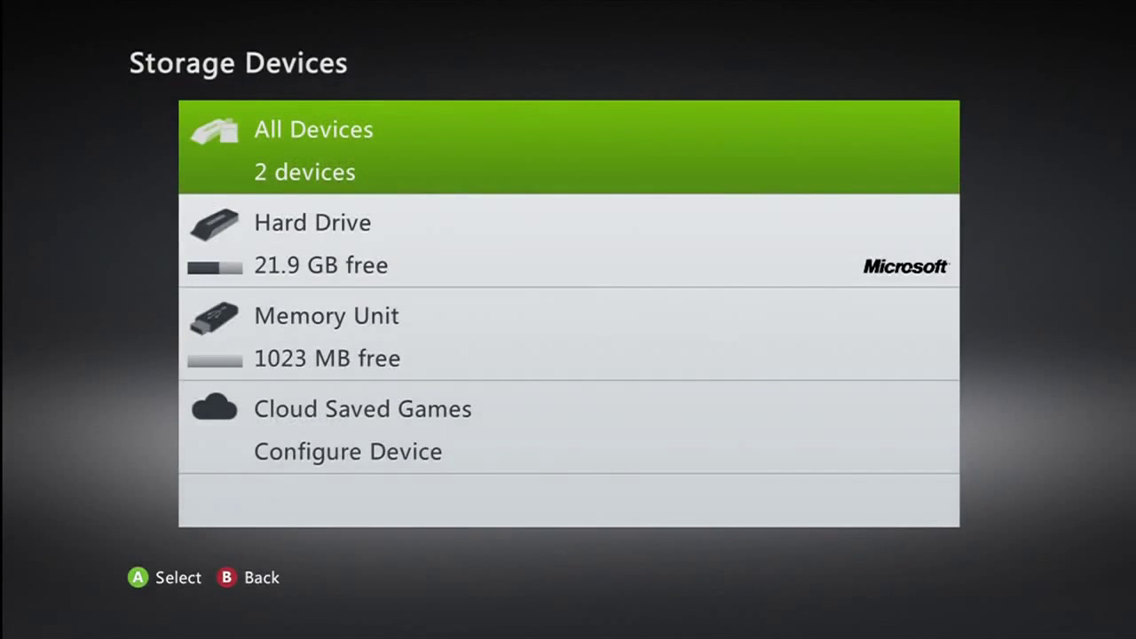
Check the content categories stored on the Memory Unit and return to the storage device list.
key(Down)
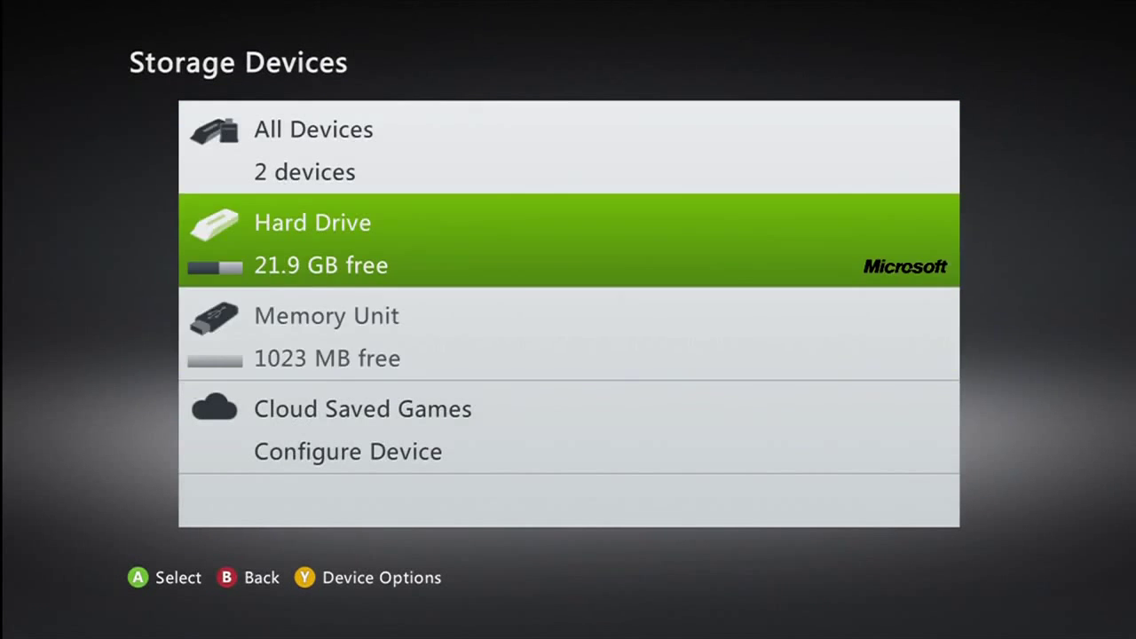
key(Down)
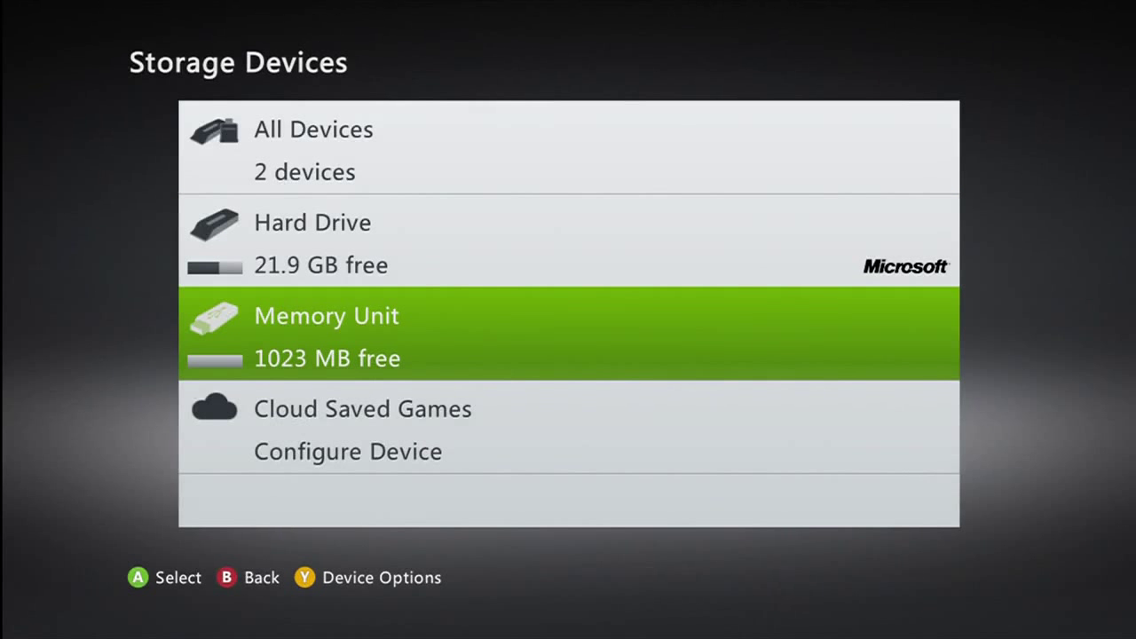
key(Down)
key(Up)
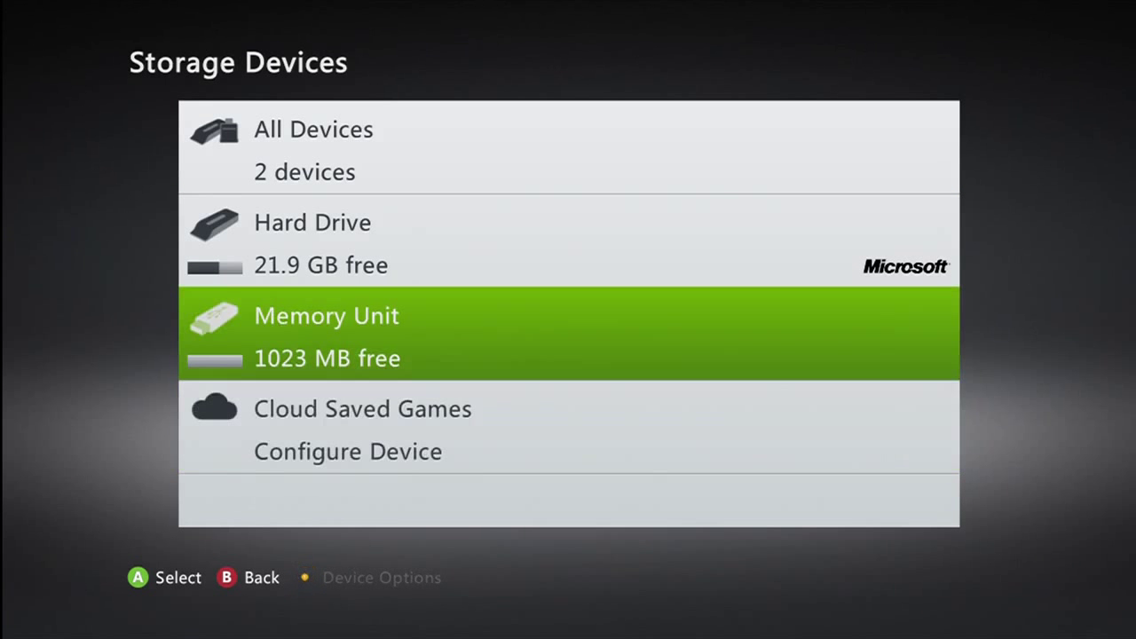
key(Up)
key(Down)
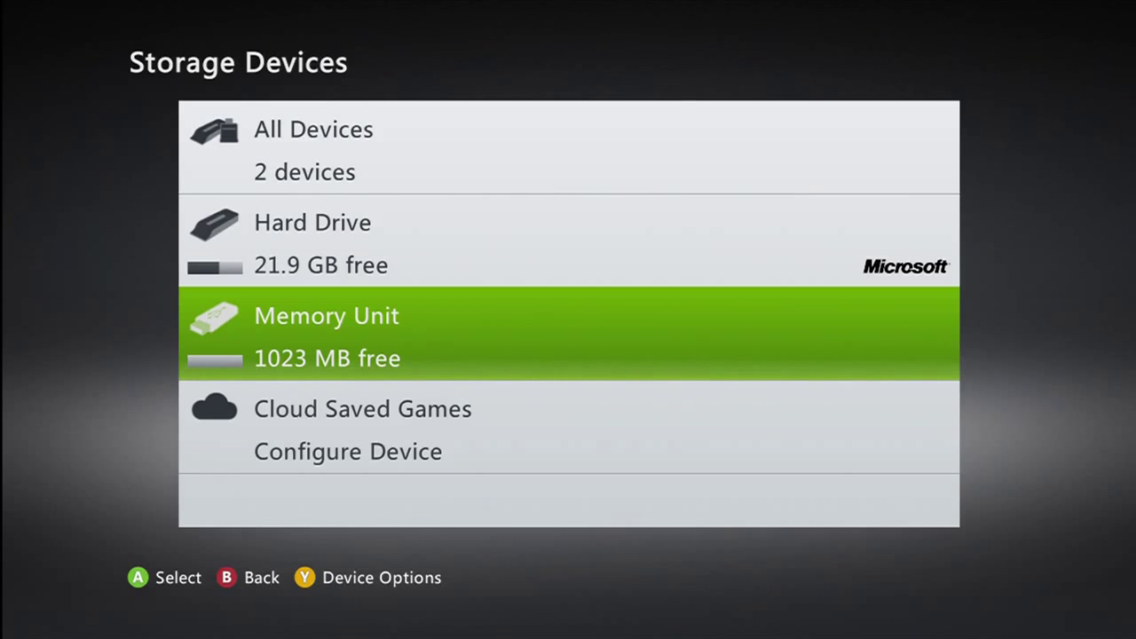
key(Down)
key(Up)
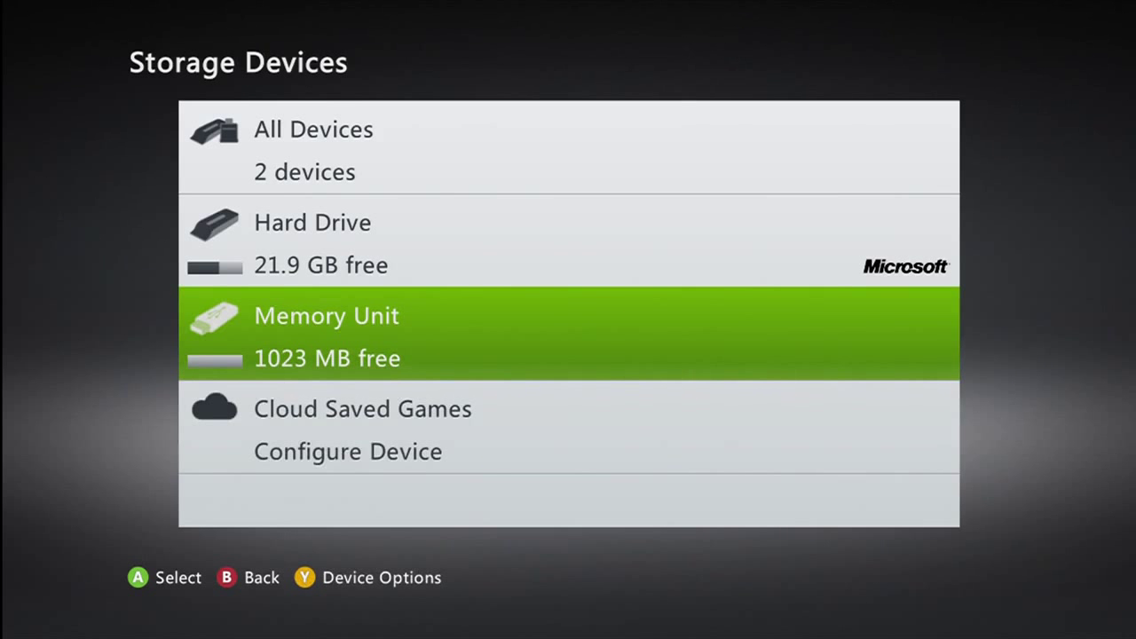
key(Down)
key(Up)
key(Down)
key(Up)
key(Return)
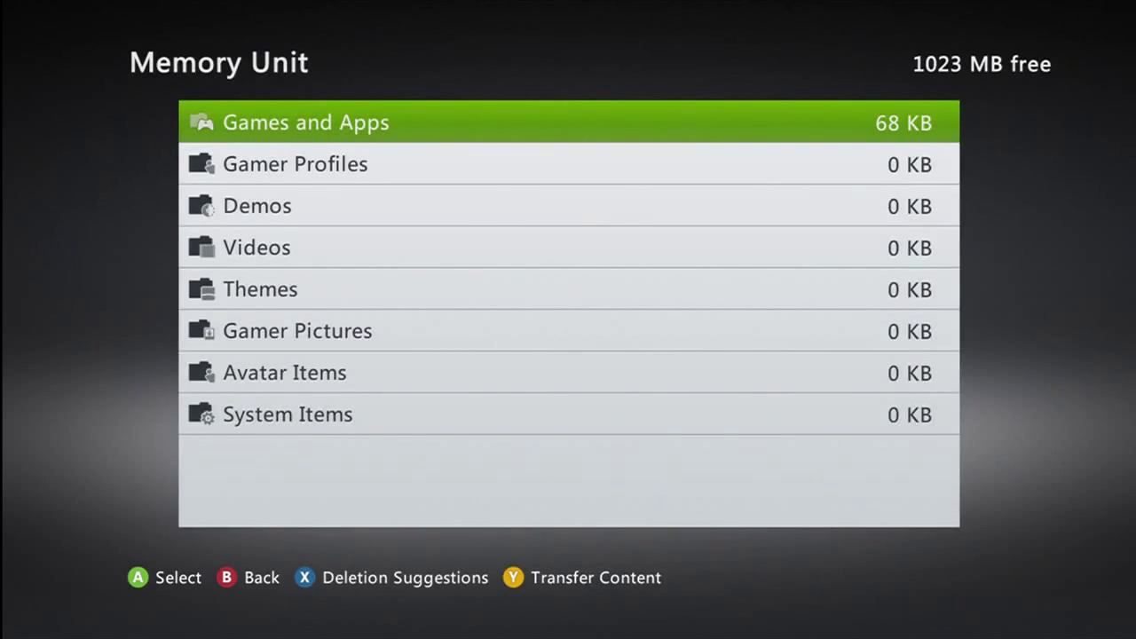
key(Down)
key(Escape)
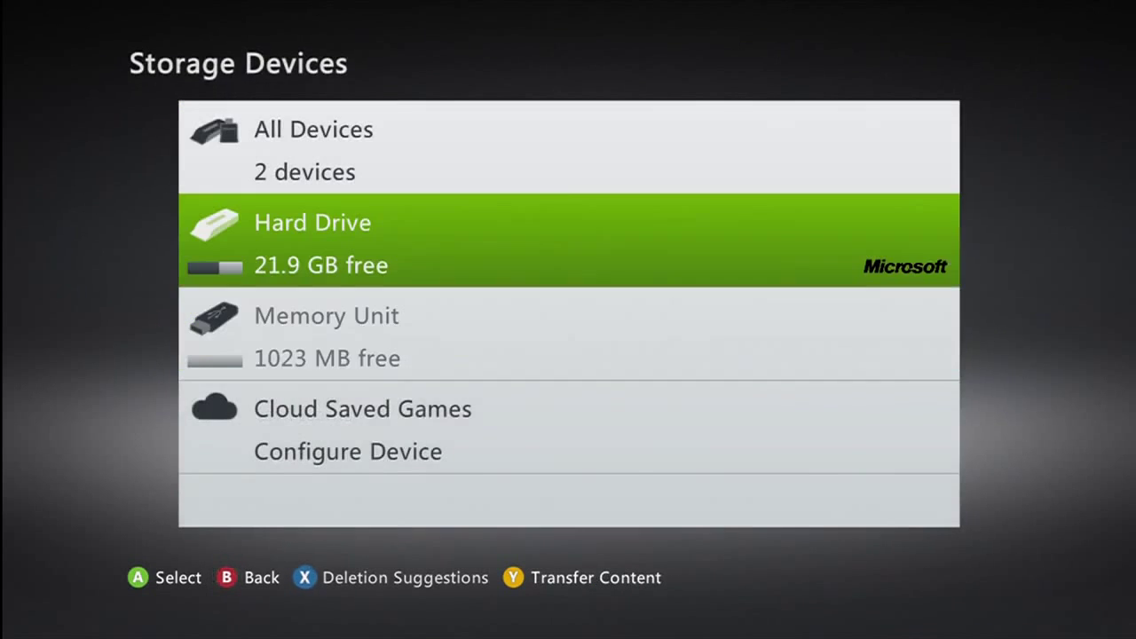
Open the options of the gamer profile with the skull picture stored on the Hard Drive.
key(Return)
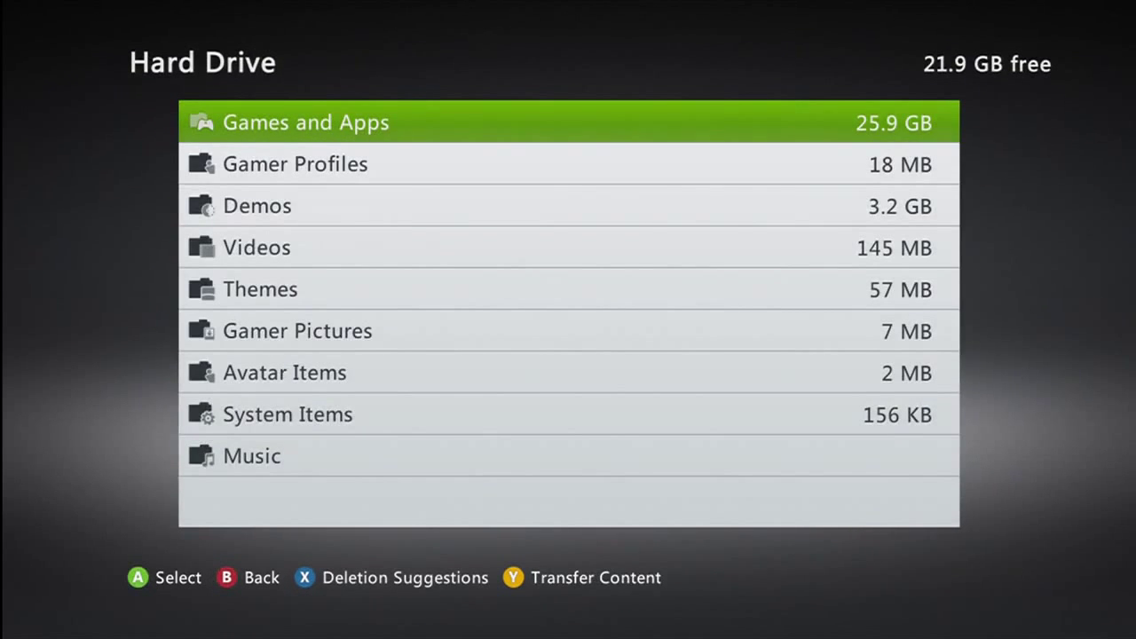
key(Down)
key(Return)
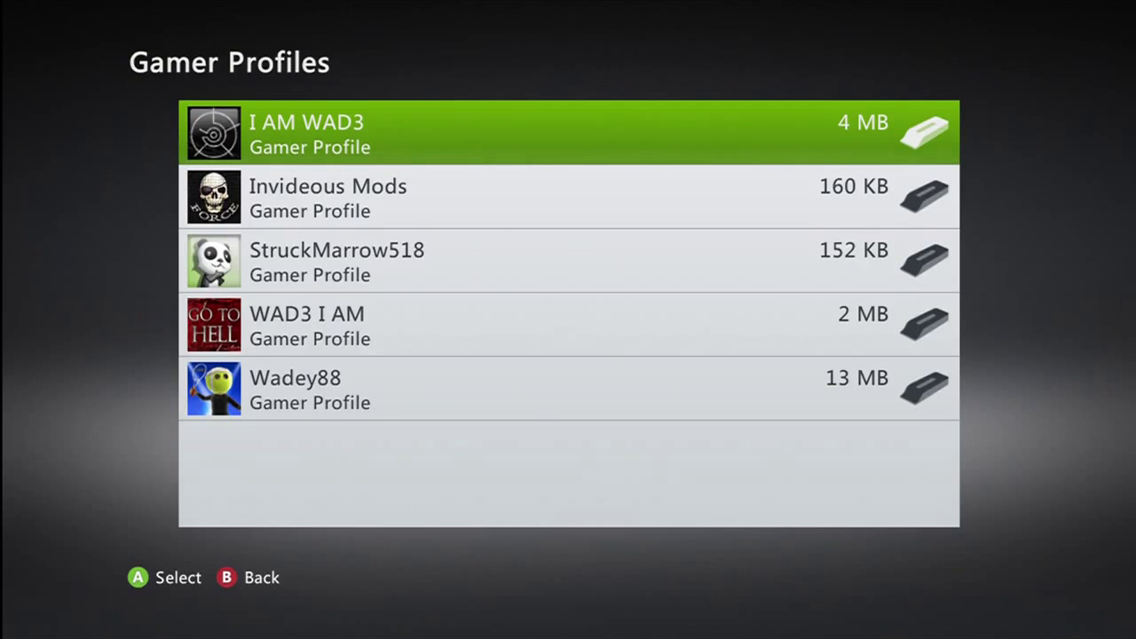
key(Down)
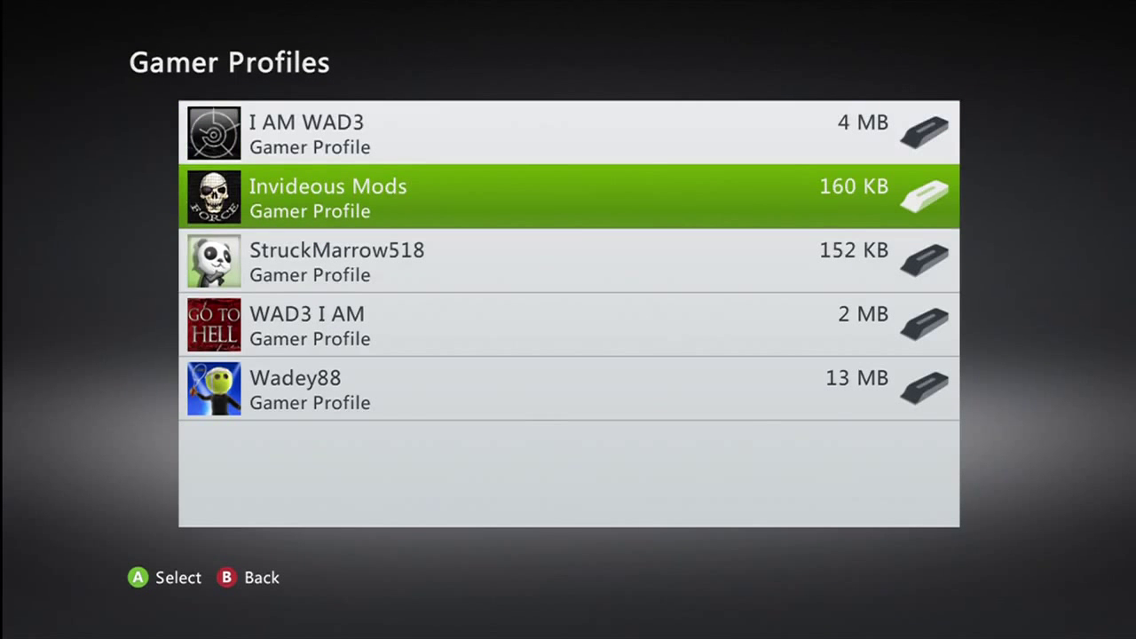
key(Up)
key(Down)
key(Return)
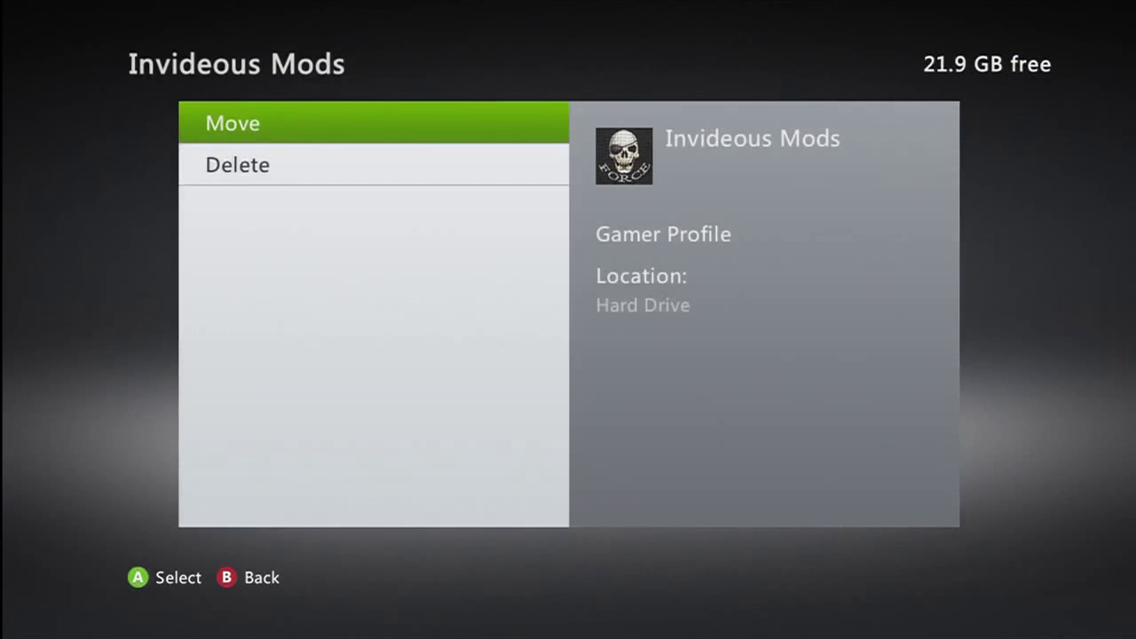
key(Return)
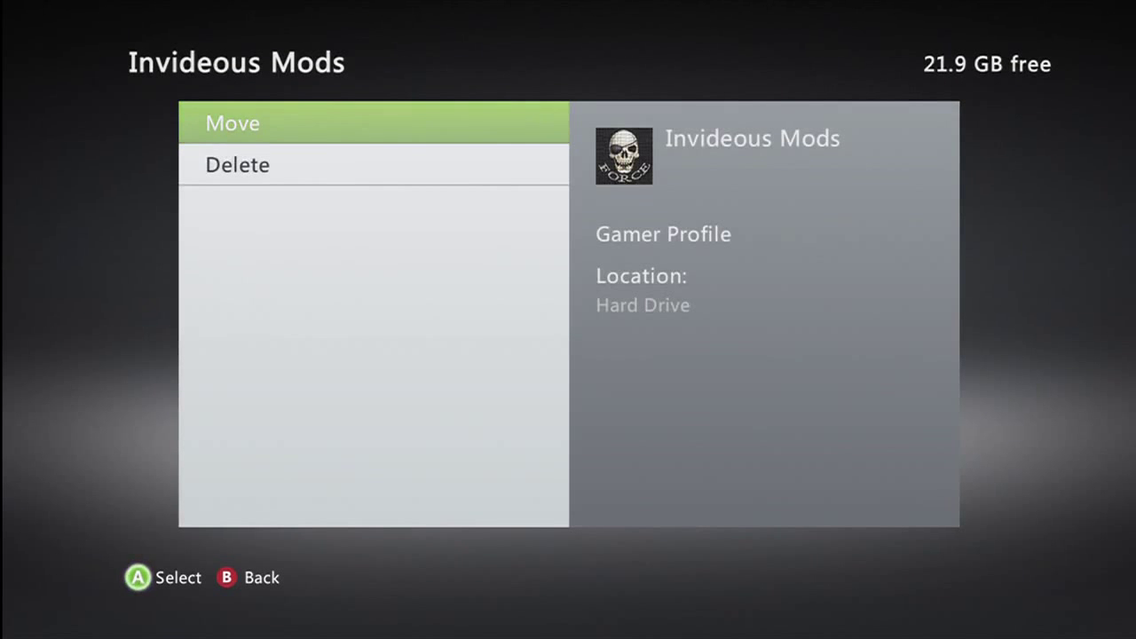
key(Up)
key(Down)
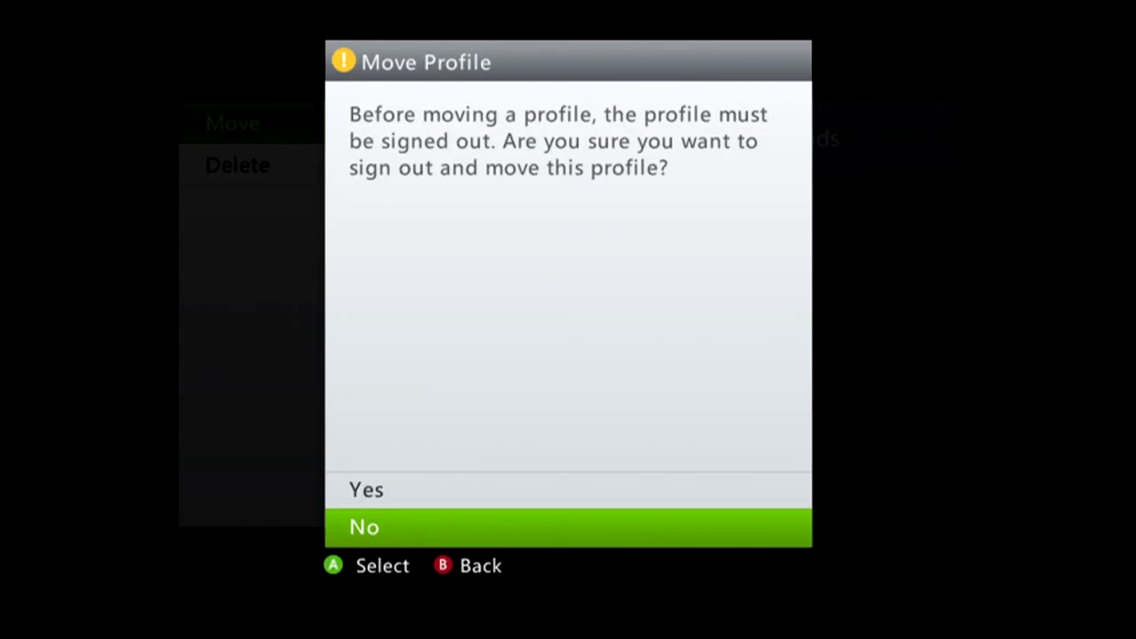
key(Return)
key(Down)
key(Up)
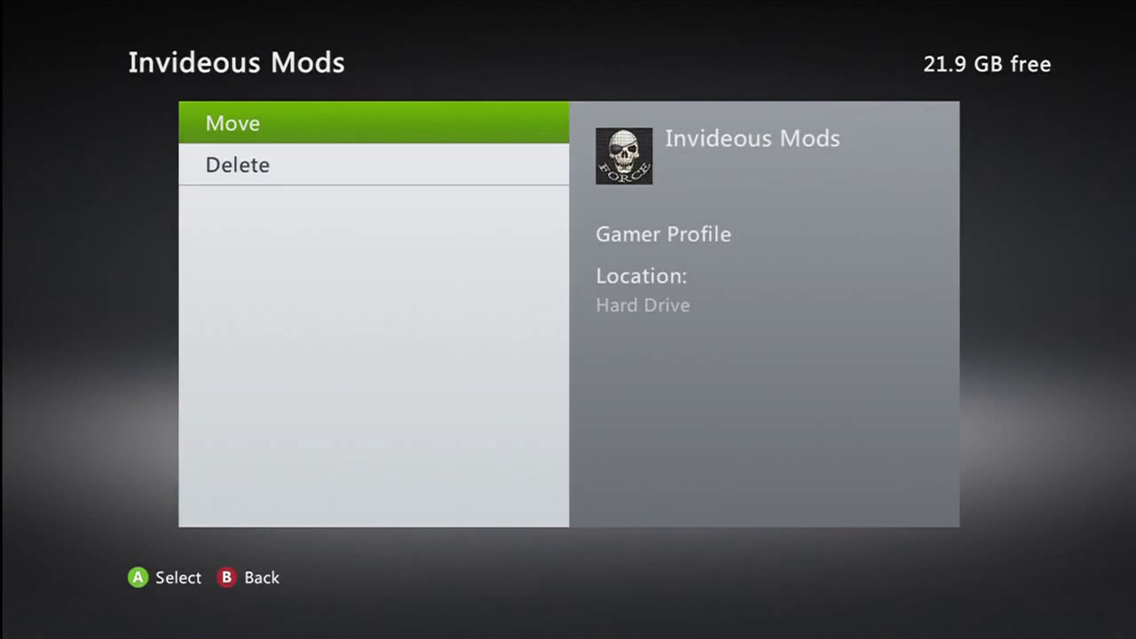
Move the skull-picture gamer profile off the Hard Drive, agreeing to sign it out first.
key(Return)
key(Up)
key(Return)
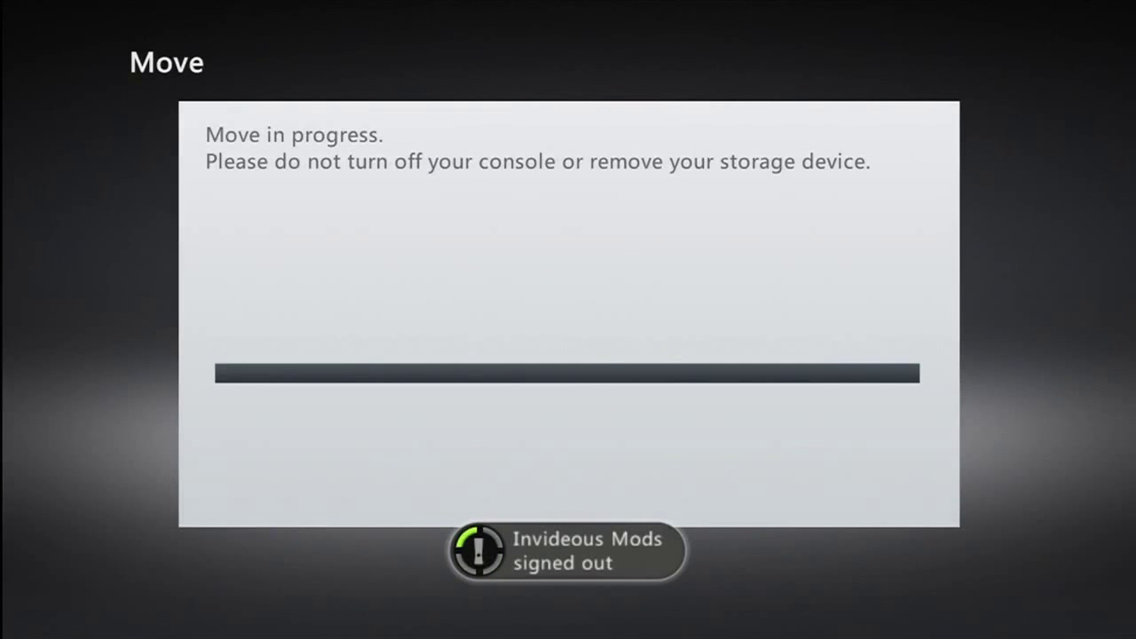
key(Escape)
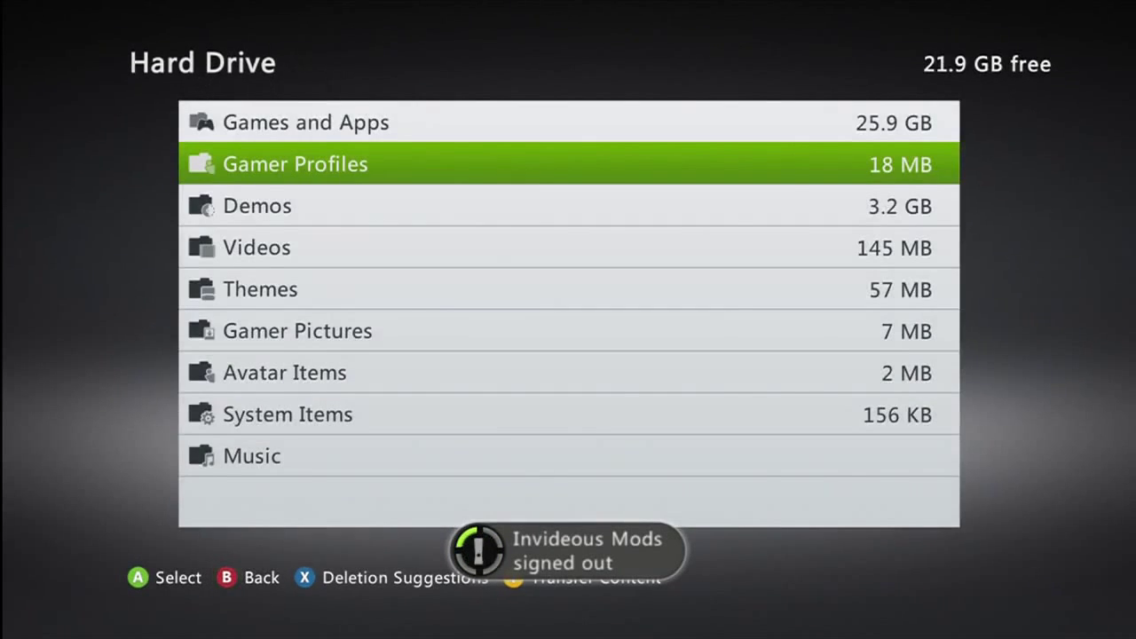
Leave the storage and system settings and return to the home section of the dashboard.
key(Escape)
key(Escape)
key(Escape)
key(Escape)
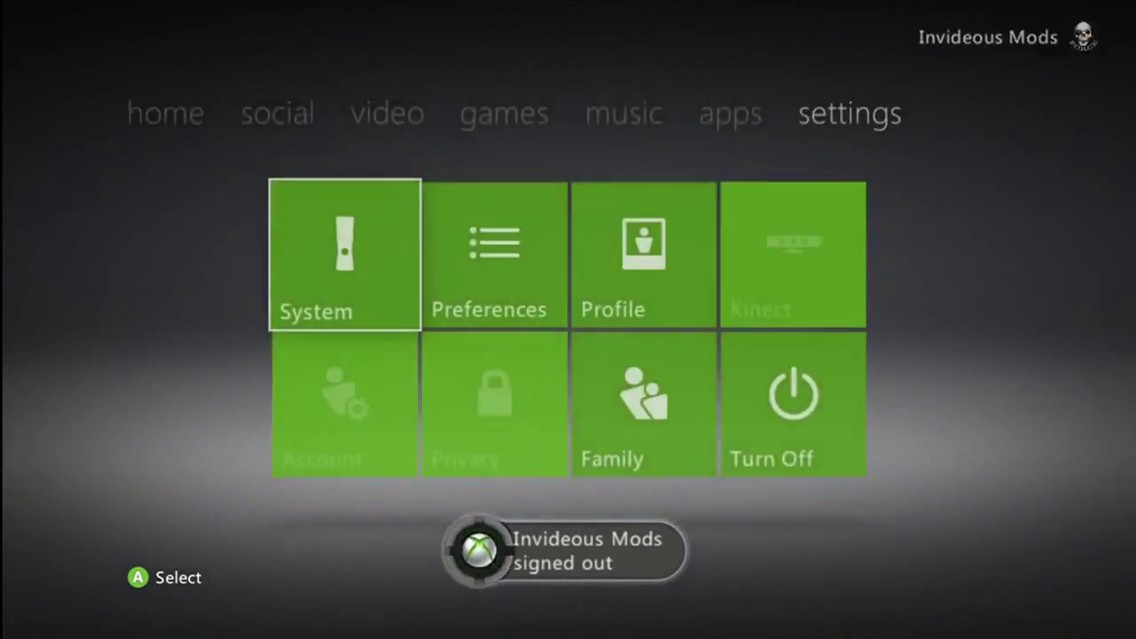
key(Left)
key(Left)
key(Left)
key(Left)
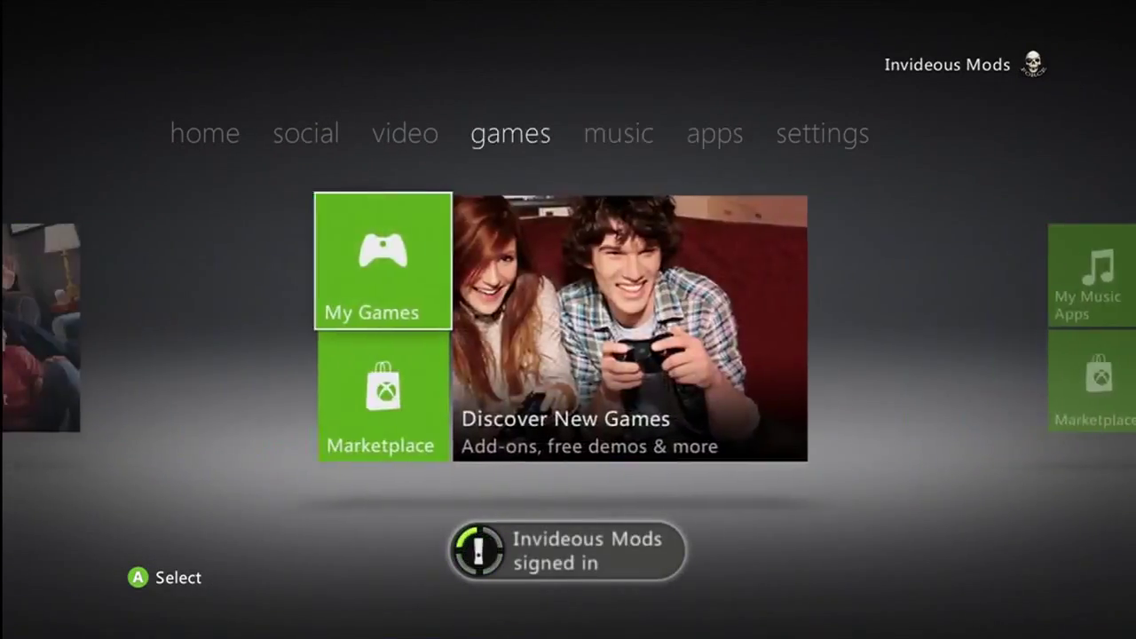
key(Left)
key(Left)
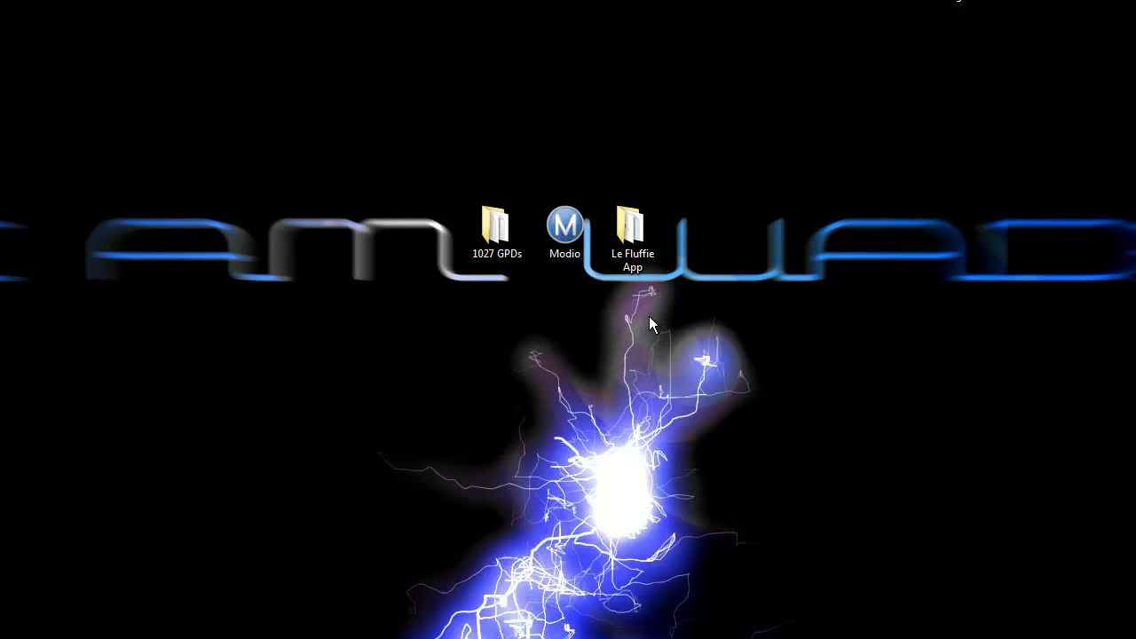
drag(682, 337, 420, 173)
click(441, 330)
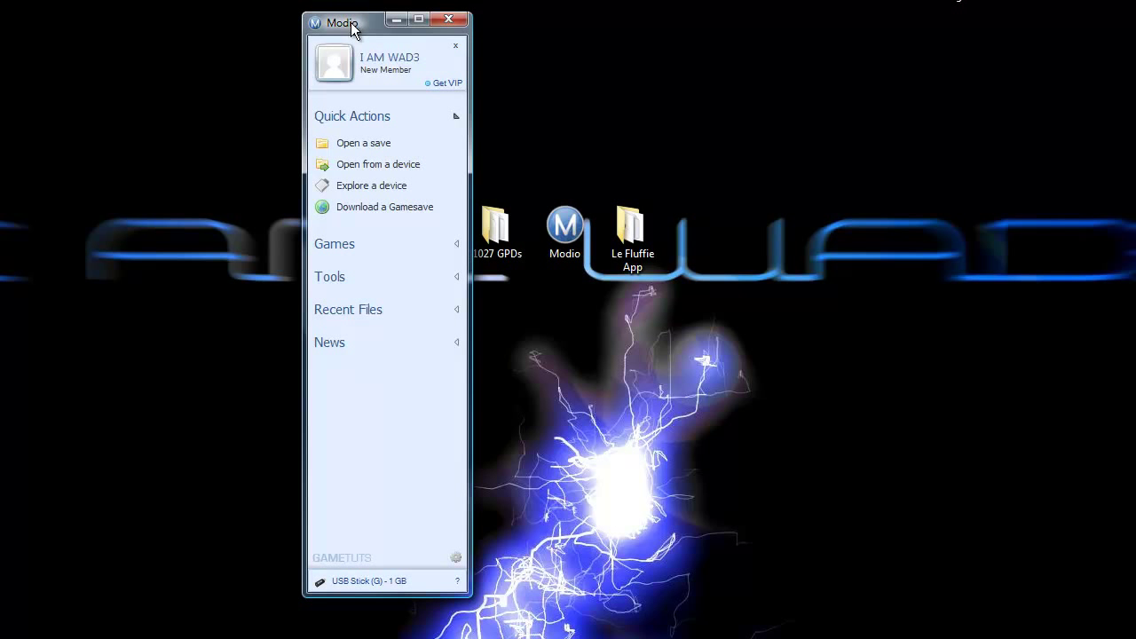
Reposition the Modio window, expand its Games section and look through the listed games.
drag(353, 25, 341, 14)
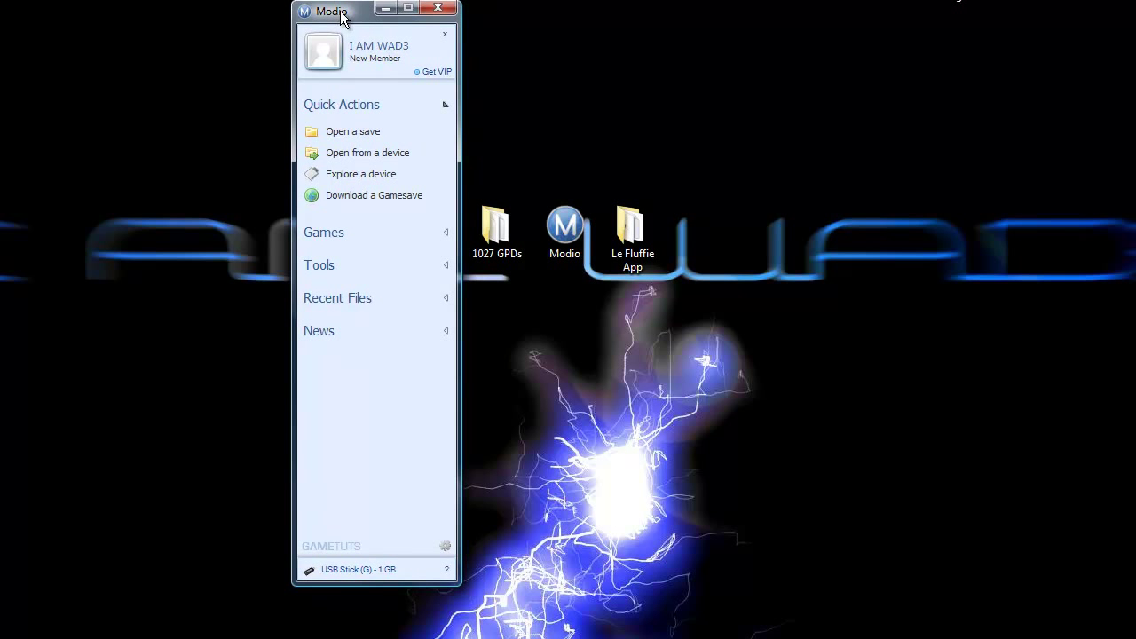
click(446, 238)
scroll(361, 173, down, 4)
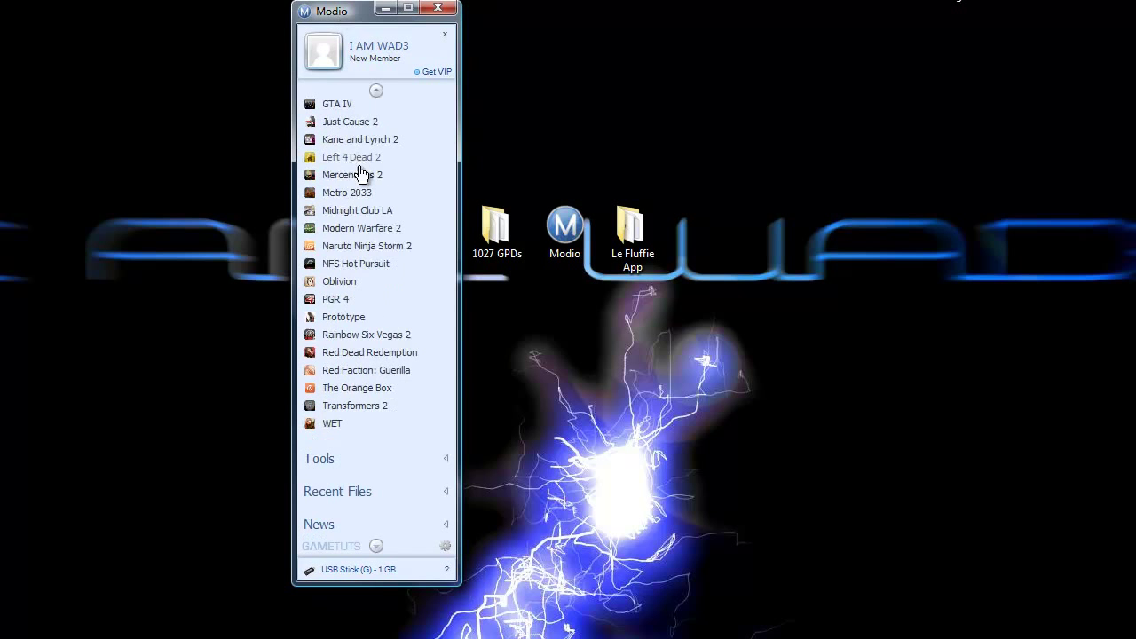
scroll(375, 296, up, 4)
scroll(375, 263, down, 4)
scroll(414, 341, up, 4)
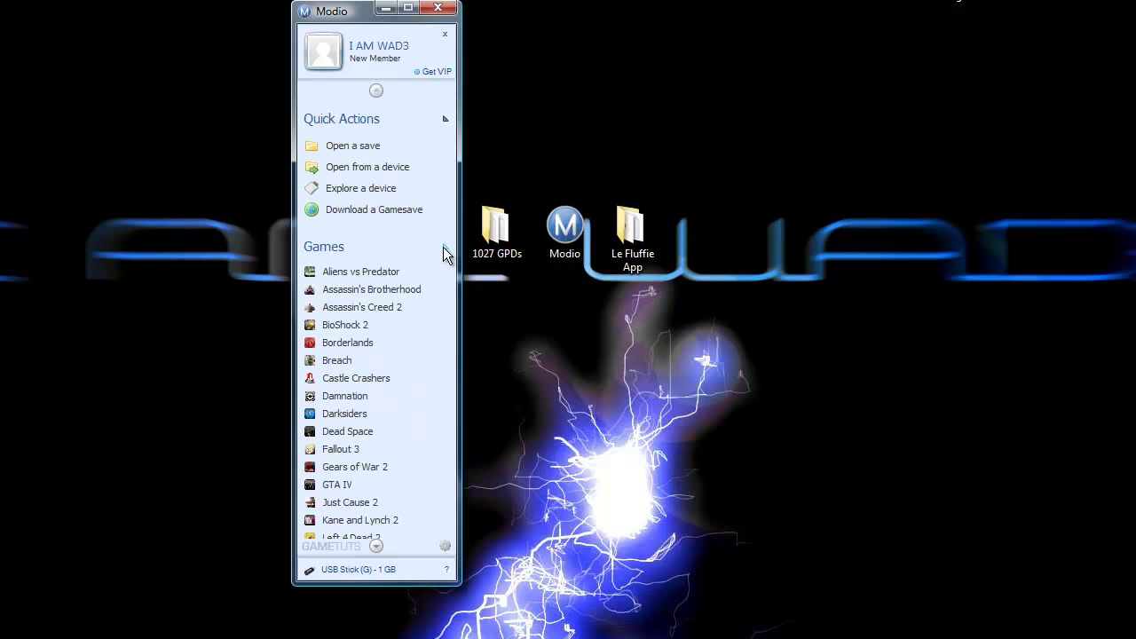
Look through the list of supported games, collapse the Games section and check which tools are offered.
scroll(435, 284, down, 4)
scroll(390, 337, up, 4)
scroll(412, 417, down, 3)
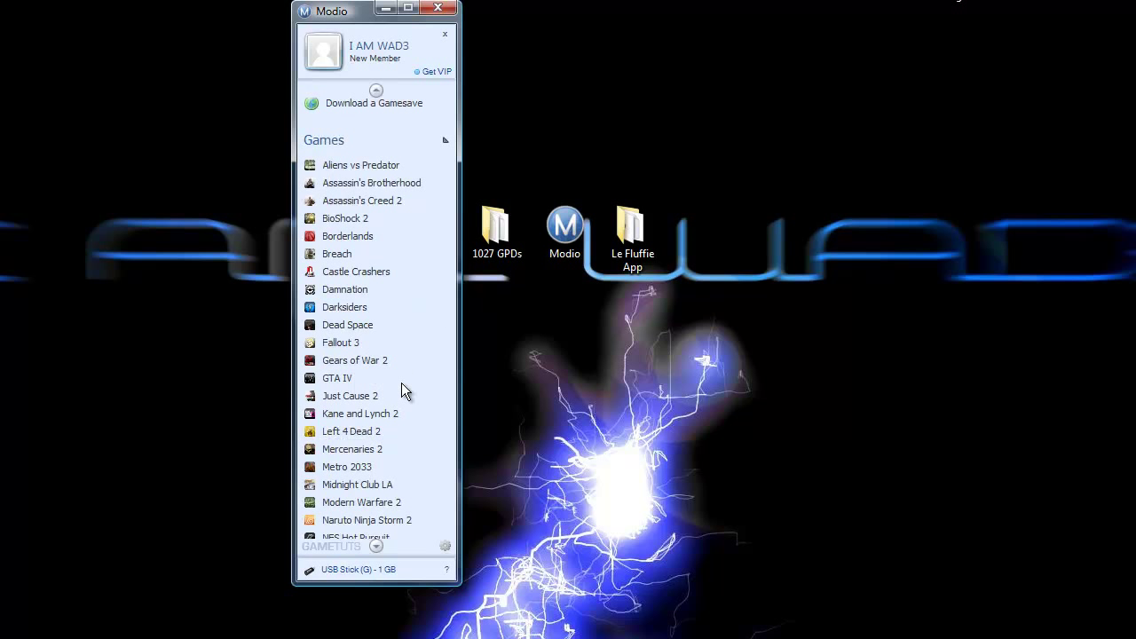
scroll(392, 368, down, 5)
scroll(405, 376, up, 5)
scroll(402, 408, down, 3)
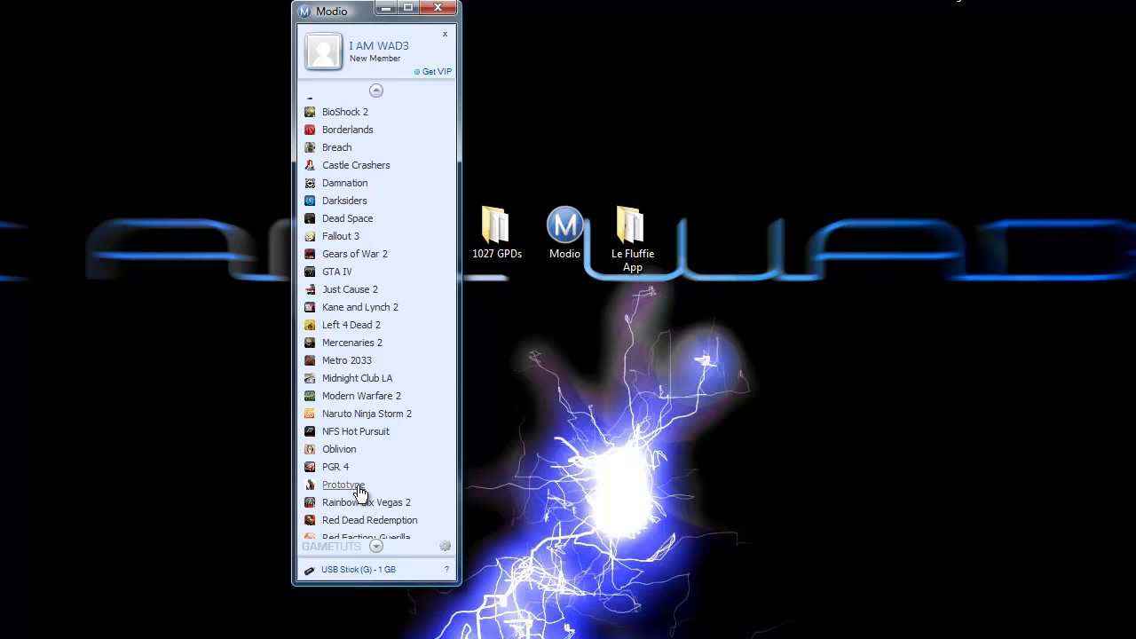
scroll(430, 392, down, 3)
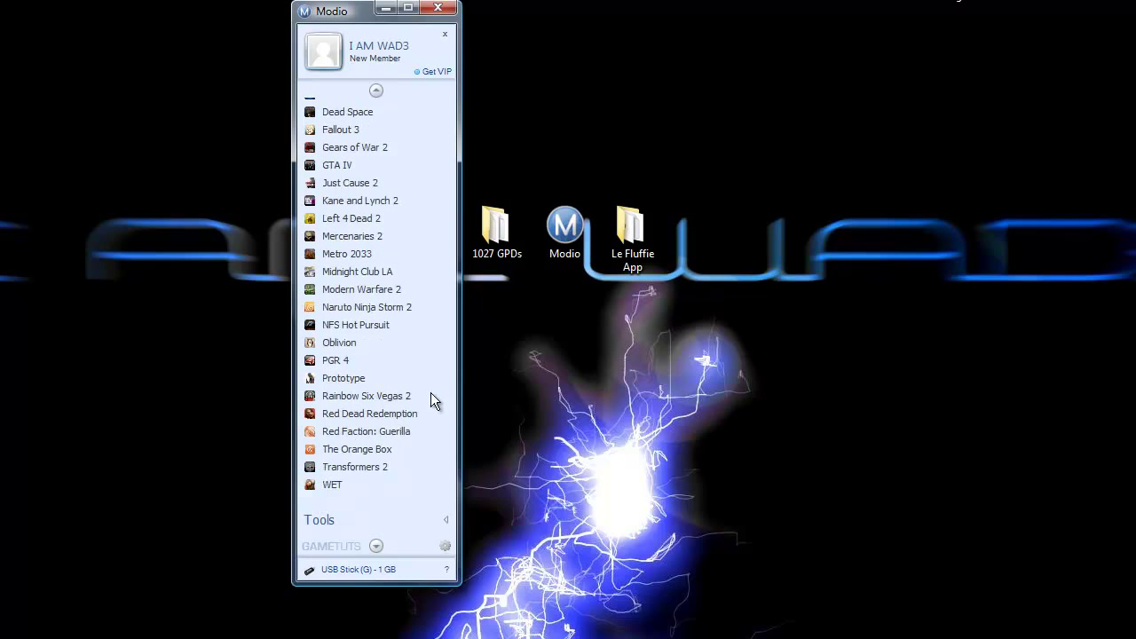
scroll(435, 390, up, 6)
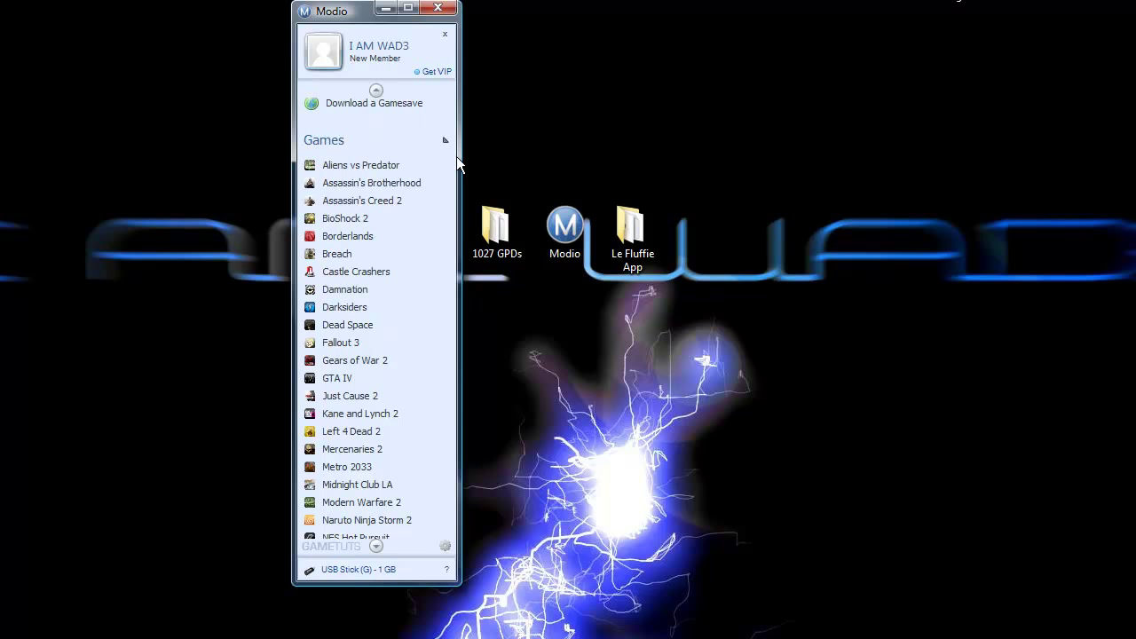
scroll(439, 138, down, 1)
click(443, 115)
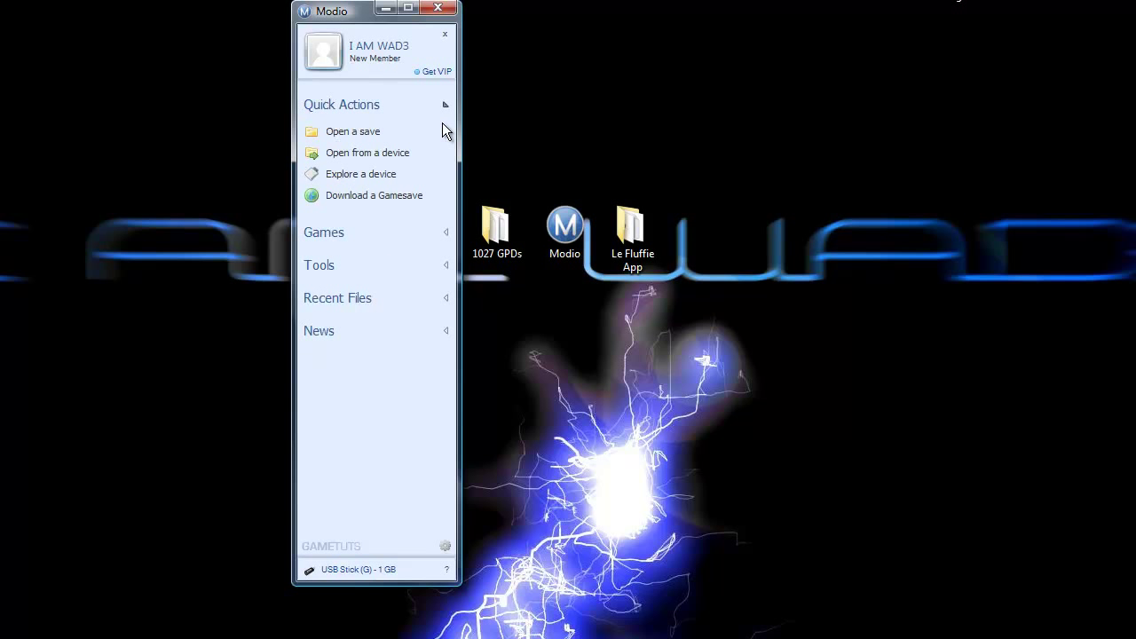
click(446, 263)
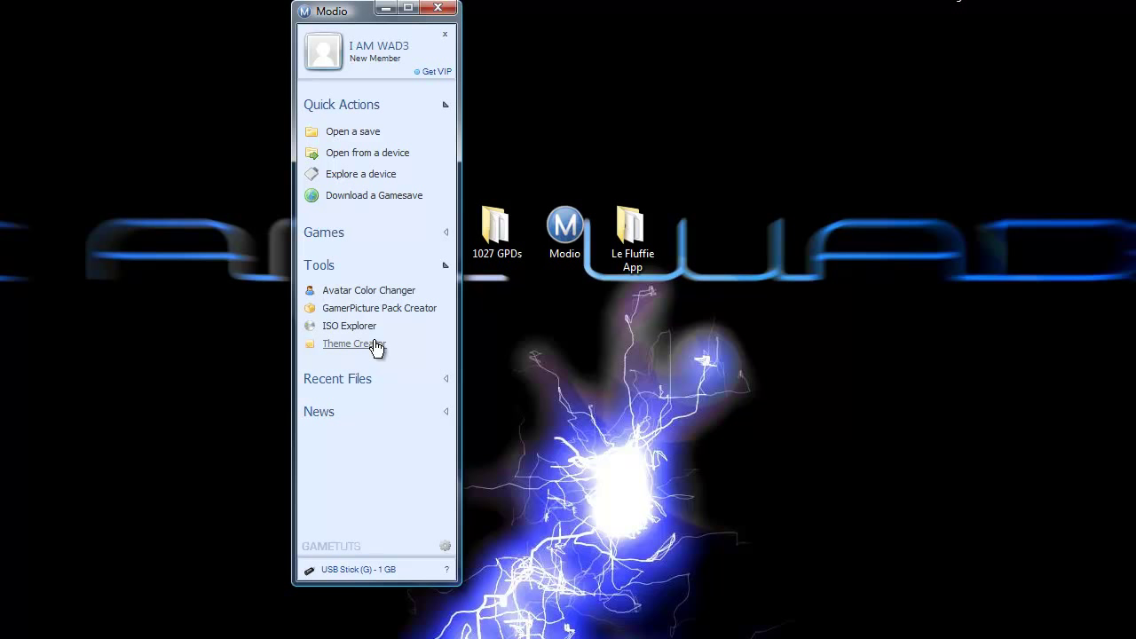
click(447, 268)
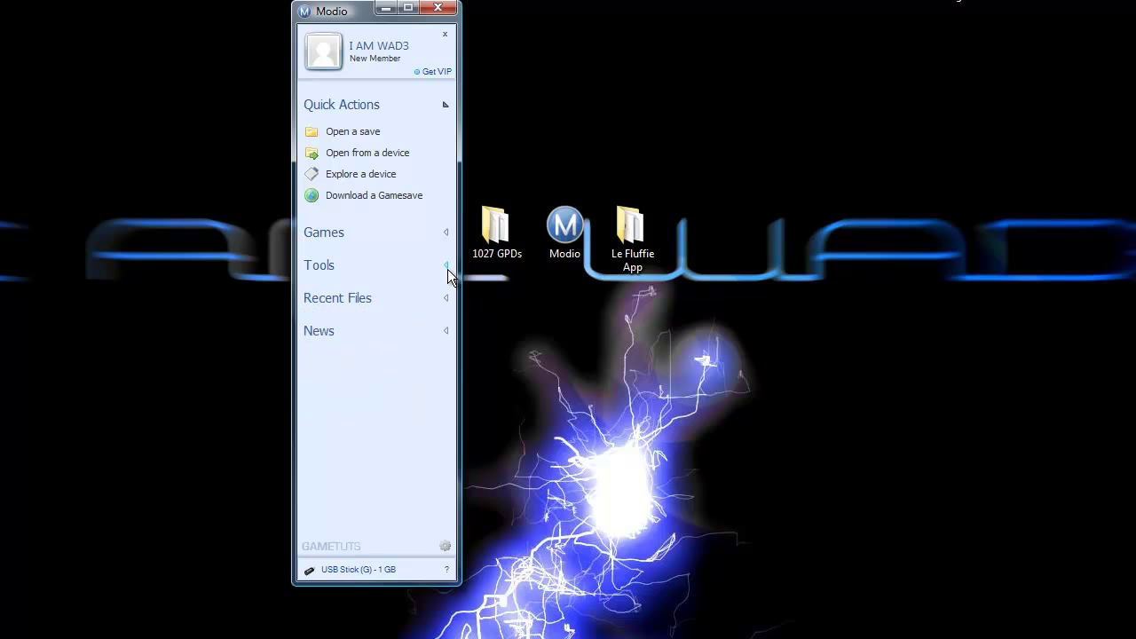
Reopen the Xbox360 Device Explorer in a fresh window and load the USB stick's drive.
click(369, 174)
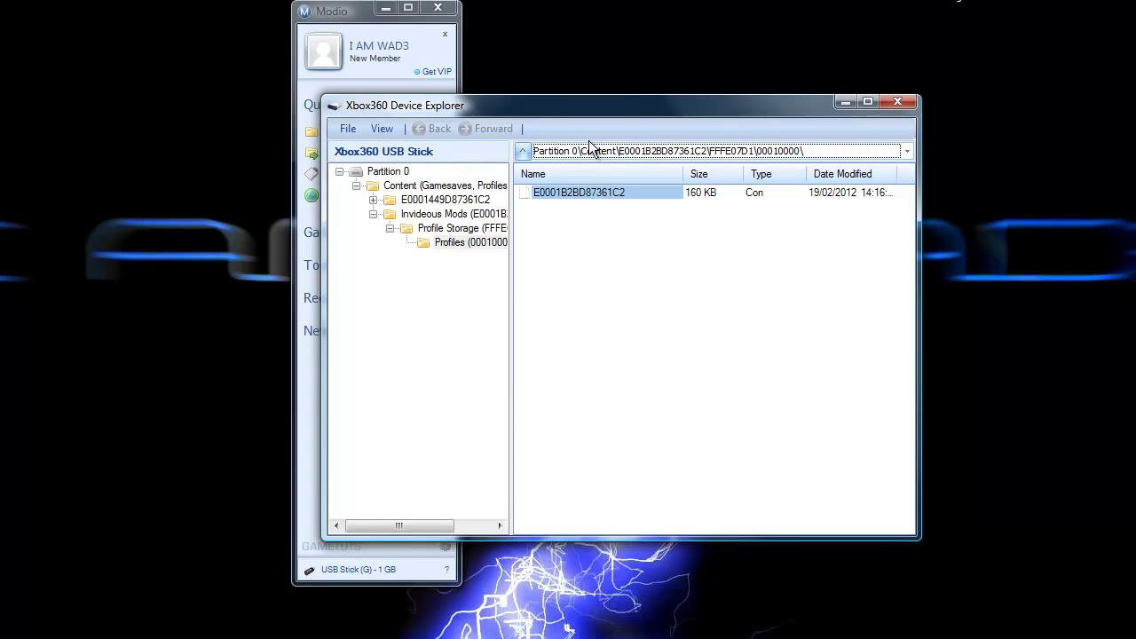
click(897, 103)
click(373, 179)
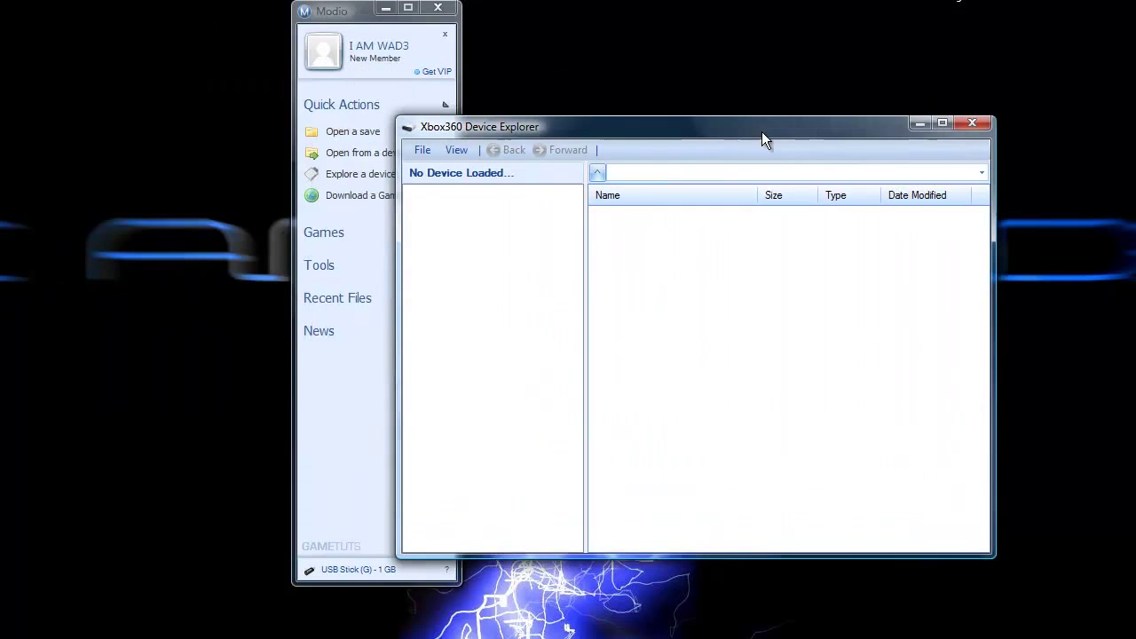
drag(762, 132, 768, 115)
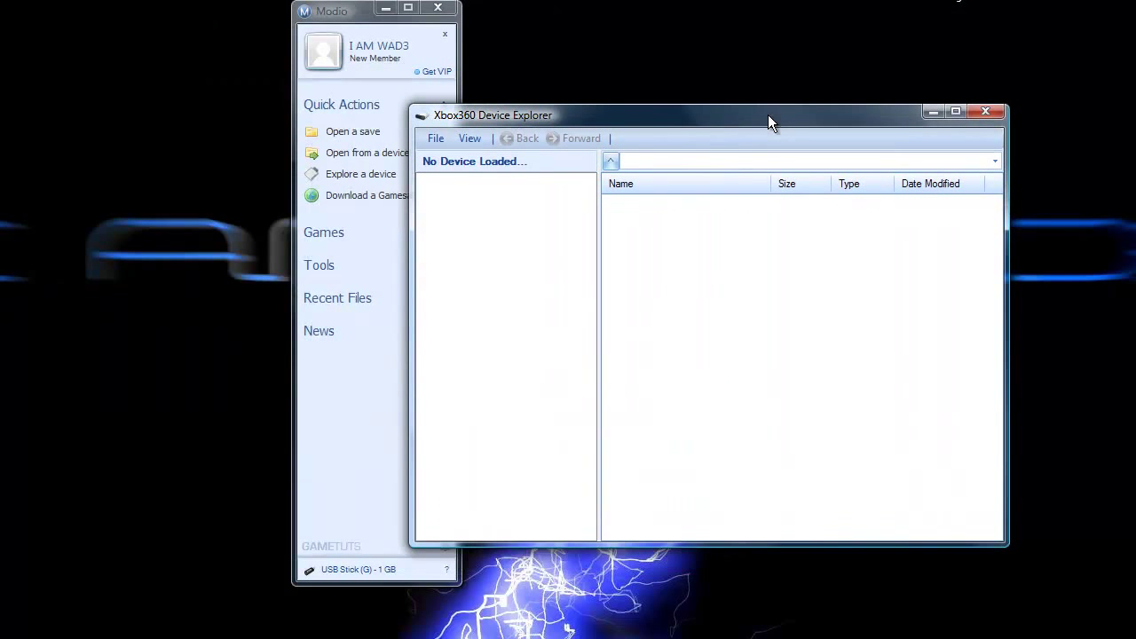
click(435, 141)
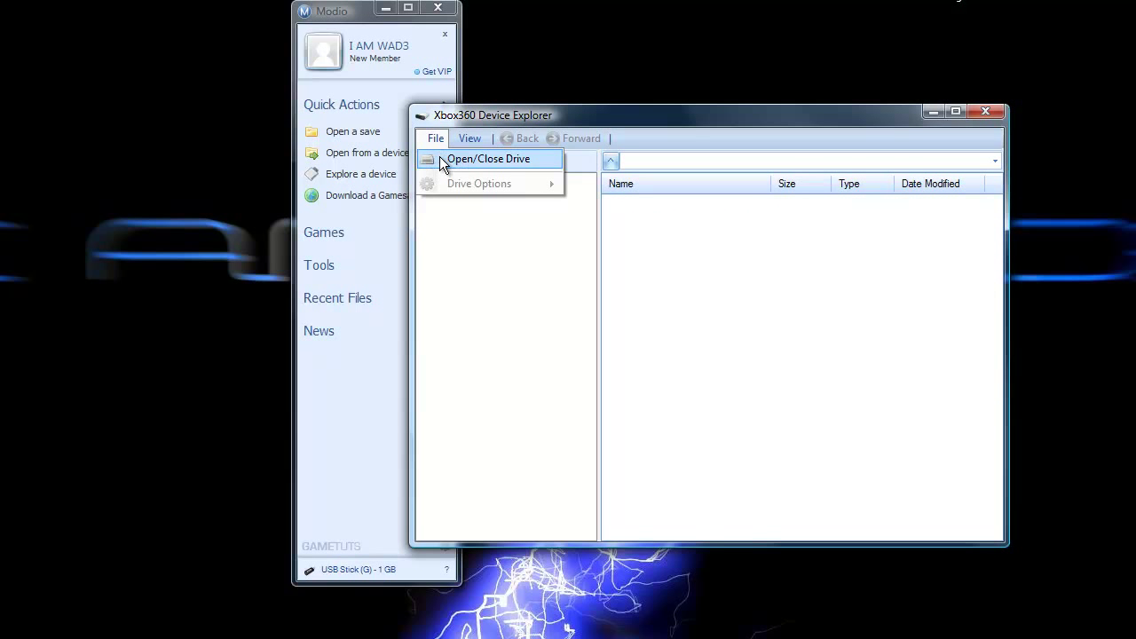
click(441, 159)
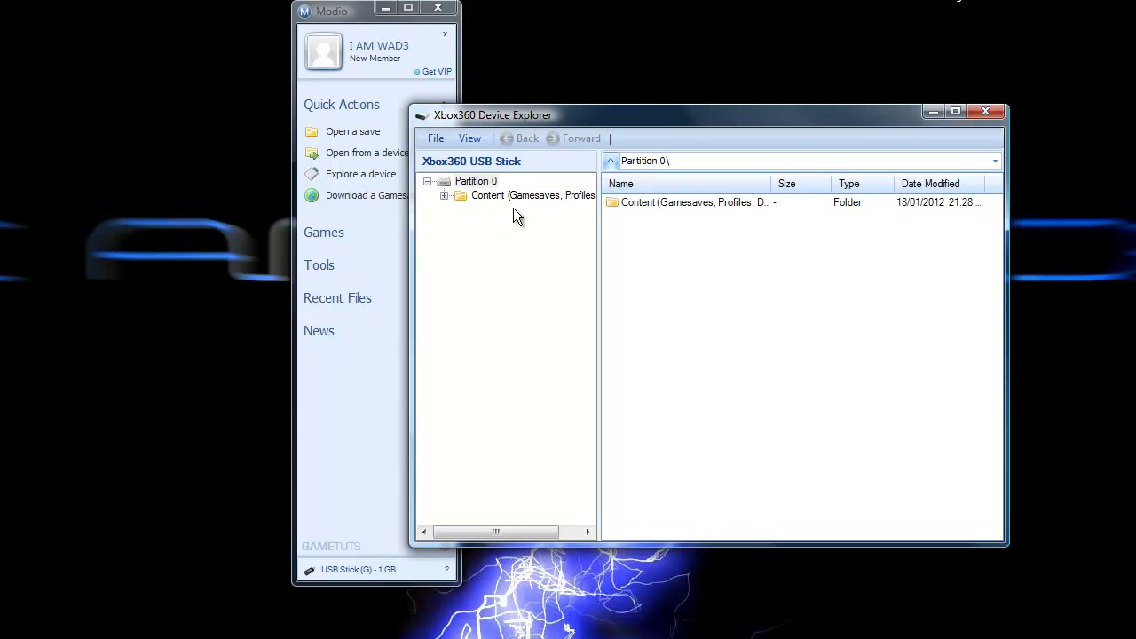
Browse the USB stick's Content folder to the Profiles folder inside Profile Storage of the gamertag-named folder.
click(443, 197)
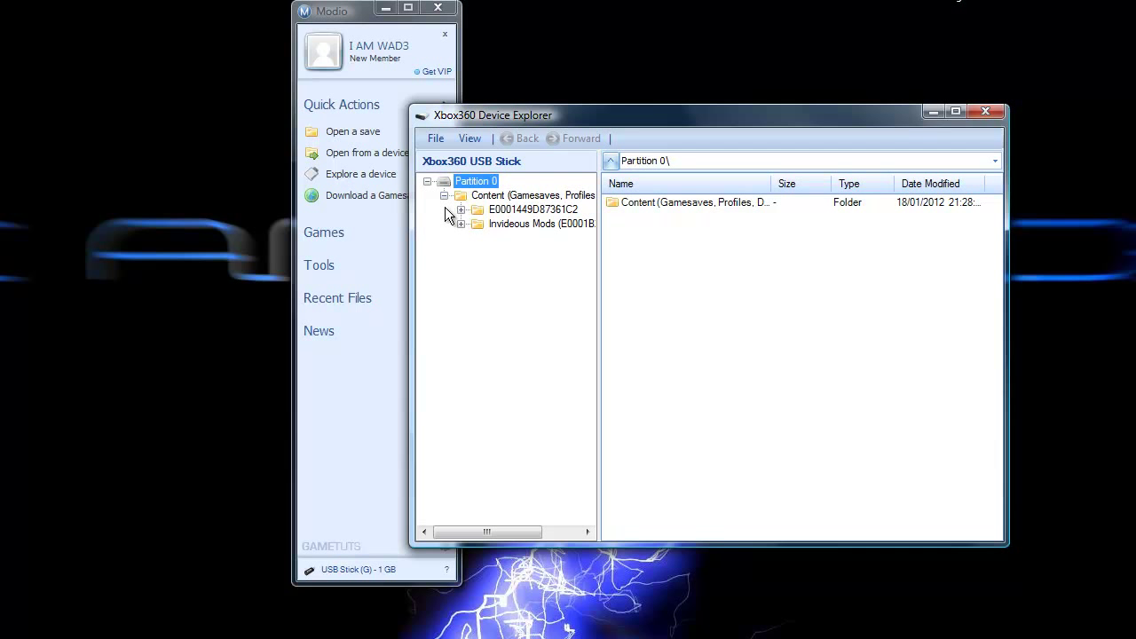
click(531, 209)
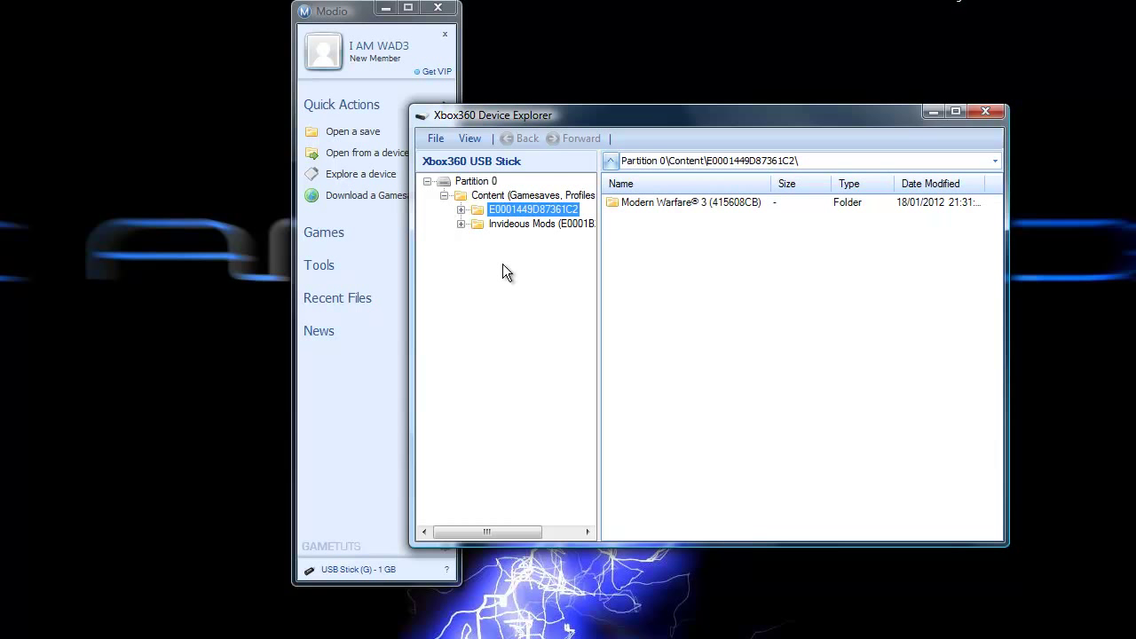
click(497, 223)
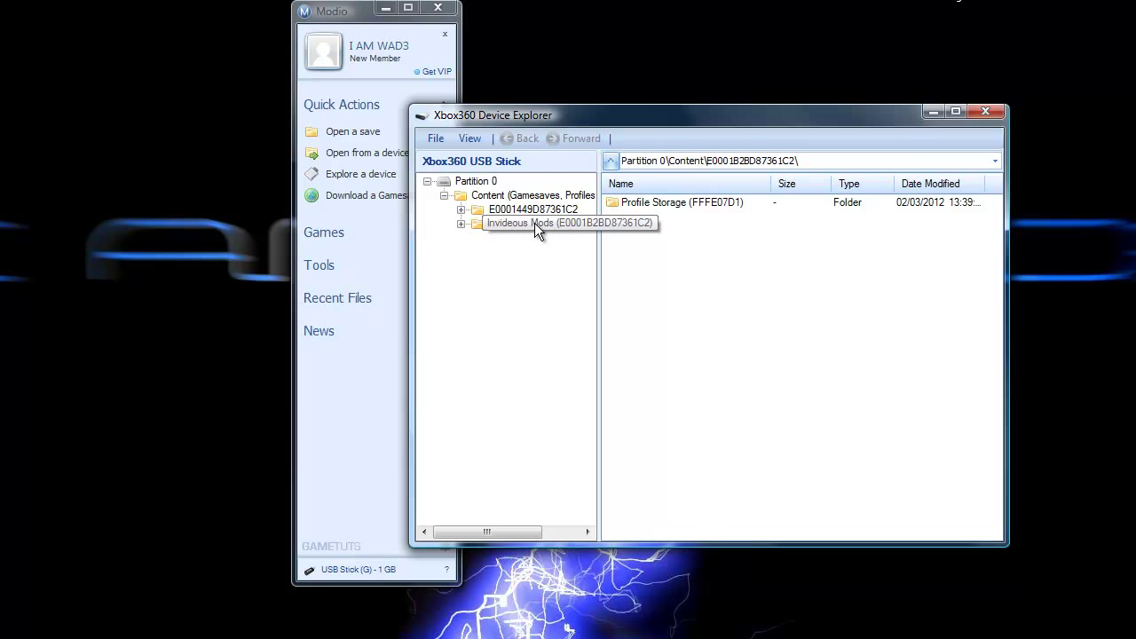
click(461, 224)
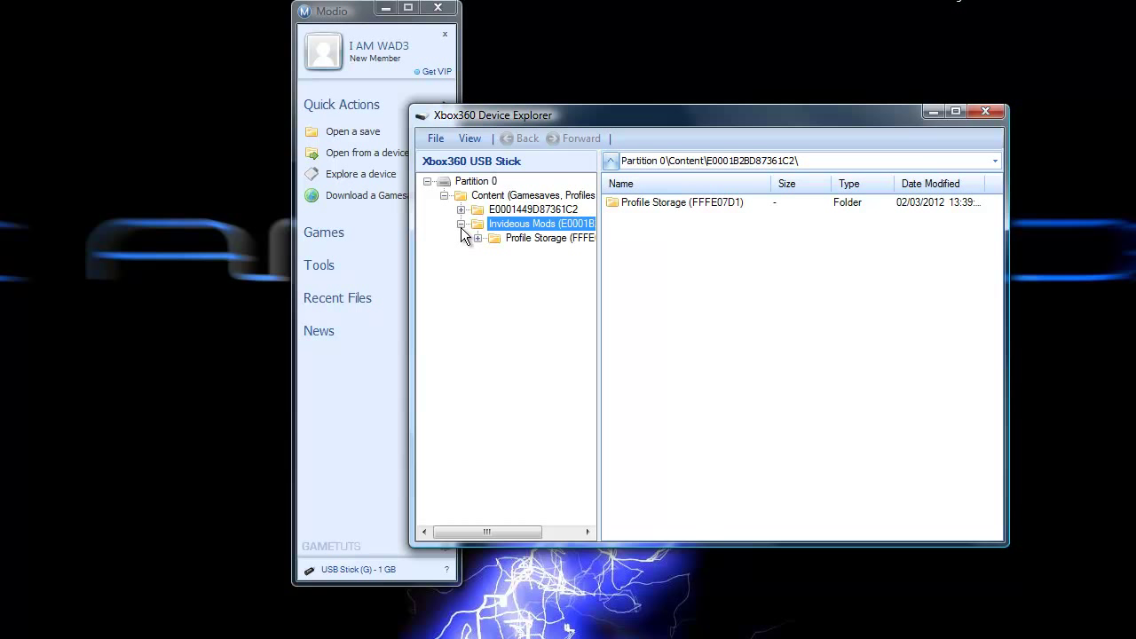
click(479, 238)
click(552, 252)
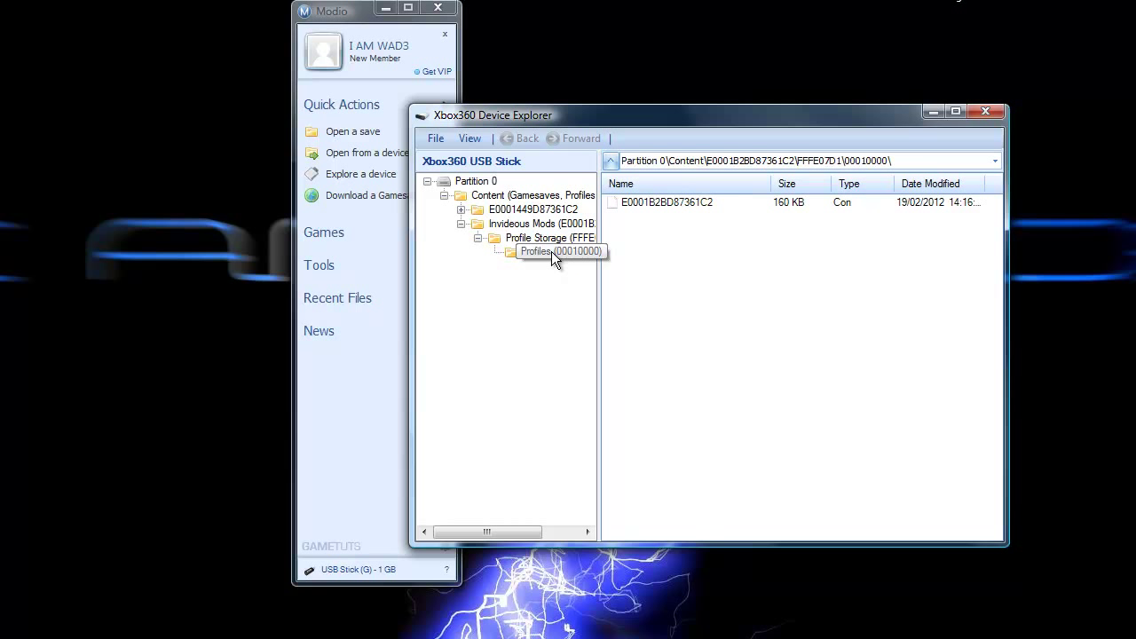
Copy the profile file from the Profiles folder to the desktop, and minimize the Device Explorer and Modio windows.
click(673, 204)
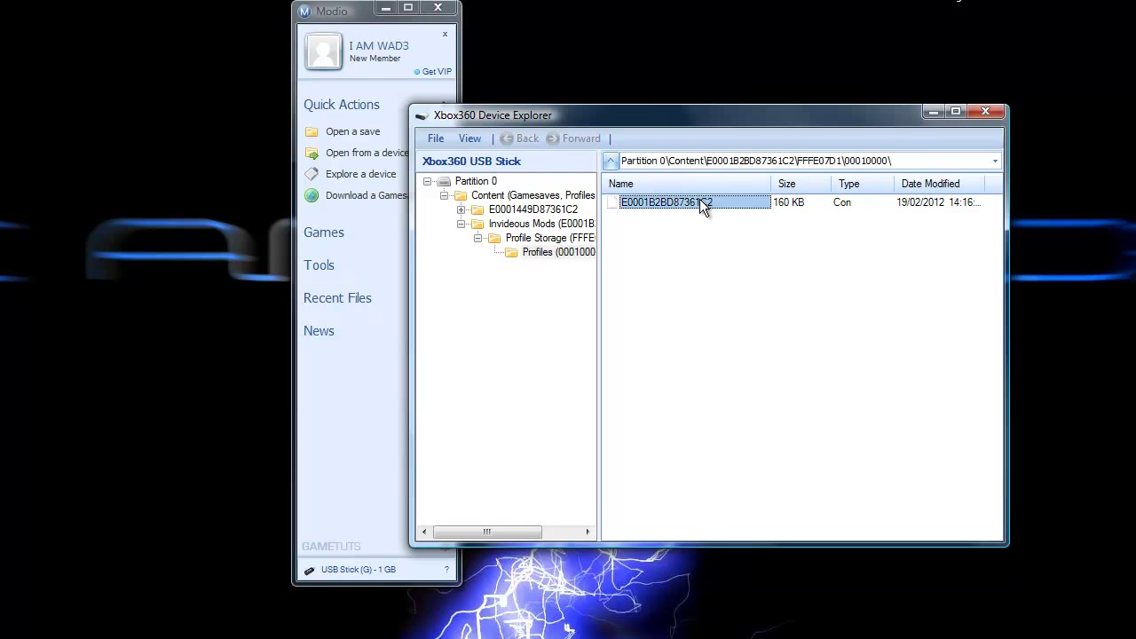
drag(702, 204, 901, 223)
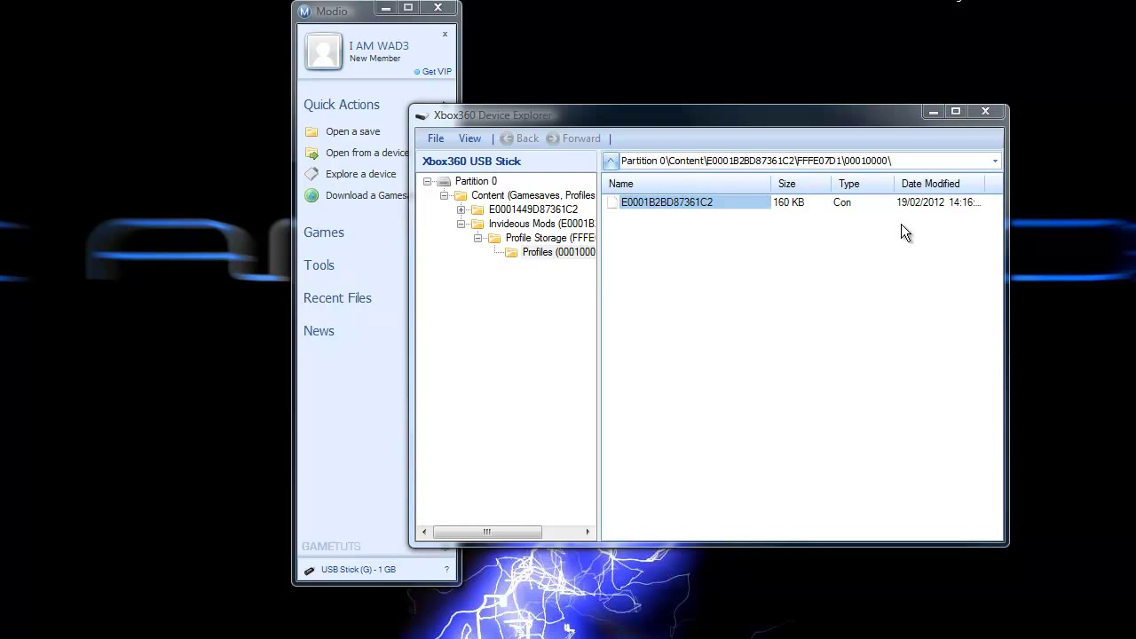
click(928, 114)
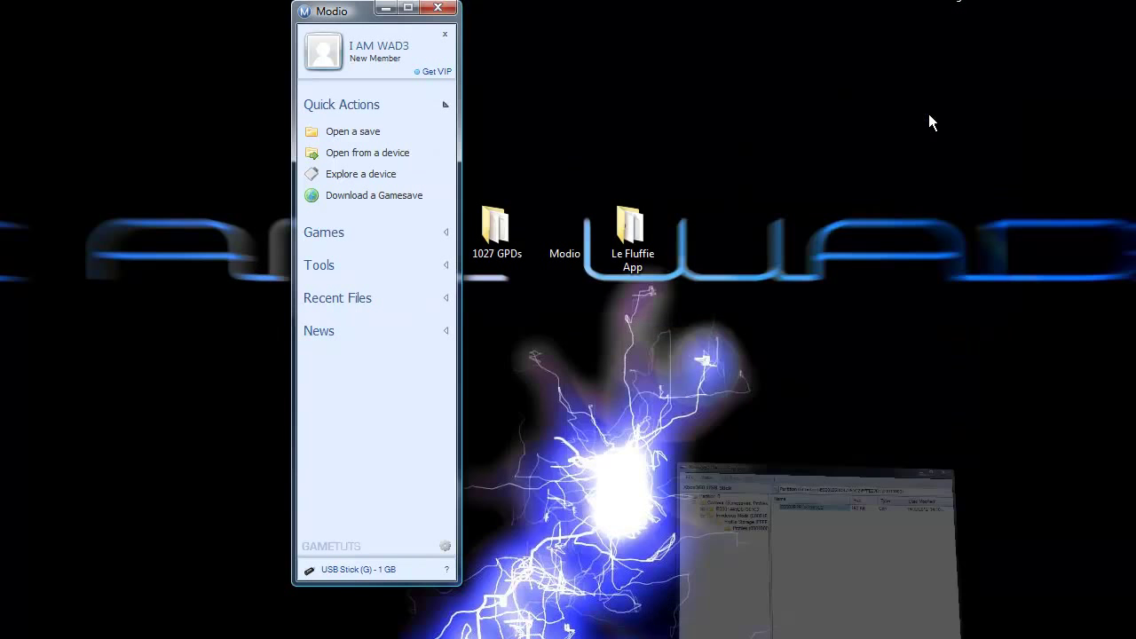
click(388, 12)
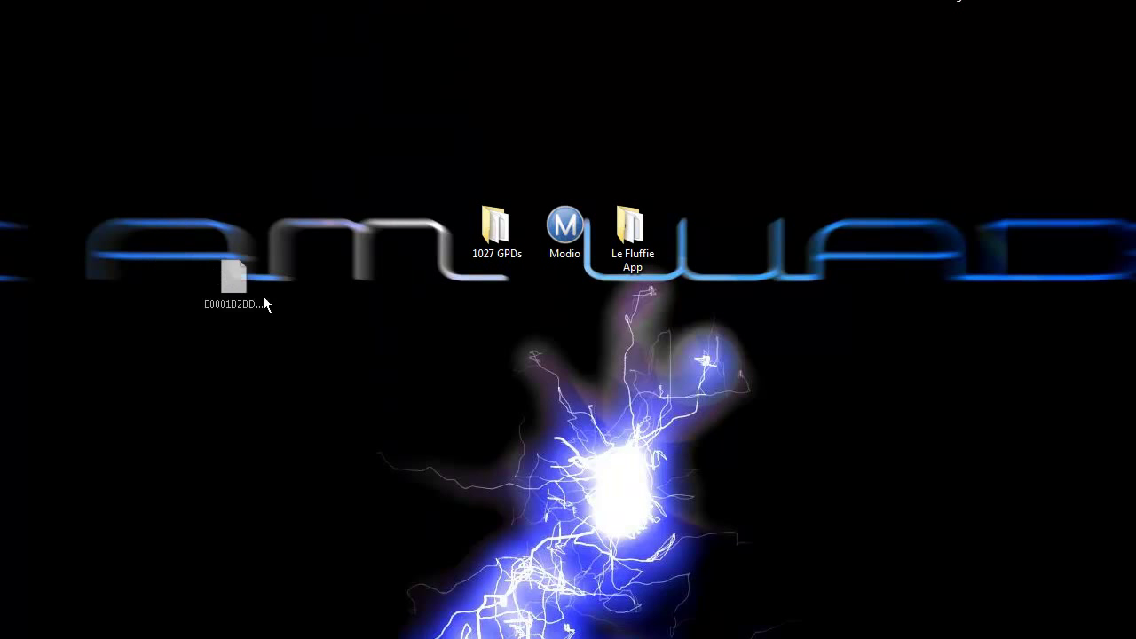
Reposition the copied profile file on the desktop, level with the other icons, and deselect it.
drag(263, 296, 308, 353)
drag(271, 275, 227, 244)
click(638, 320)
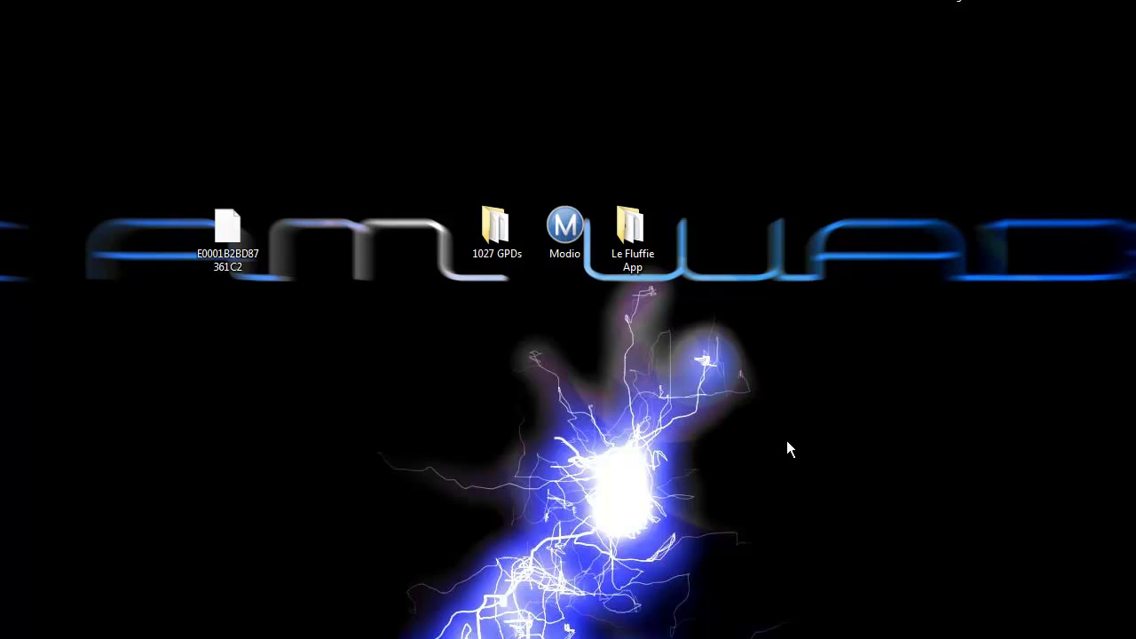
Open the Le Fluffie App folder, move its window clear of the profile file and look over the included files.
double_click(630, 229)
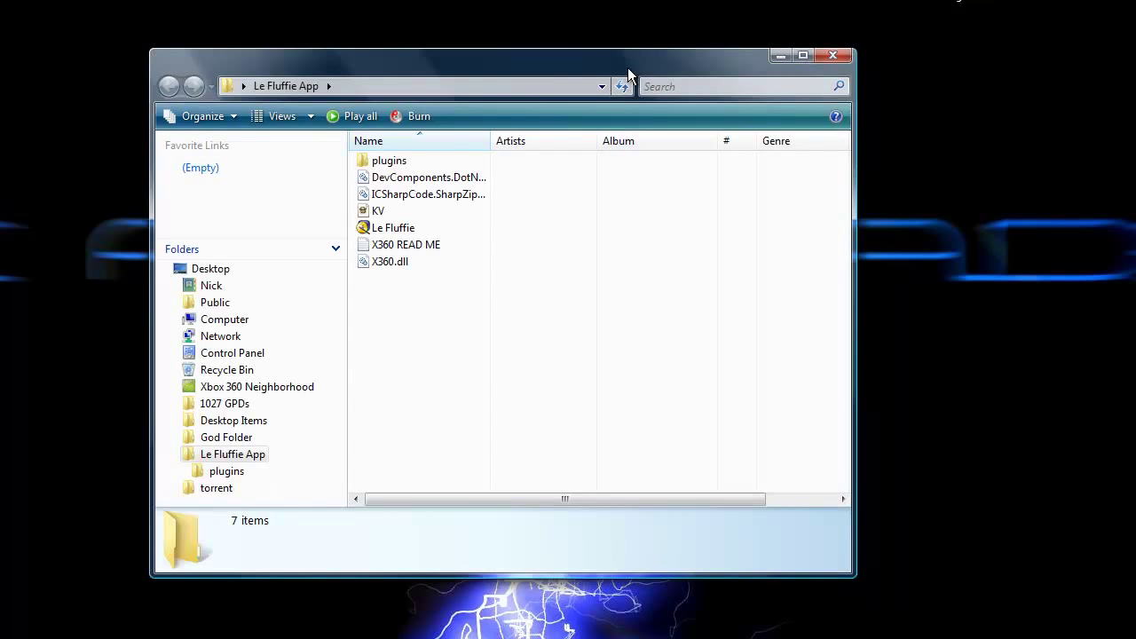
drag(627, 67, 911, 54)
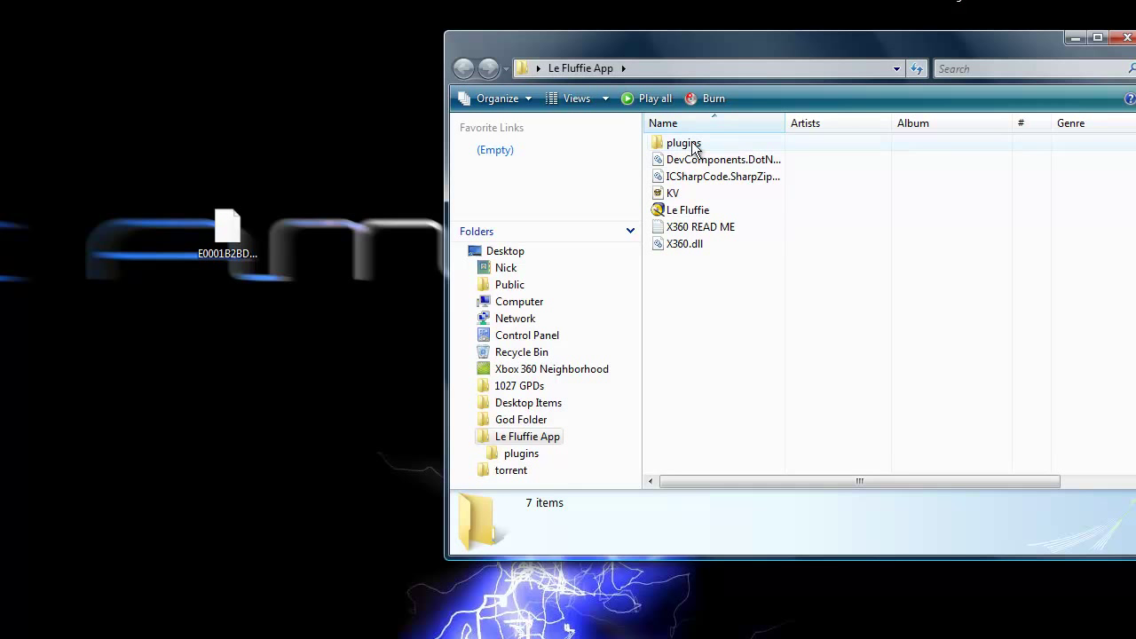
click(712, 162)
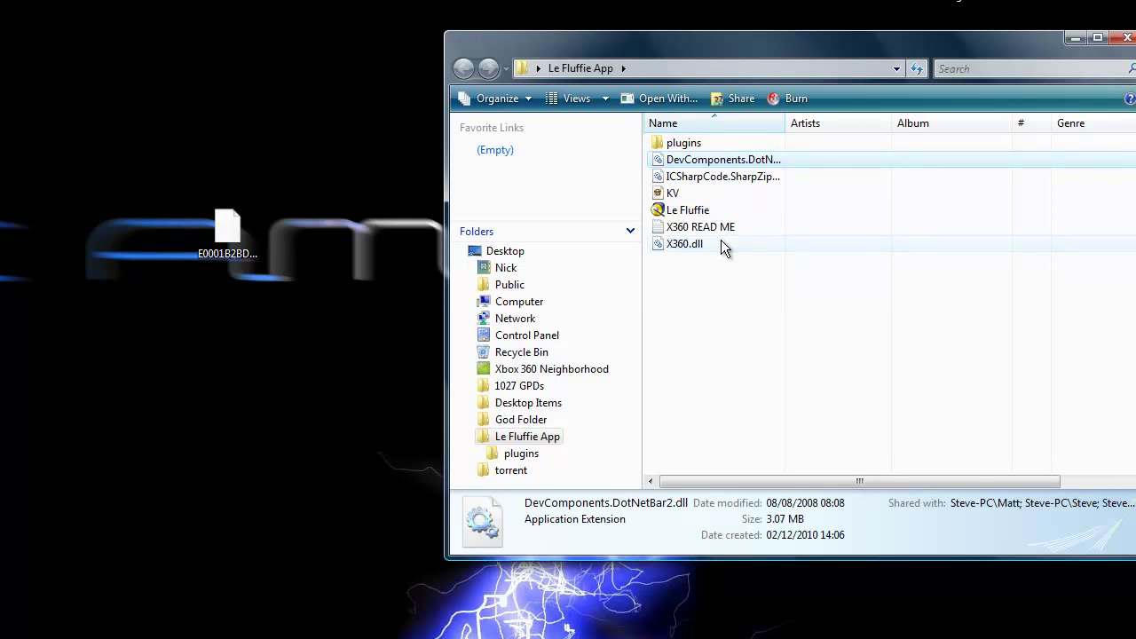
click(703, 271)
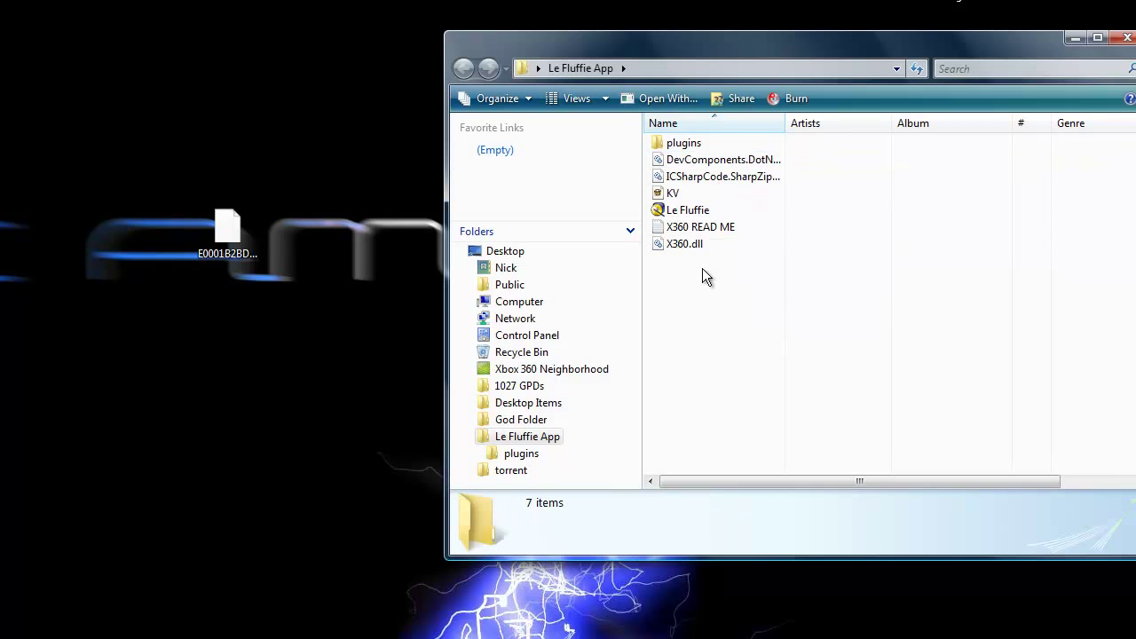
click(692, 210)
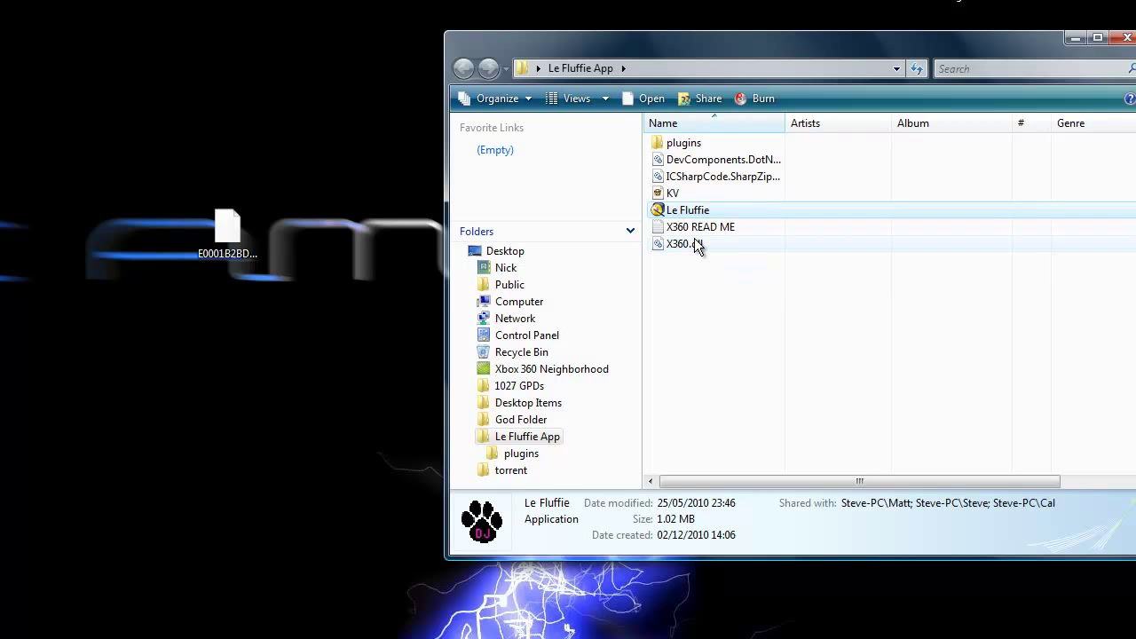
click(708, 269)
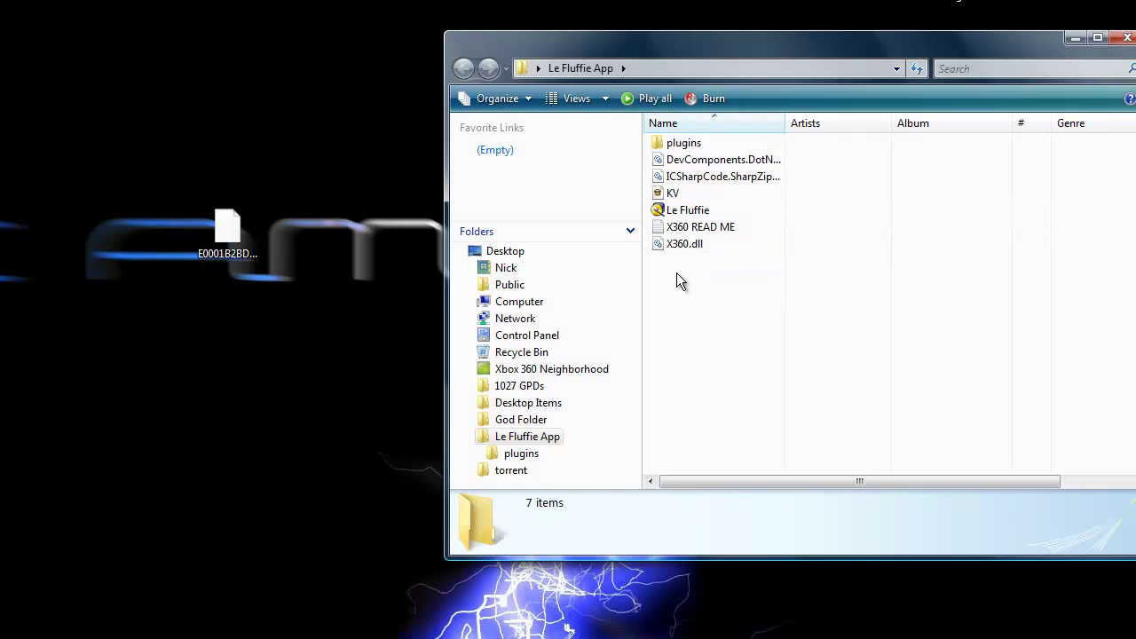
click(710, 160)
click(733, 262)
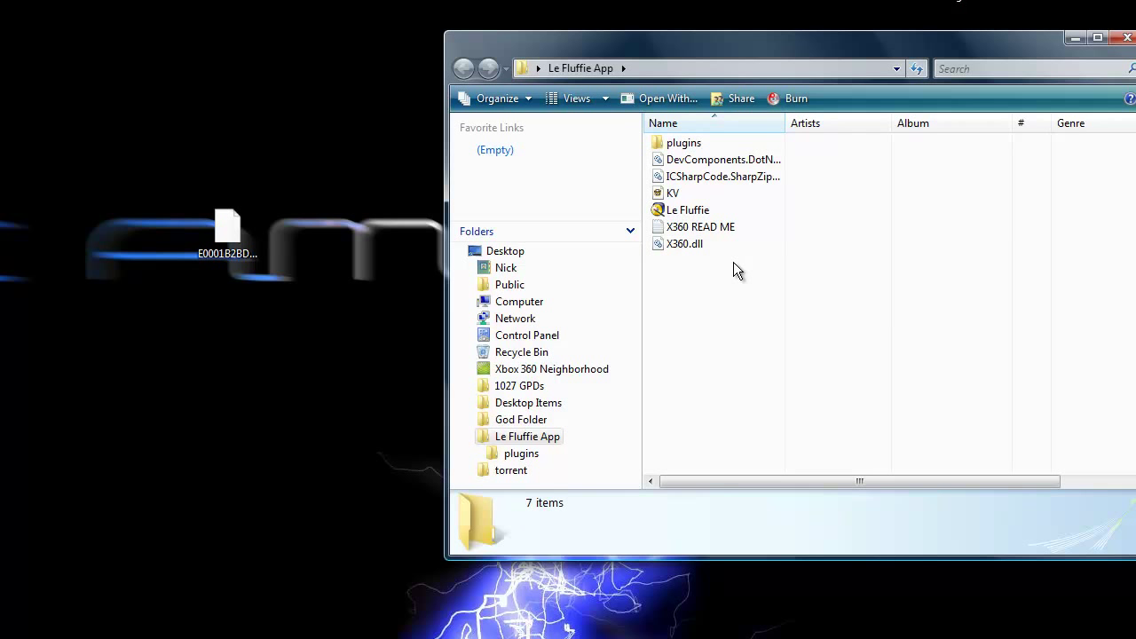
Launch Le Fluffie, close its folder and open the desktop profile file in it.
click(692, 213)
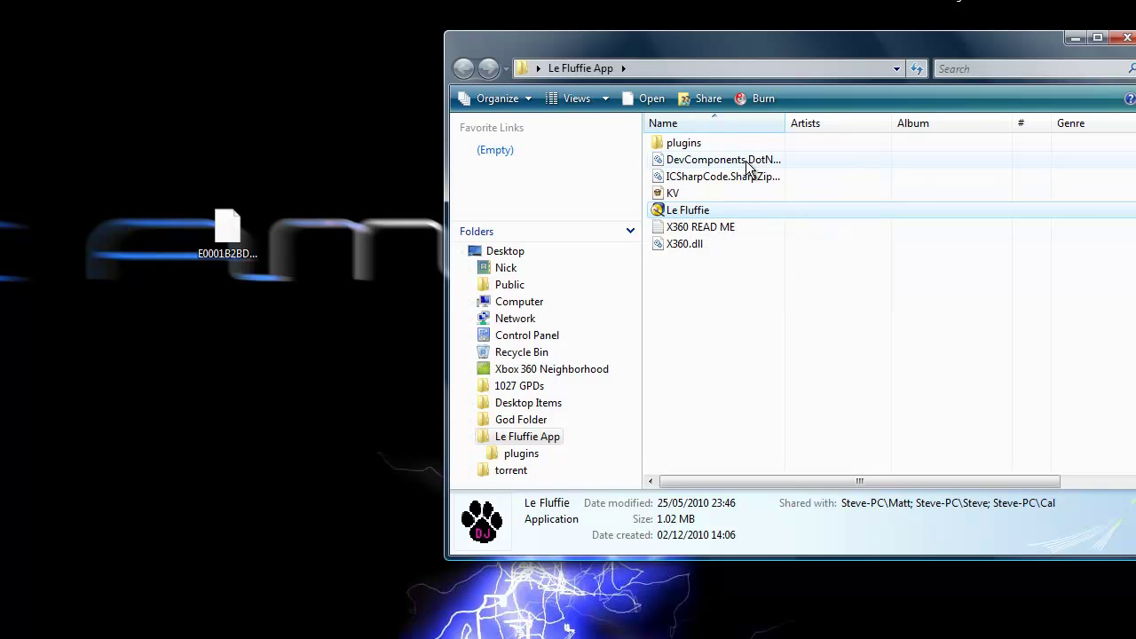
click(1127, 37)
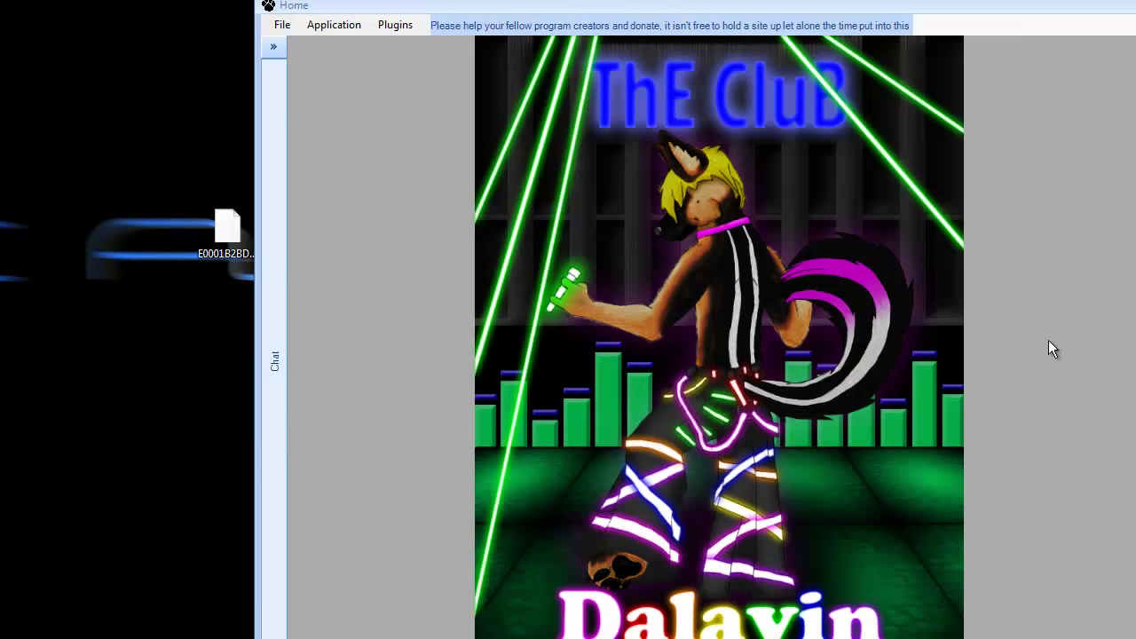
drag(227, 233, 605, 295)
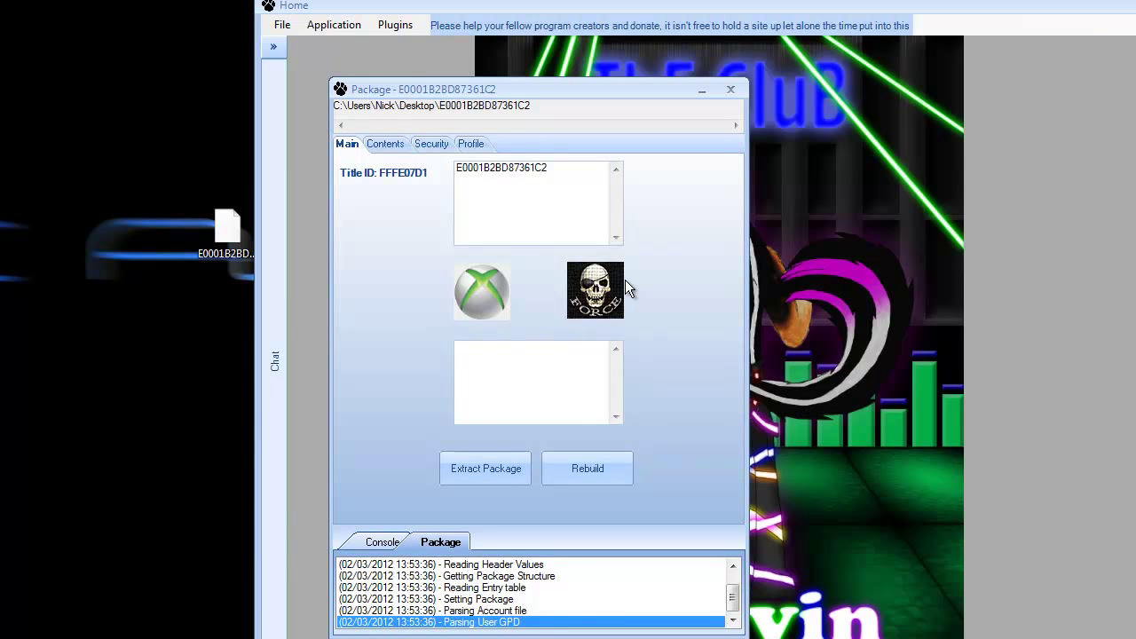
Show the package's profile details and inspect the GamerTag field without changing it.
click(475, 145)
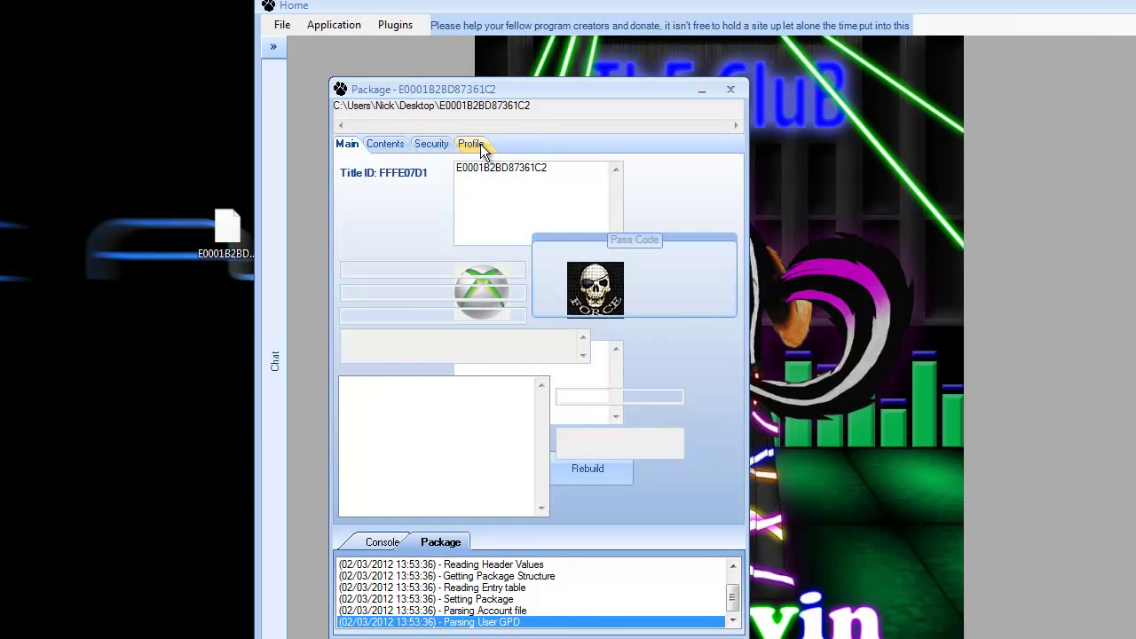
drag(648, 193, 550, 193)
click(705, 194)
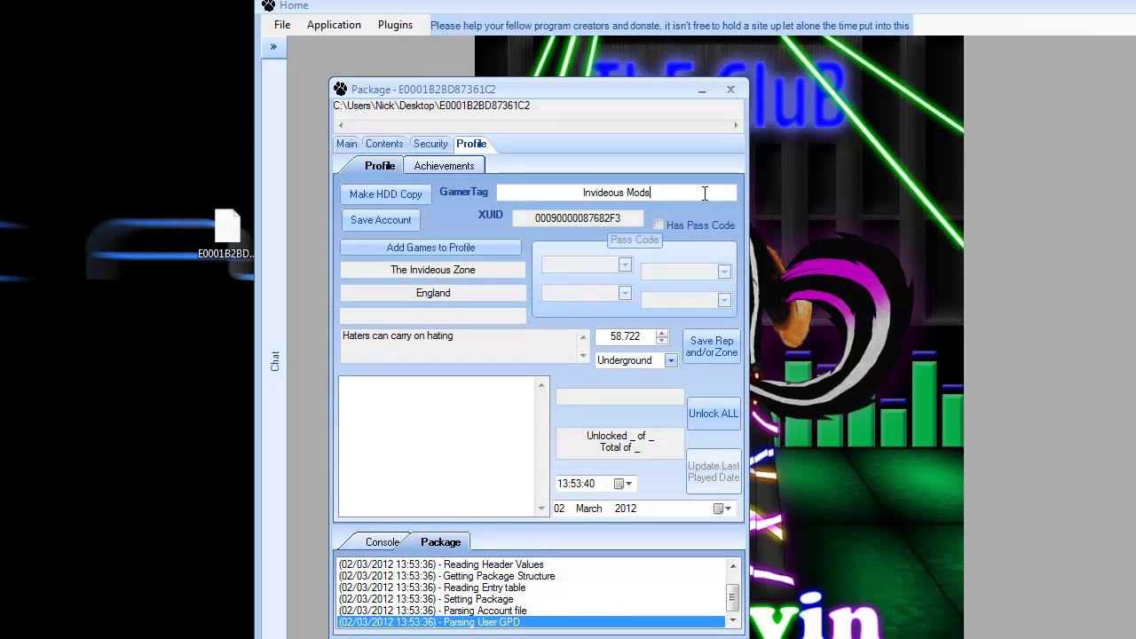
drag(704, 193, 597, 184)
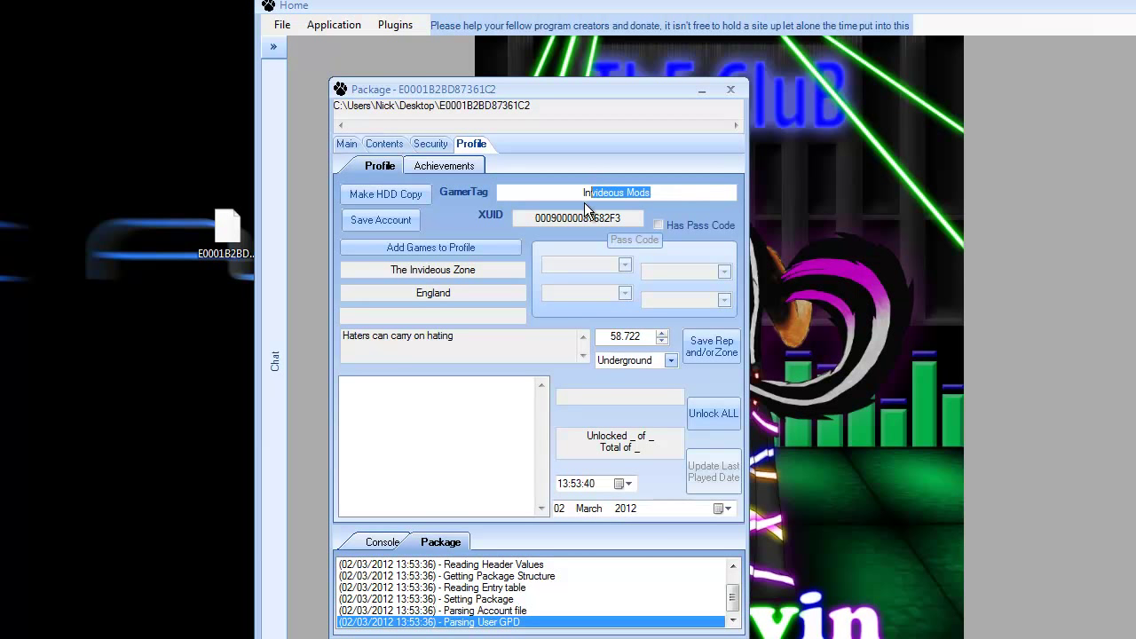
click(570, 192)
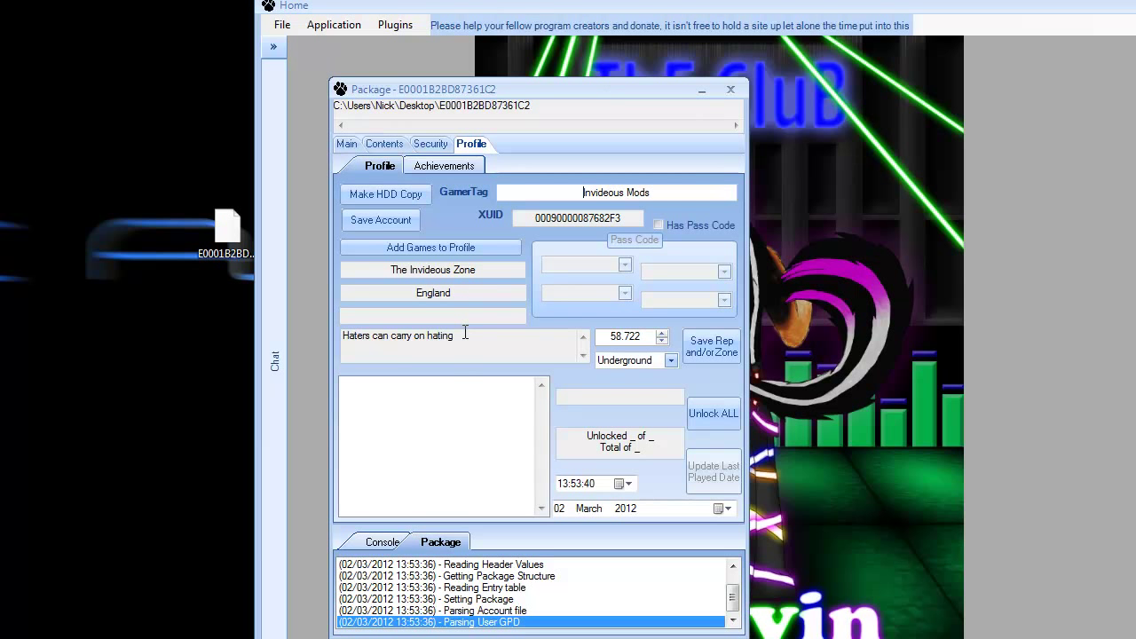
Start adding games to the profile and load the seven files 534507EE.gpd through 534507F5.gpd from the 1027 GPDs folder.
click(470, 247)
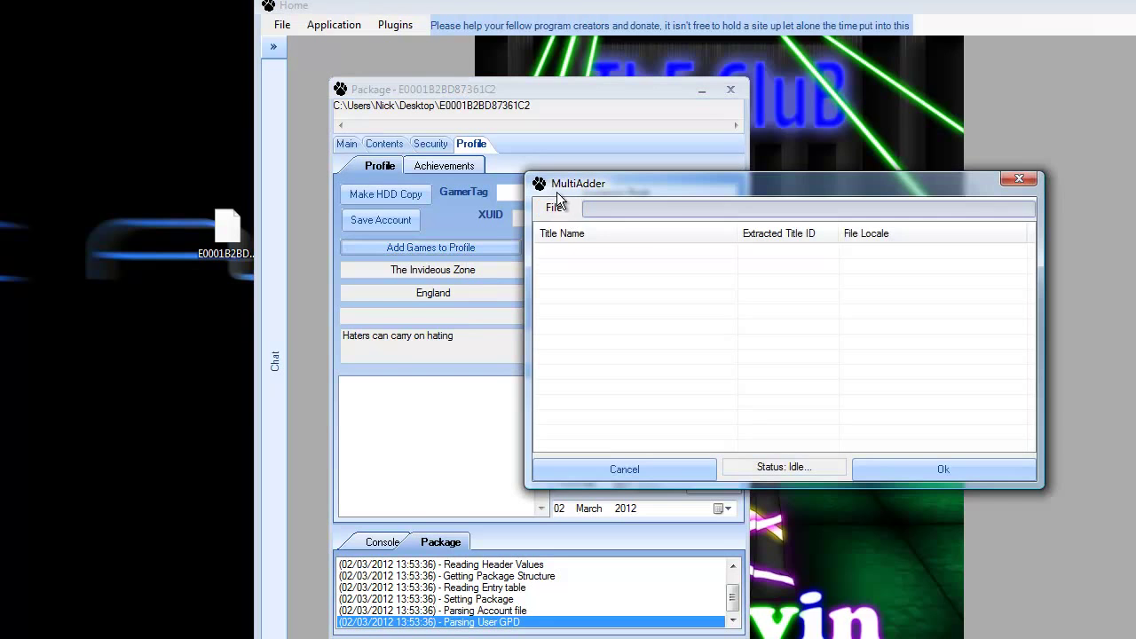
click(552, 207)
click(591, 225)
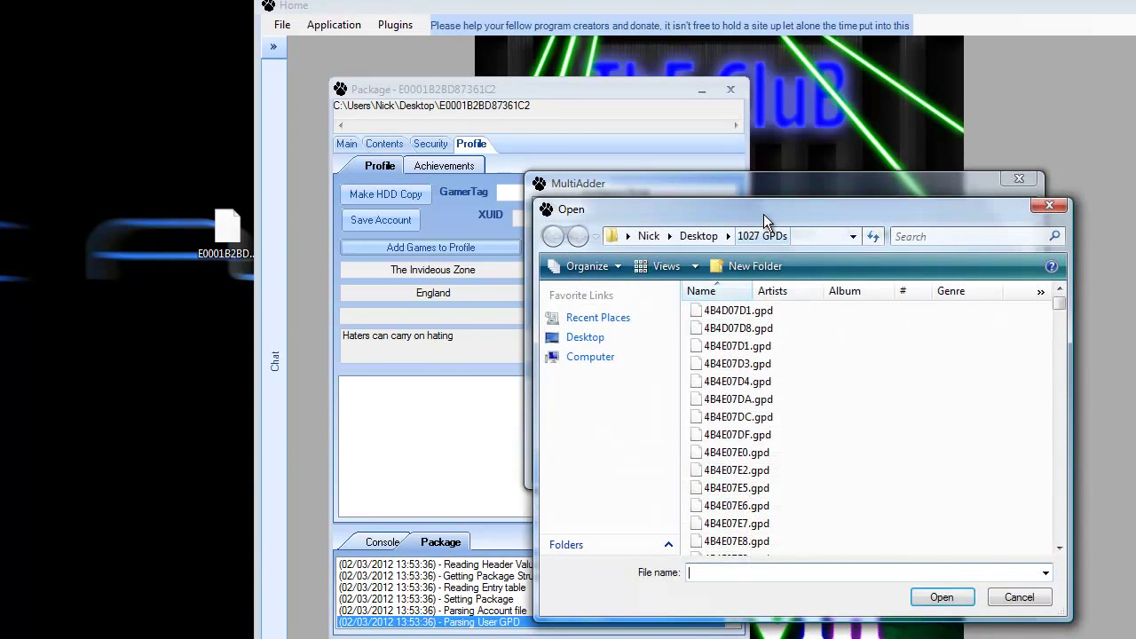
drag(764, 214, 696, 148)
drag(995, 233, 991, 477)
click(773, 411)
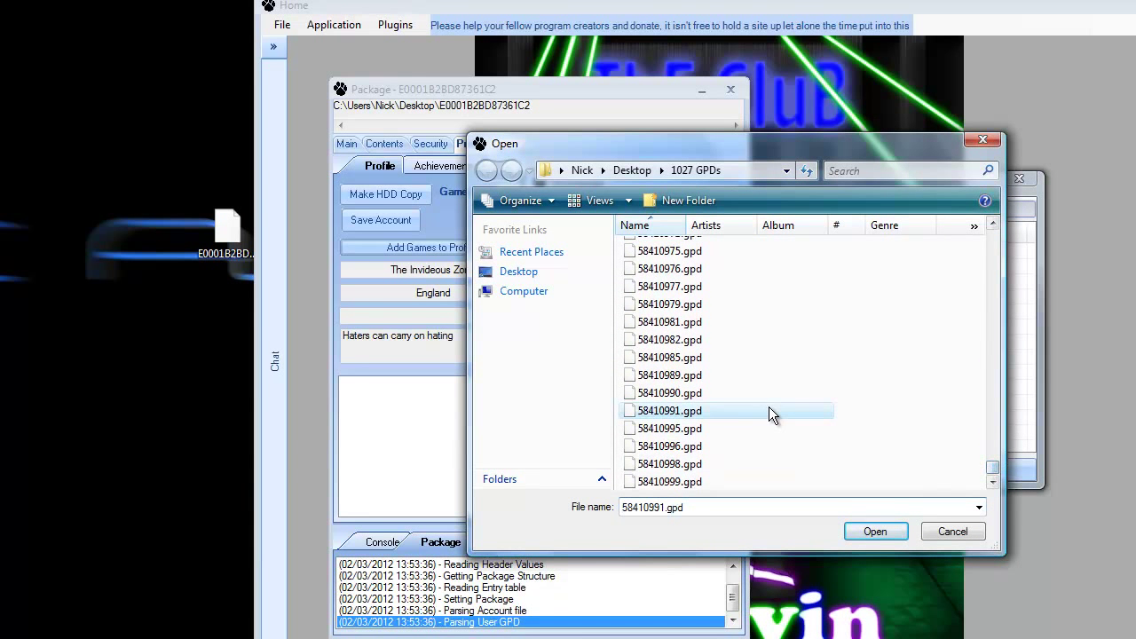
drag(992, 462, 986, 382)
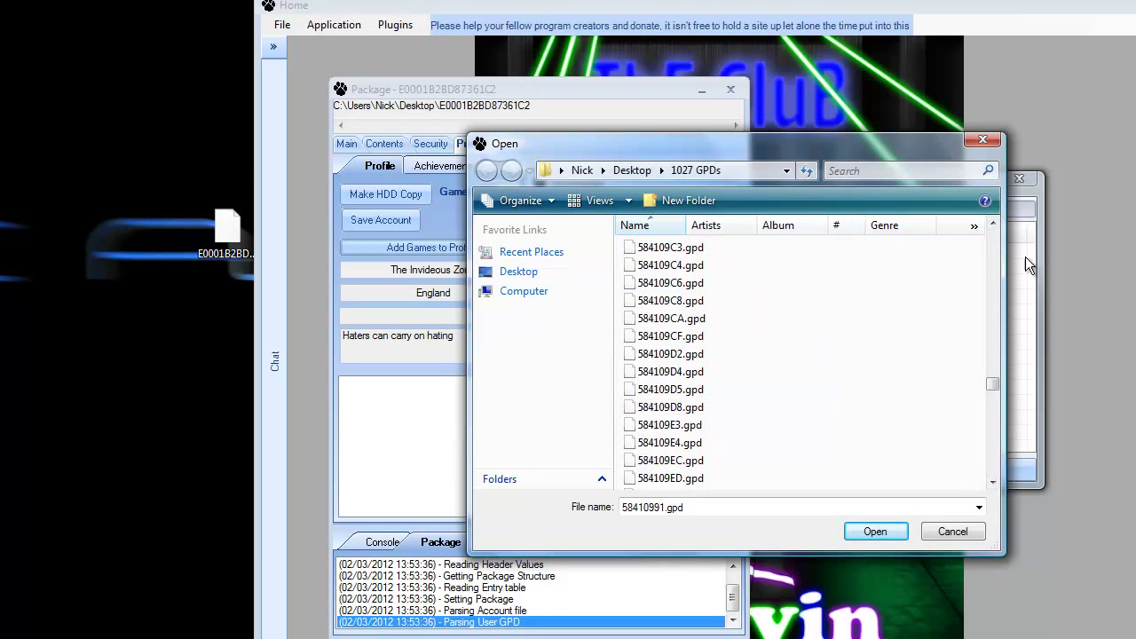
drag(990, 379, 983, 333)
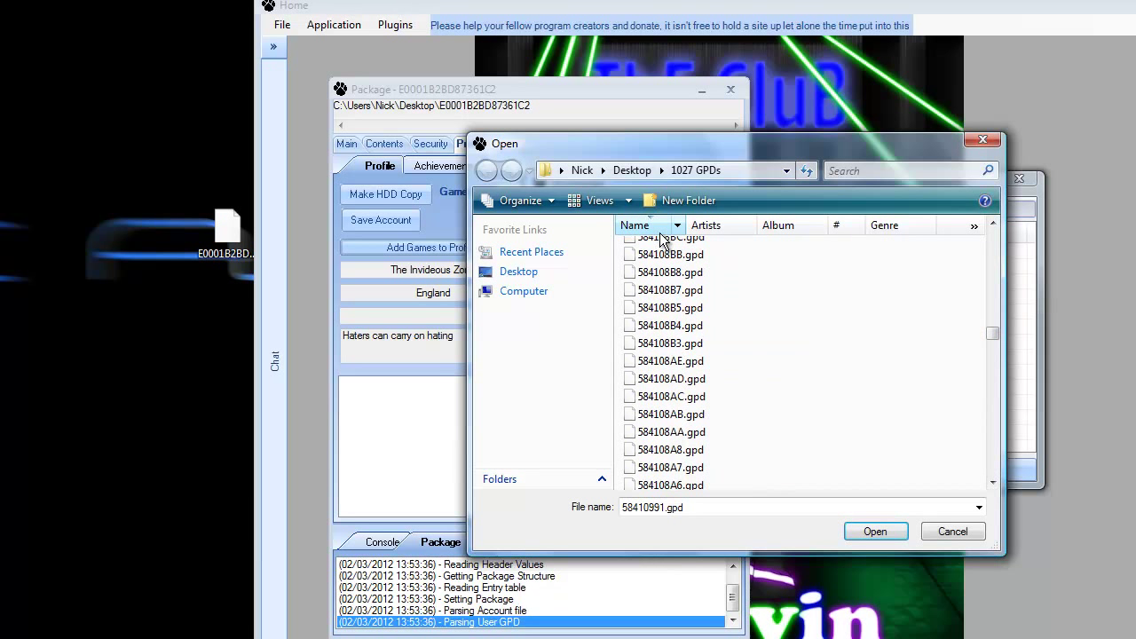
click(695, 297)
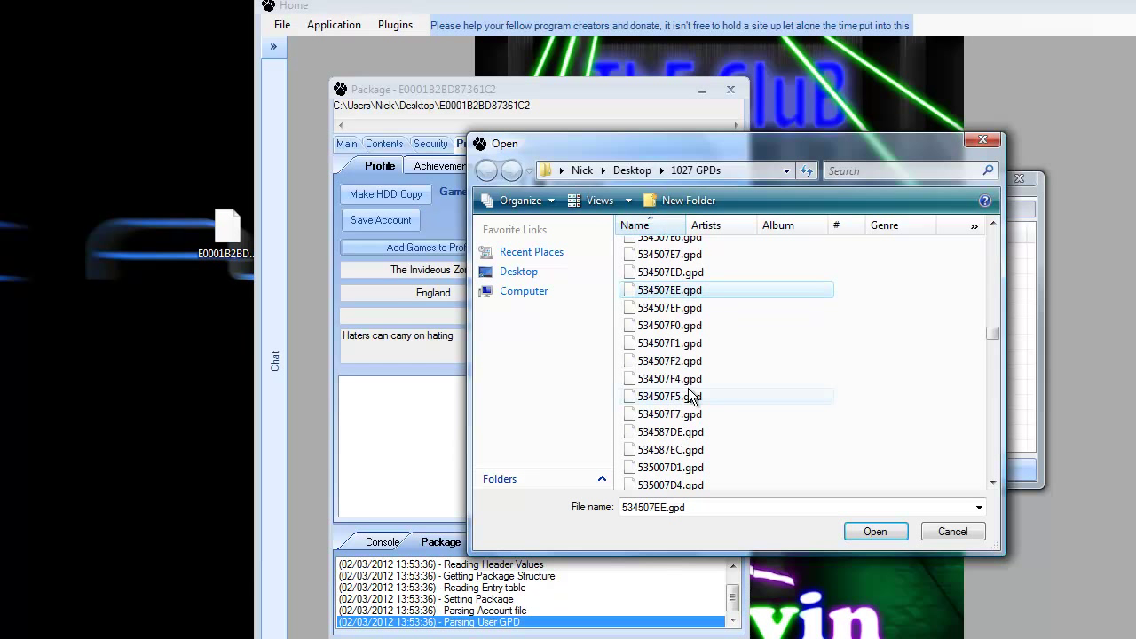
shift+click(692, 397)
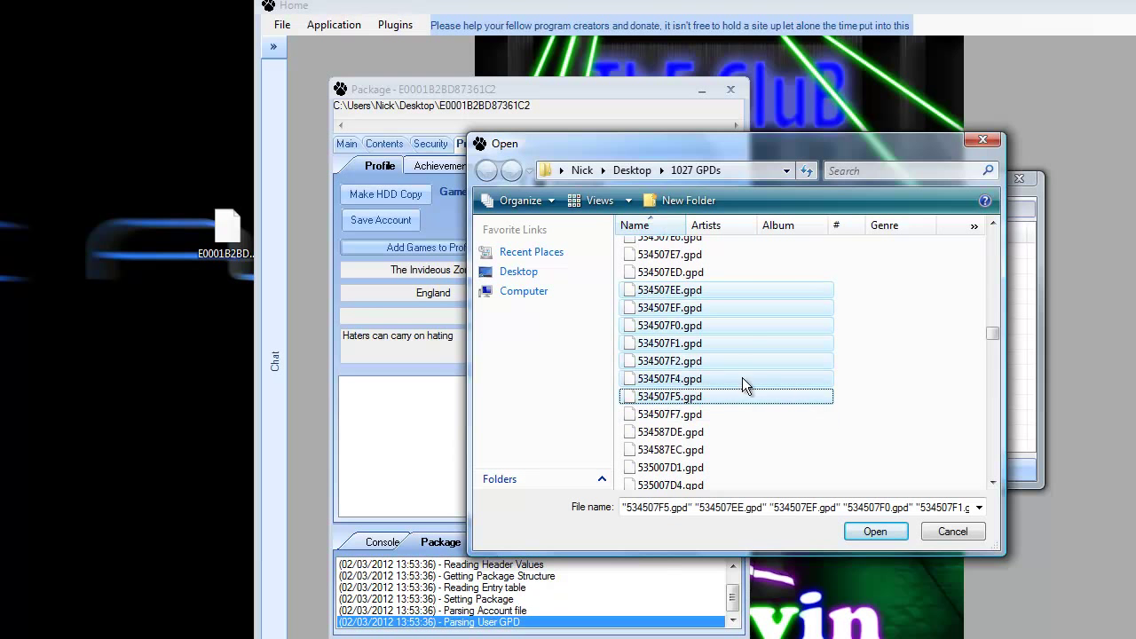
click(887, 531)
Look over the queued titles from Virtua Fighter 5 to SEGA Superstars Tennis and confirm adding them to the profile.
click(601, 254)
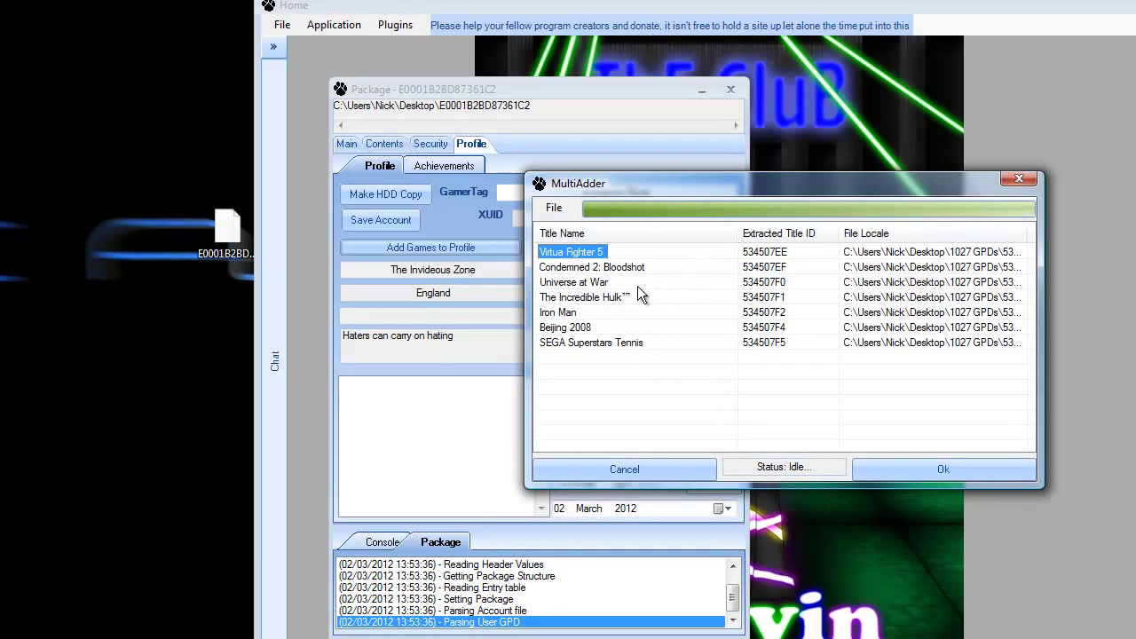
click(637, 286)
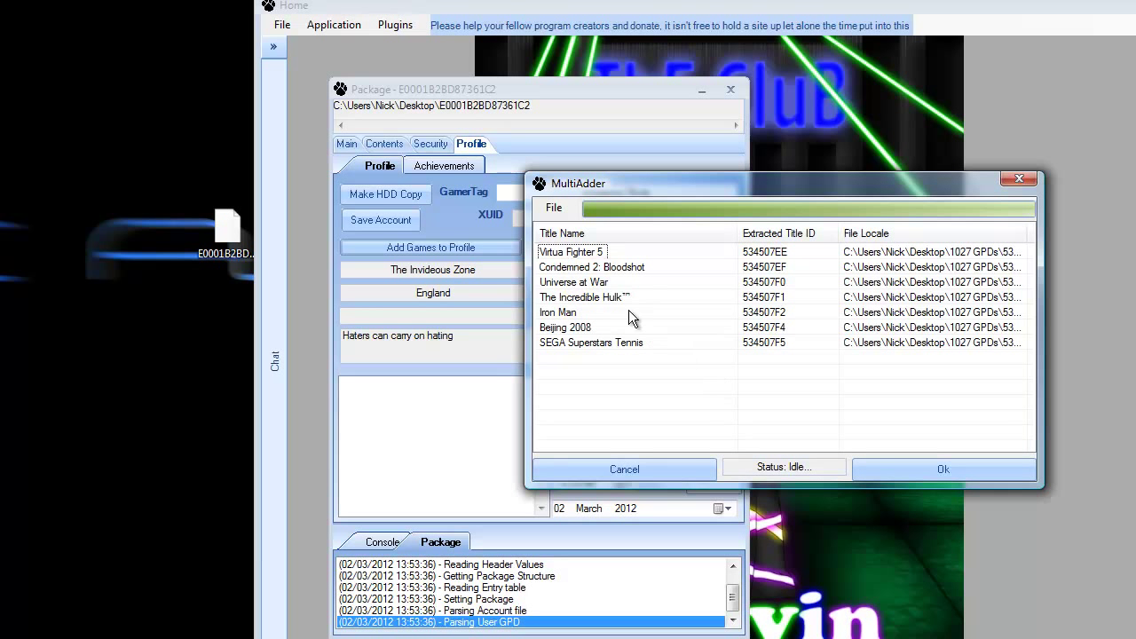
click(568, 343)
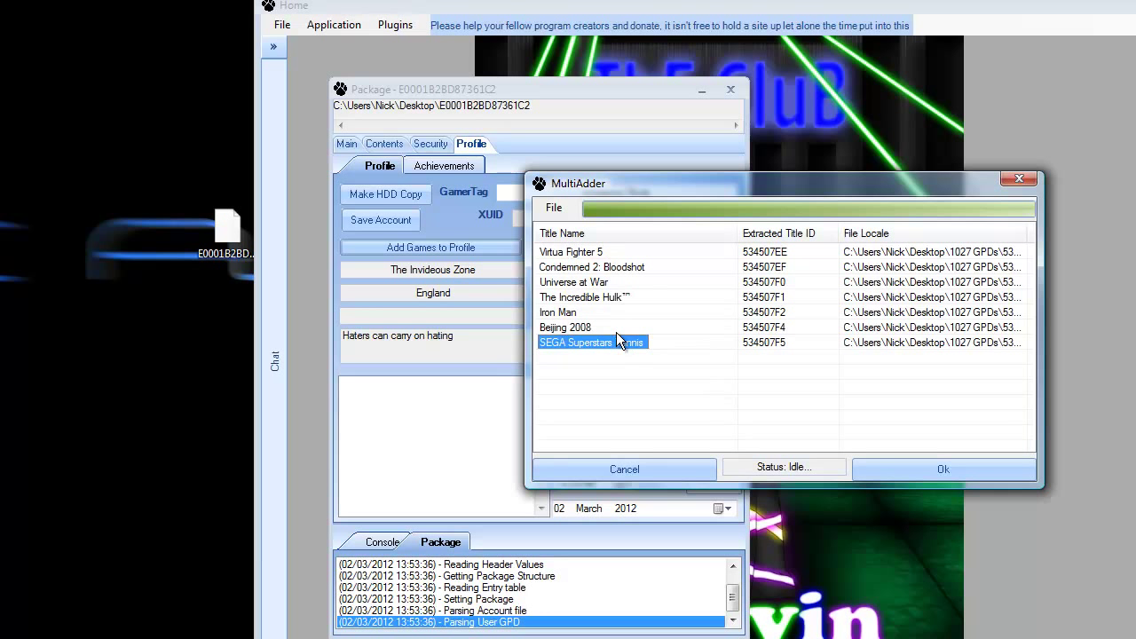
click(612, 324)
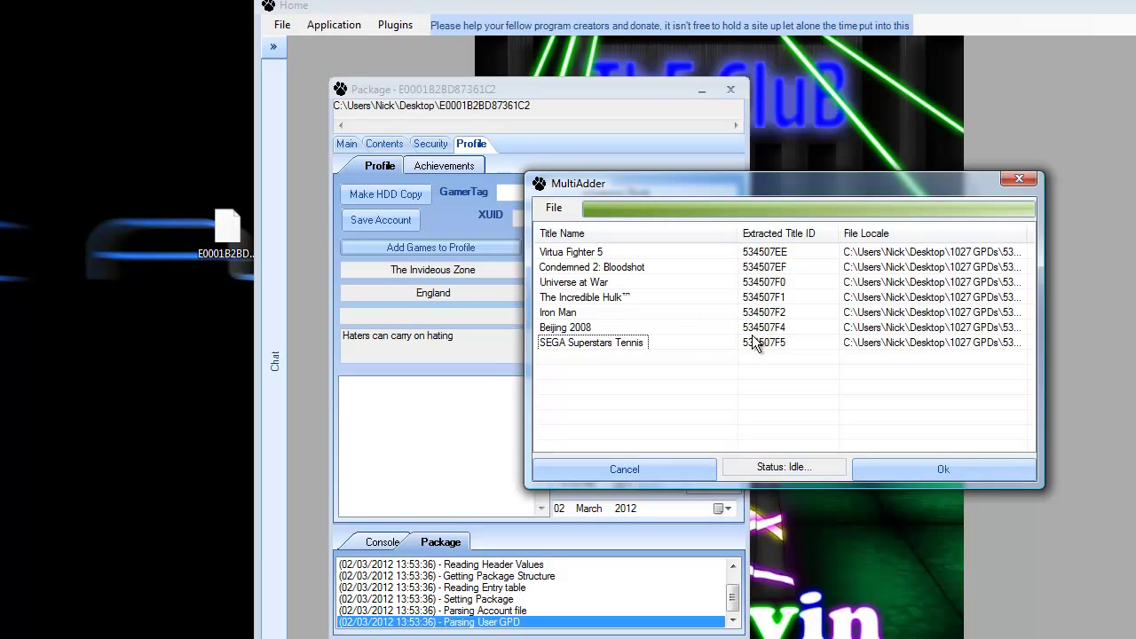
click(951, 468)
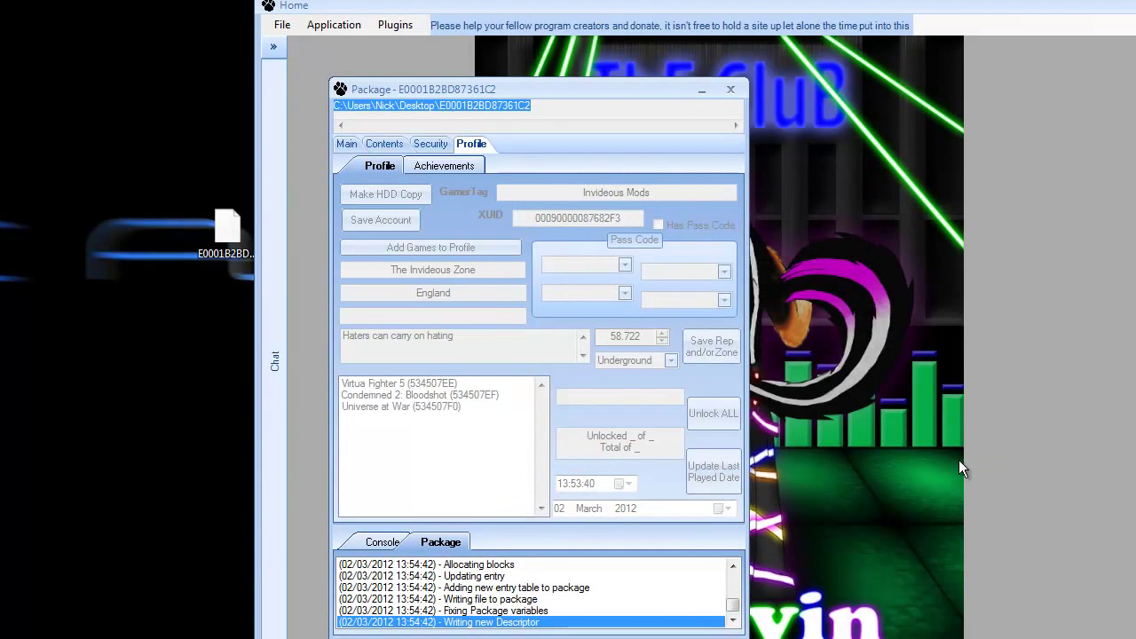
Examine the achievement and gamerscore totals of each added game, from Beijing 2008 and SEGA Superstars Tennis up to Virtua Fighter 5.
click(426, 442)
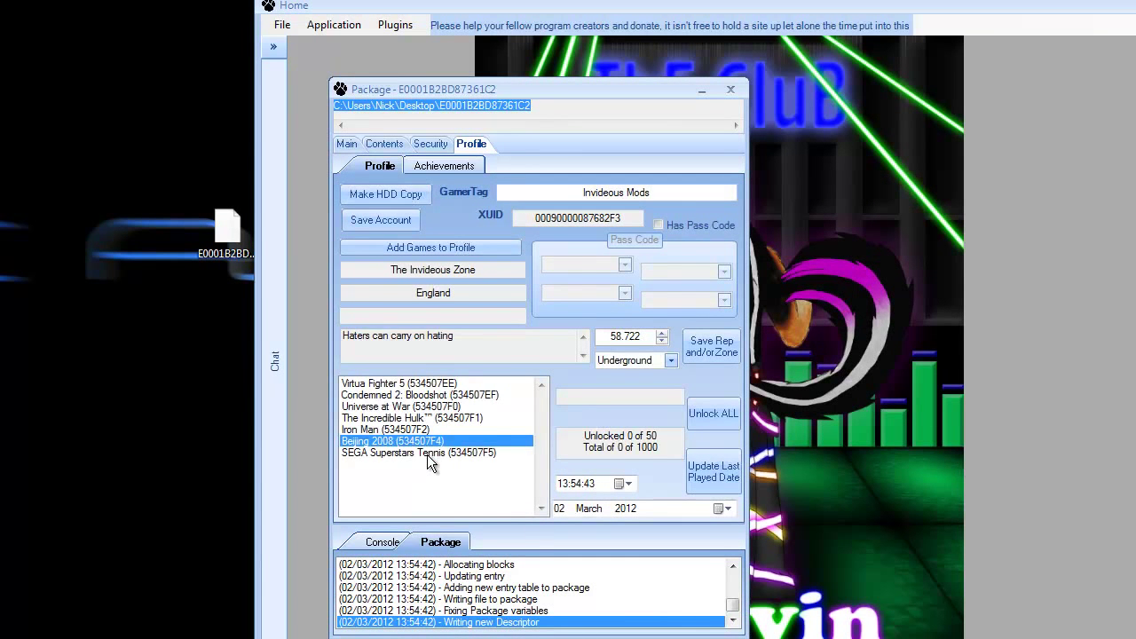
click(427, 453)
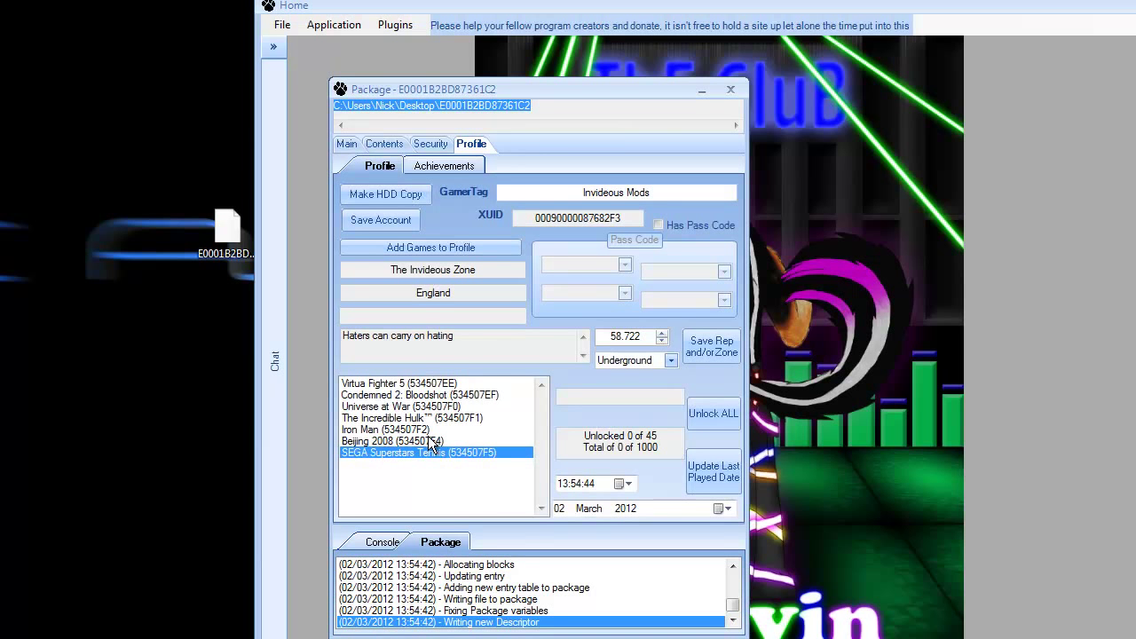
click(430, 442)
click(431, 431)
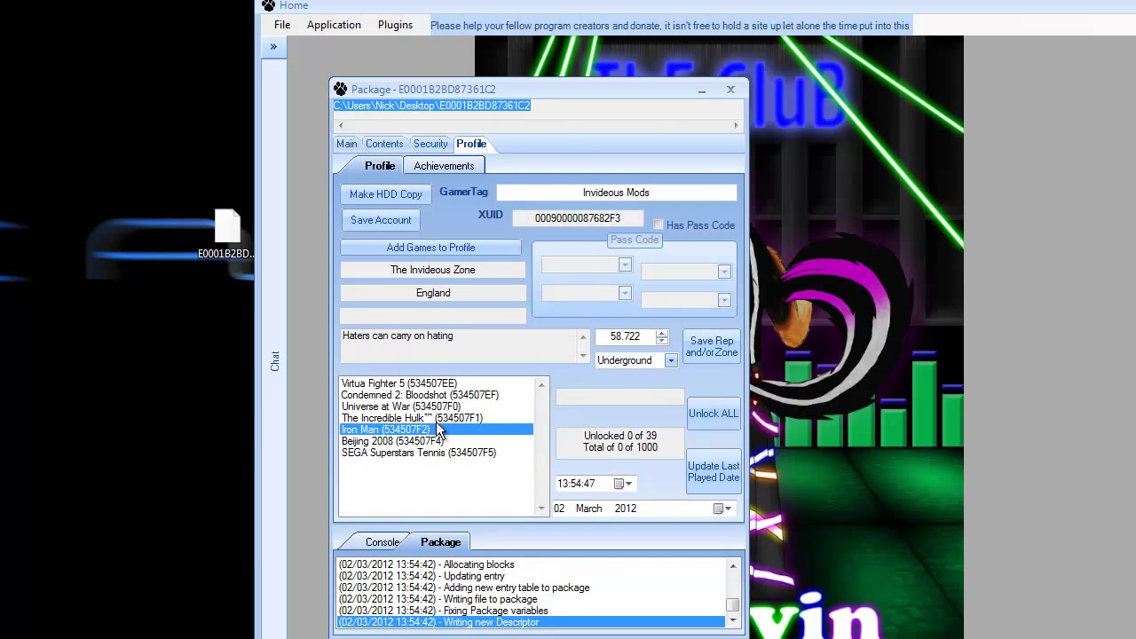
click(439, 418)
click(442, 407)
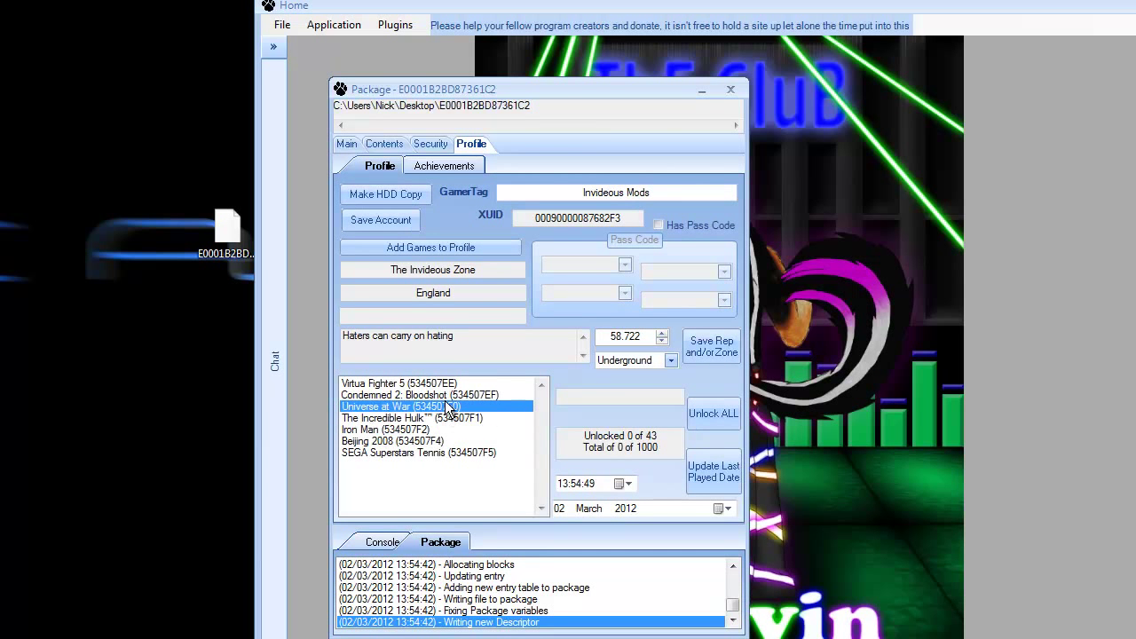
click(447, 396)
click(447, 385)
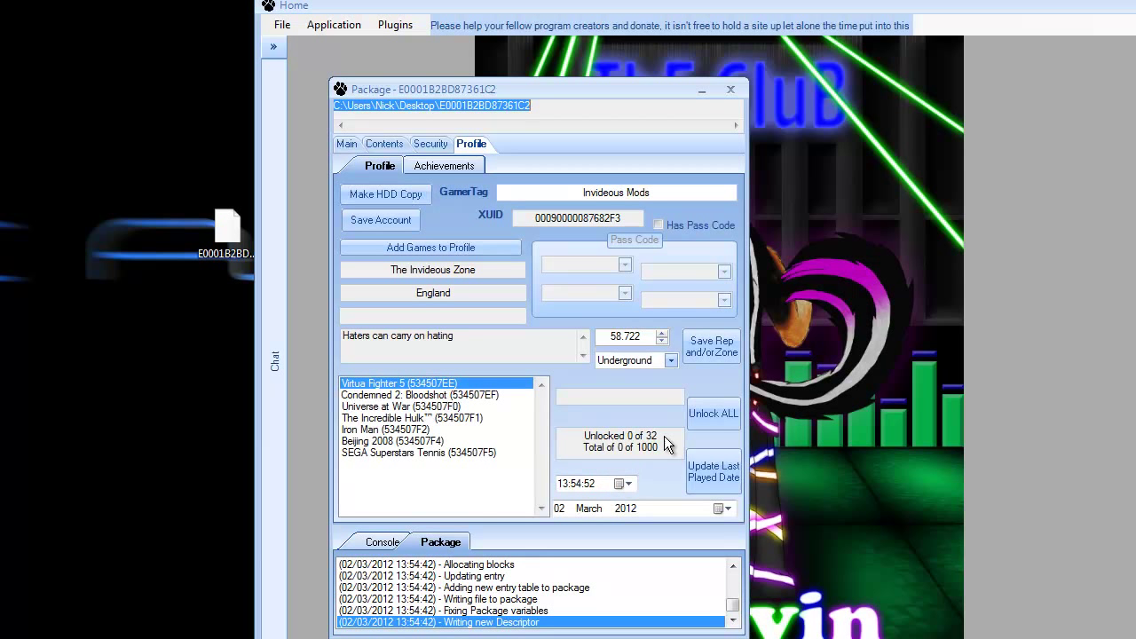
Unlock all achievements for the added games, then check individual games' unlocked totals and the overall gamerscore.
click(737, 421)
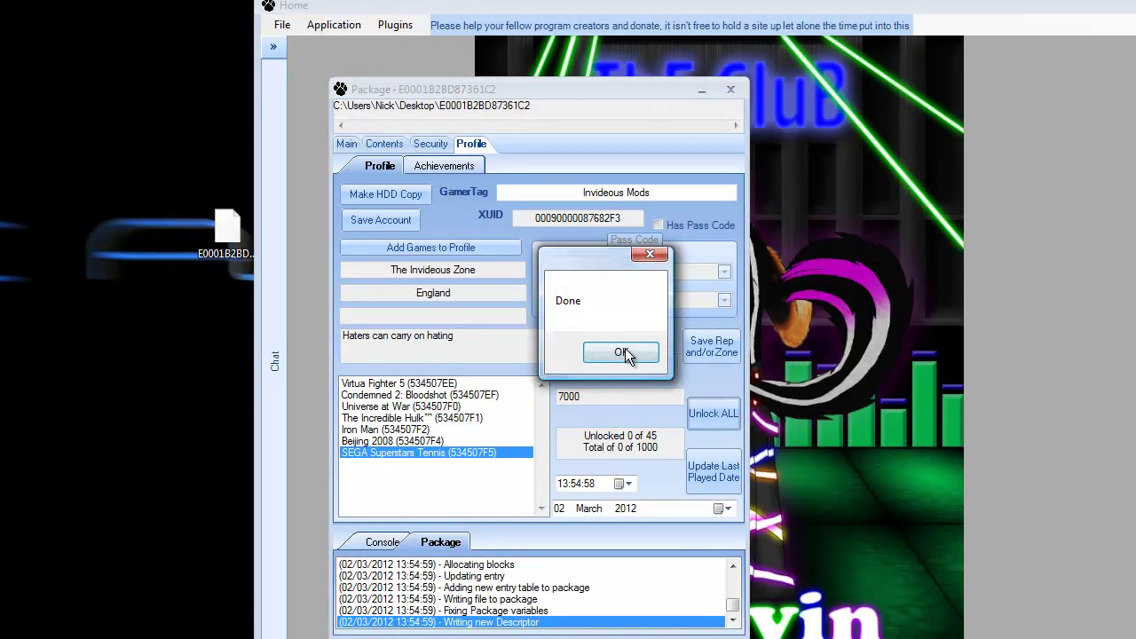
click(621, 352)
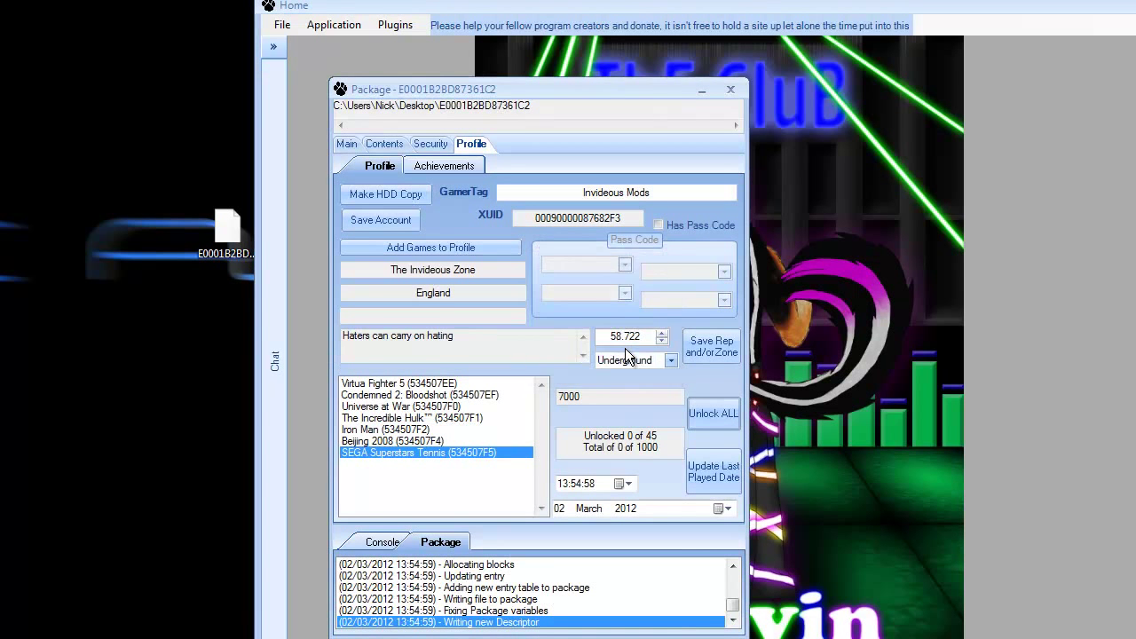
click(475, 441)
click(462, 420)
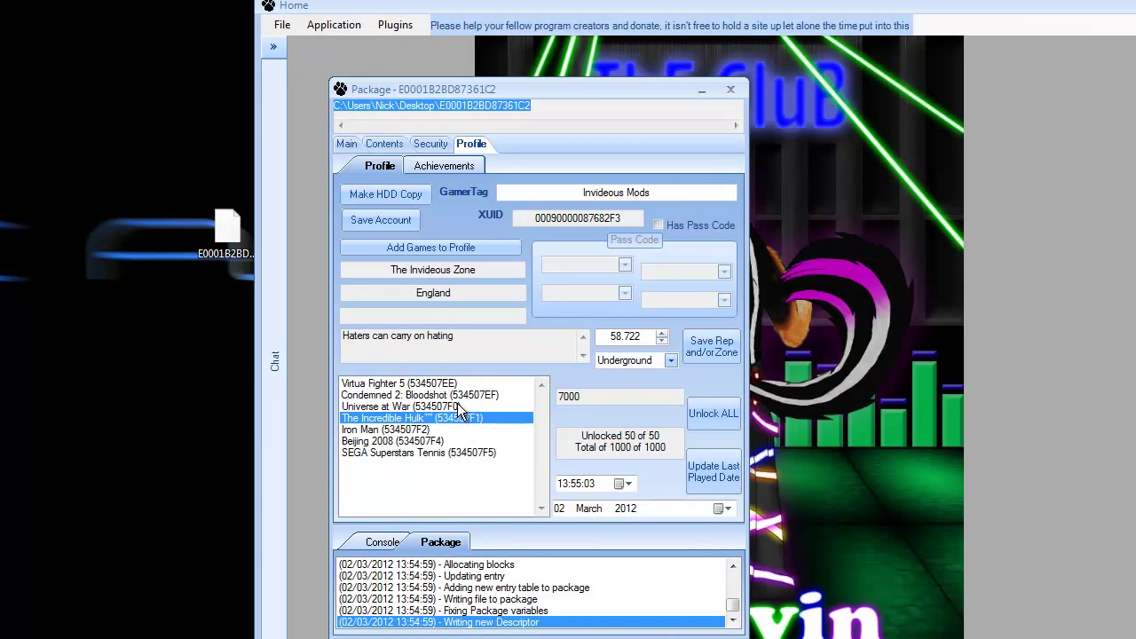
click(462, 406)
click(454, 394)
click(429, 382)
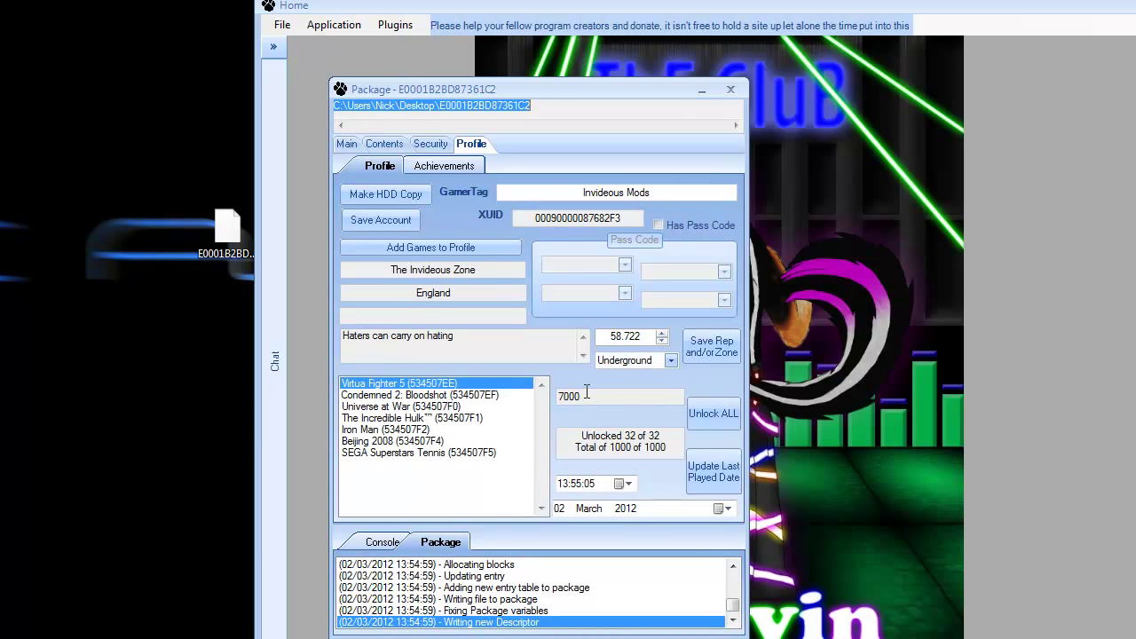
double_click(568, 397)
click(600, 397)
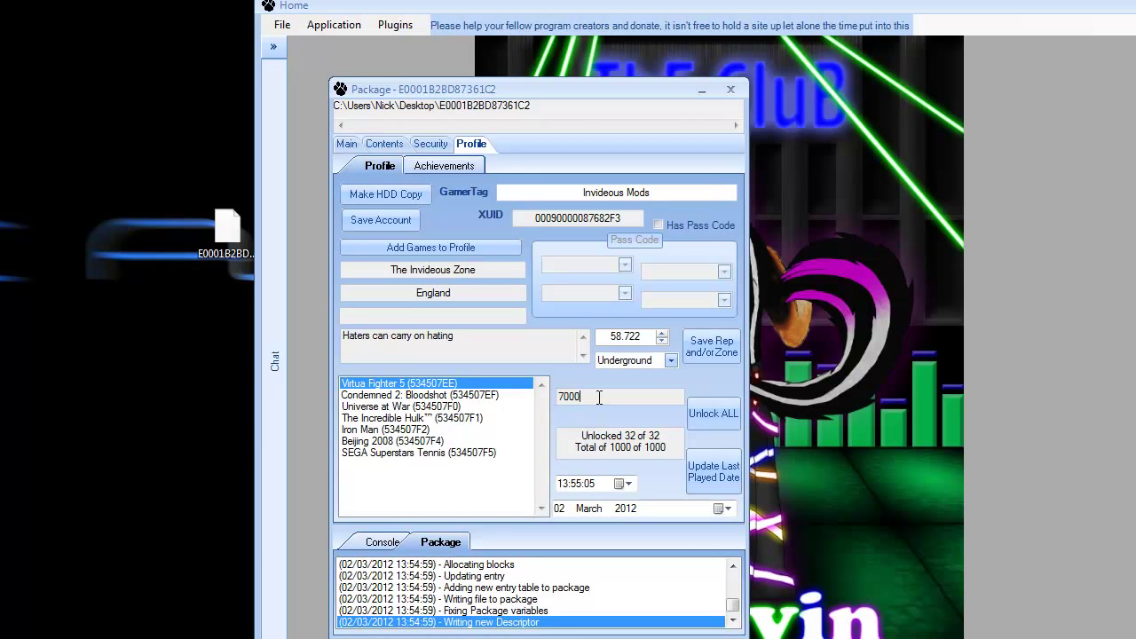
Verify the package's security hashes, then fix them by rehashing and resigning with Sign for CON.
click(433, 144)
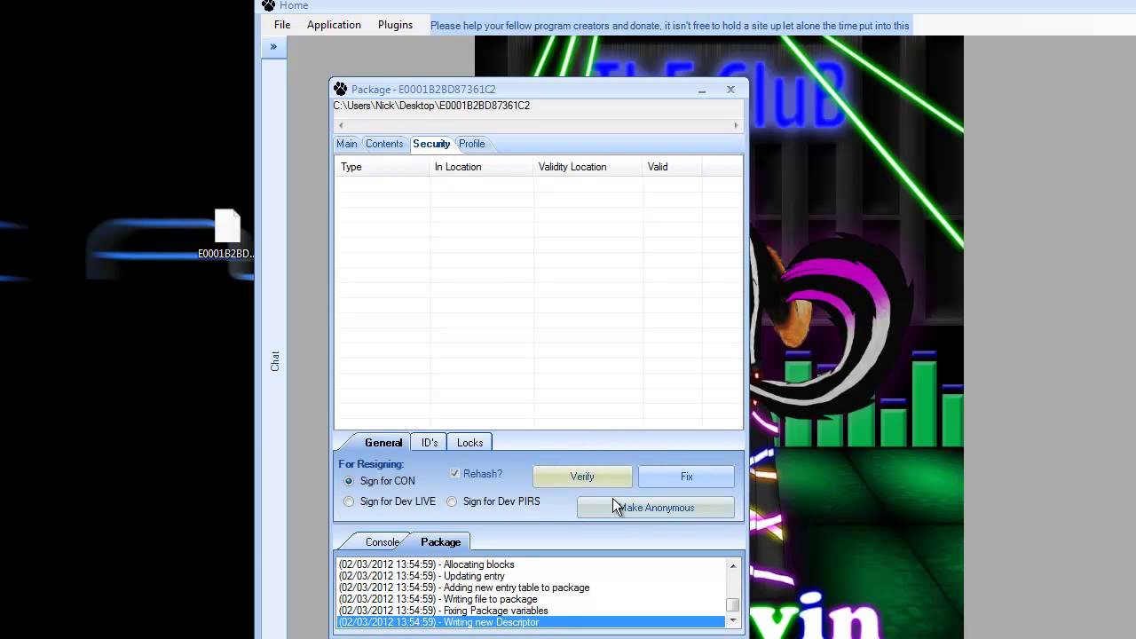
click(559, 474)
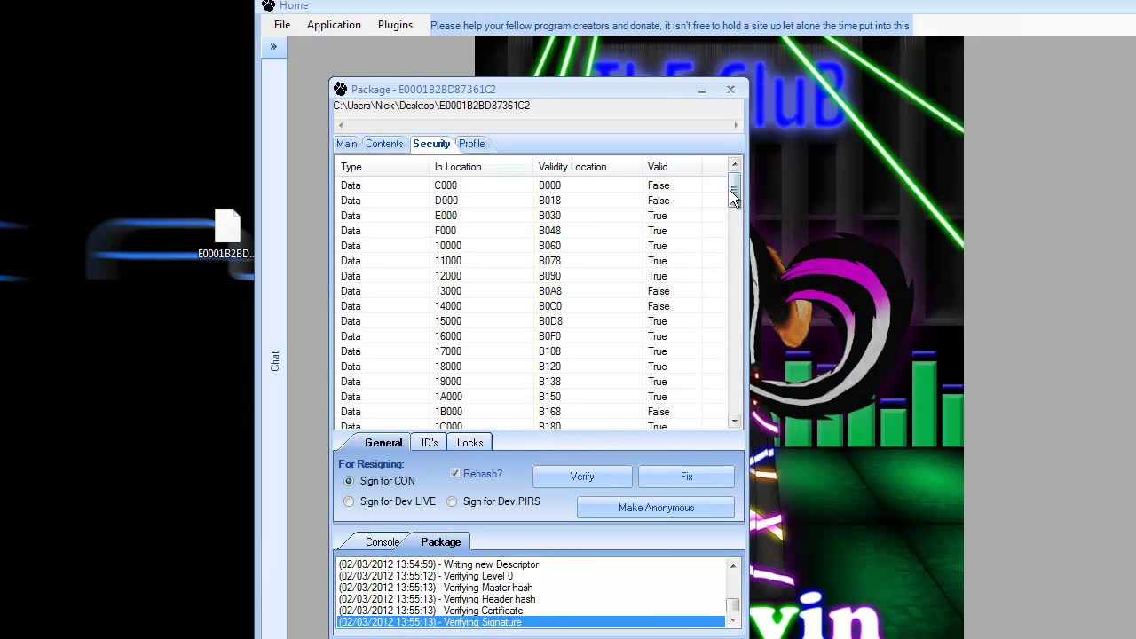
mouse_move(729, 190)
mouse_down()
mouse_move(757, 257)
mouse_move(748, 427)
mouse_move(735, 176)
mouse_up()
click(703, 478)
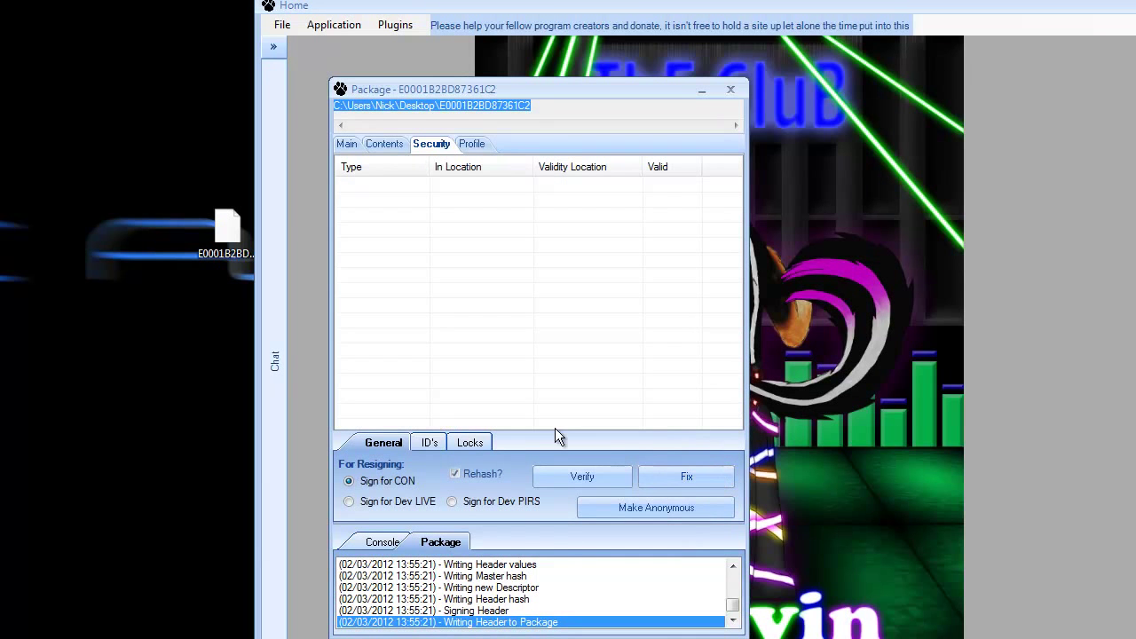
Verify the fixed package again, look over the validity list, and close the package and Le Fluffie.
click(581, 477)
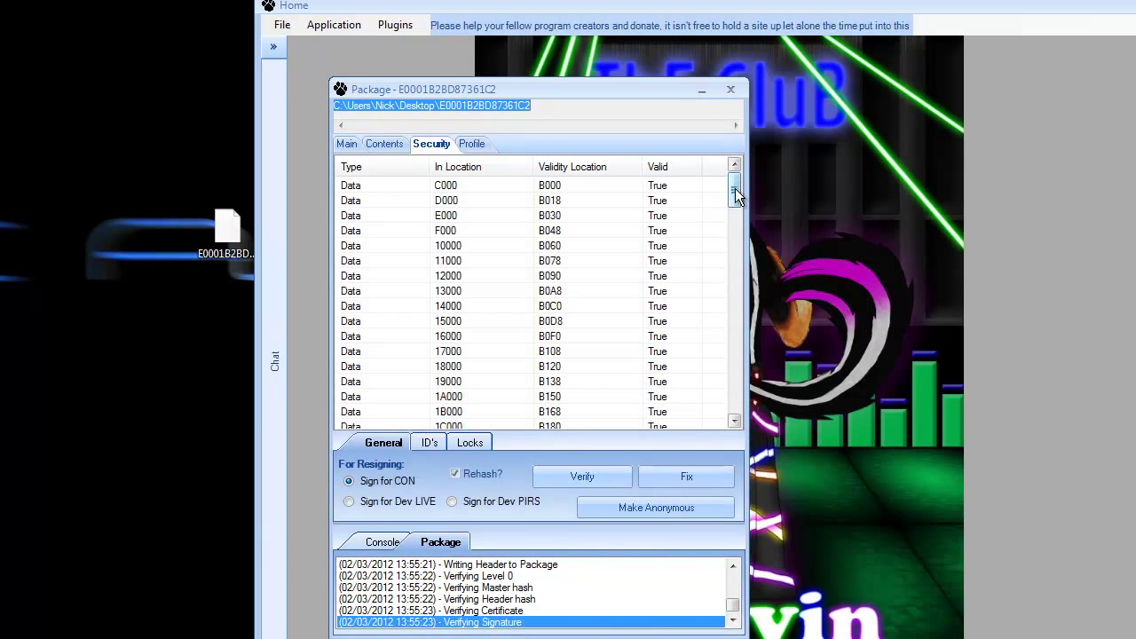
mouse_move(735, 188)
mouse_down()
mouse_move(737, 413)
mouse_move(735, 181)
mouse_up()
click(730, 89)
key(alt+F4)
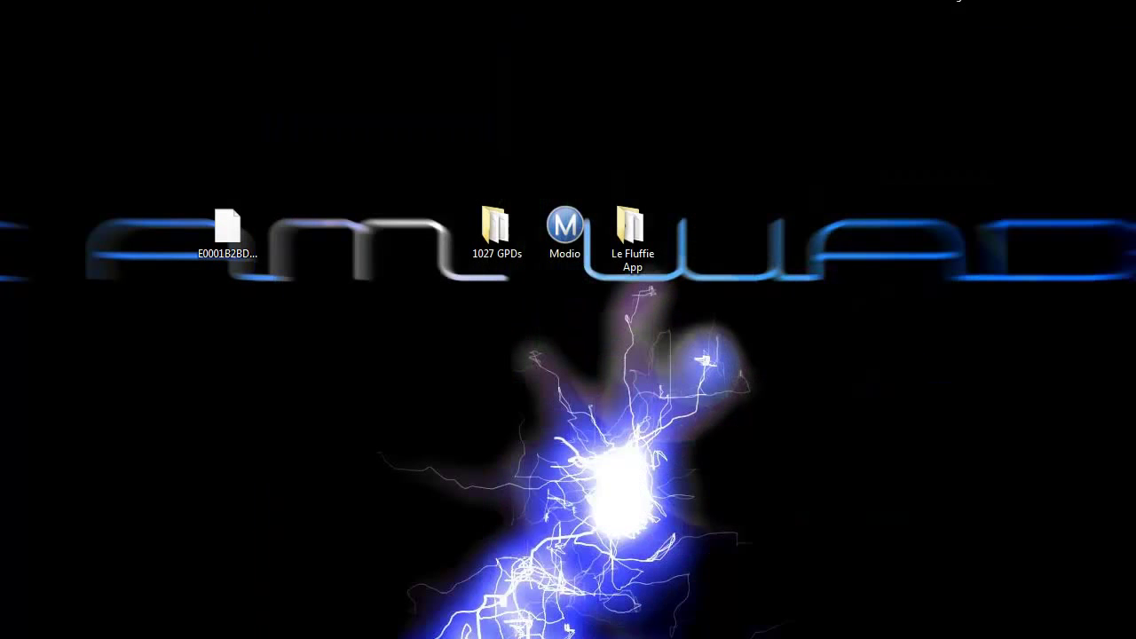
Launch Modio and browse to the Desktop folder to open a save.
click(244, 244)
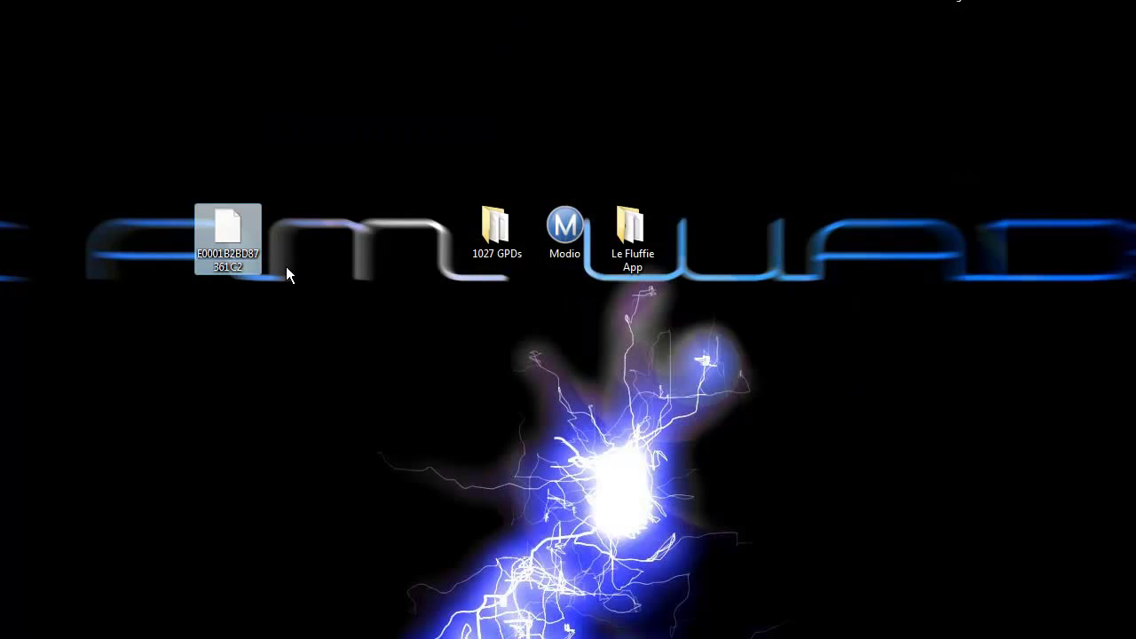
double_click(564, 229)
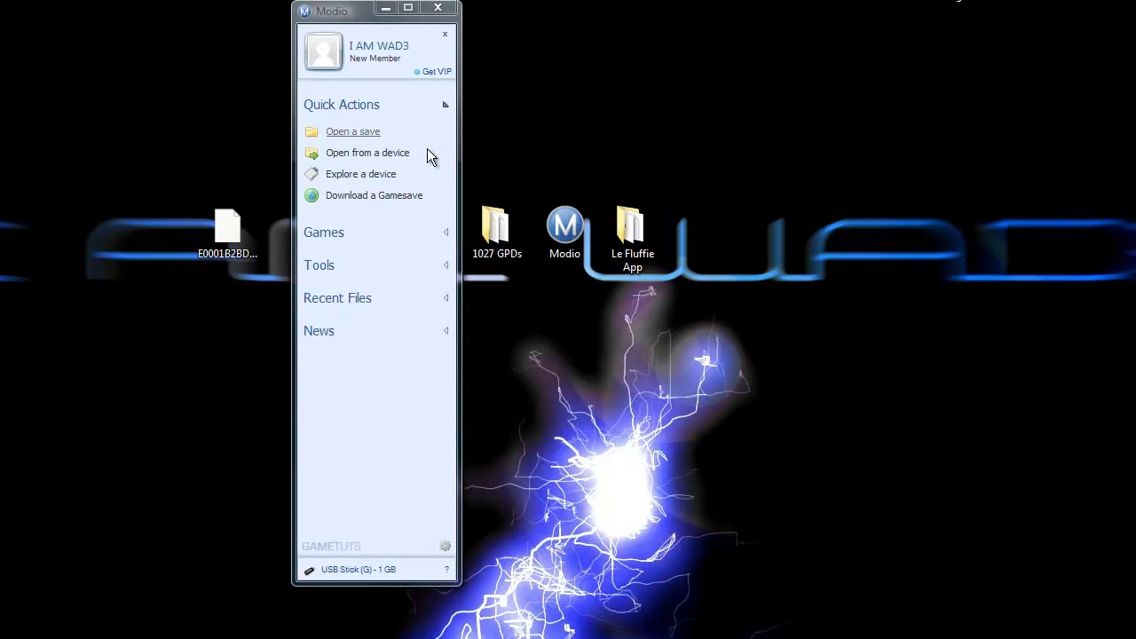
click(391, 62)
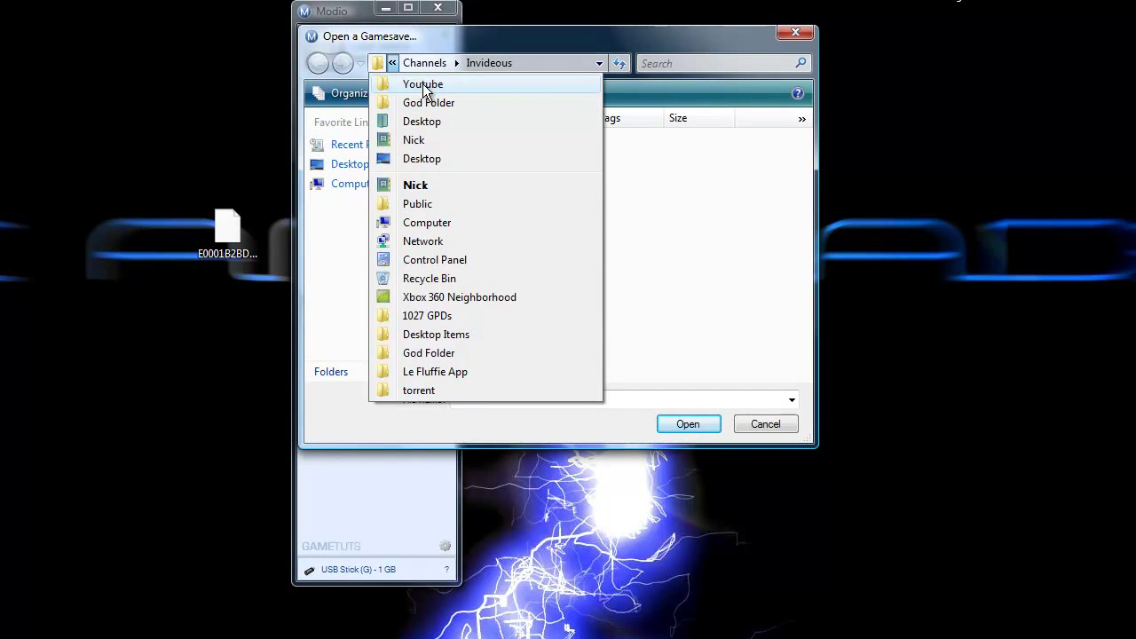
click(422, 121)
drag(806, 197, 803, 286)
double_click(487, 345)
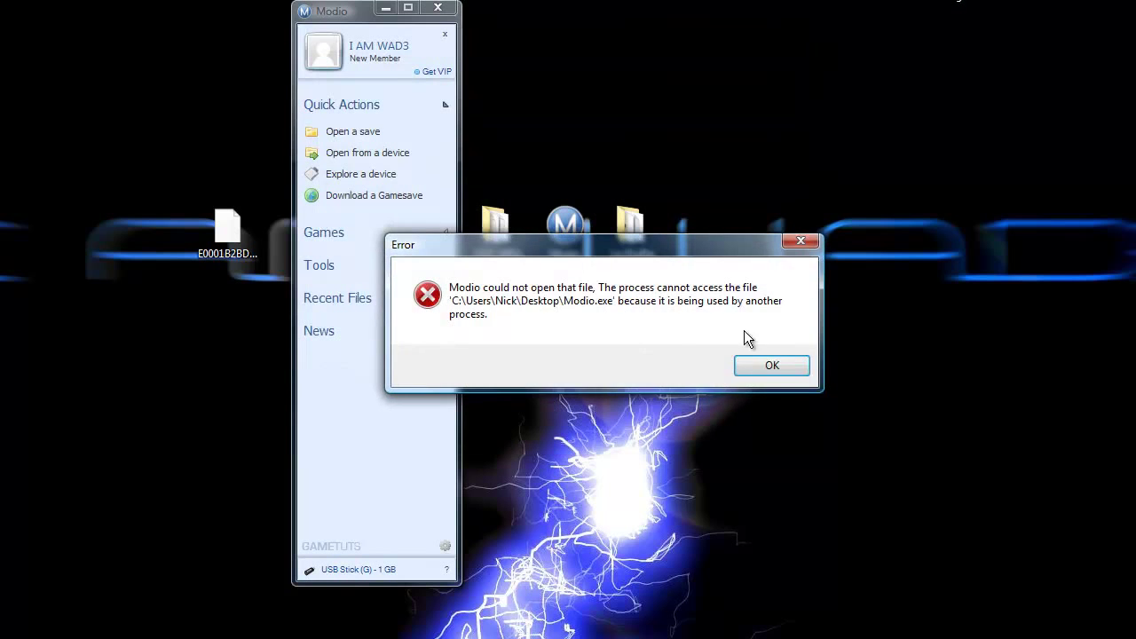
click(785, 365)
Open the modded gamer profile file from the Desktop in Modio, rehash and resign it, and close its window.
click(373, 132)
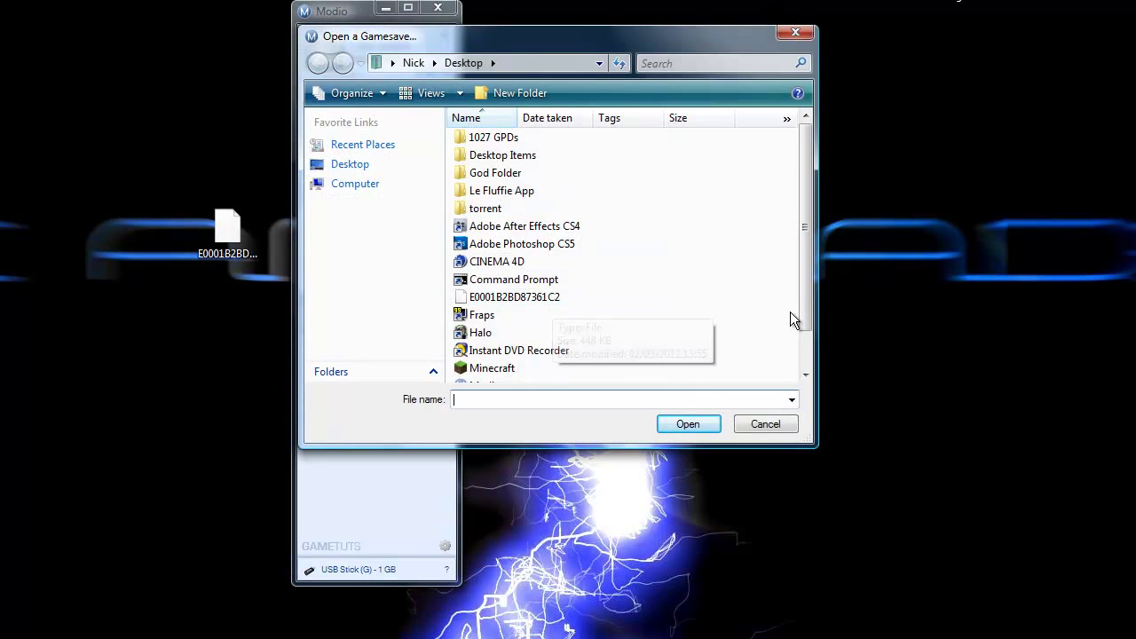
drag(808, 293, 807, 306)
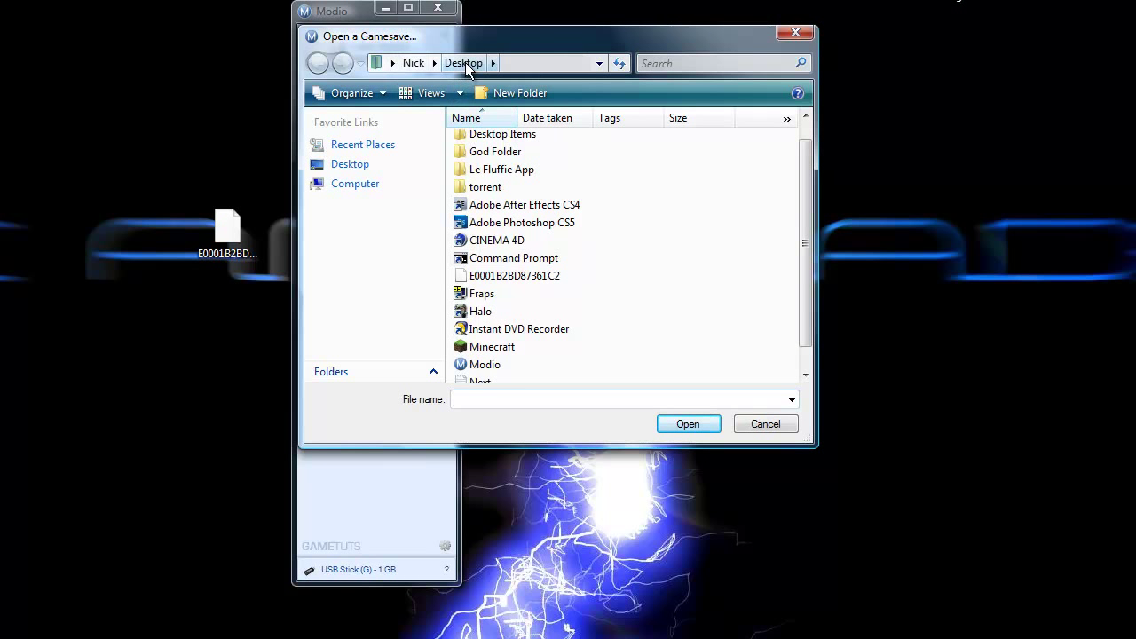
click(512, 278)
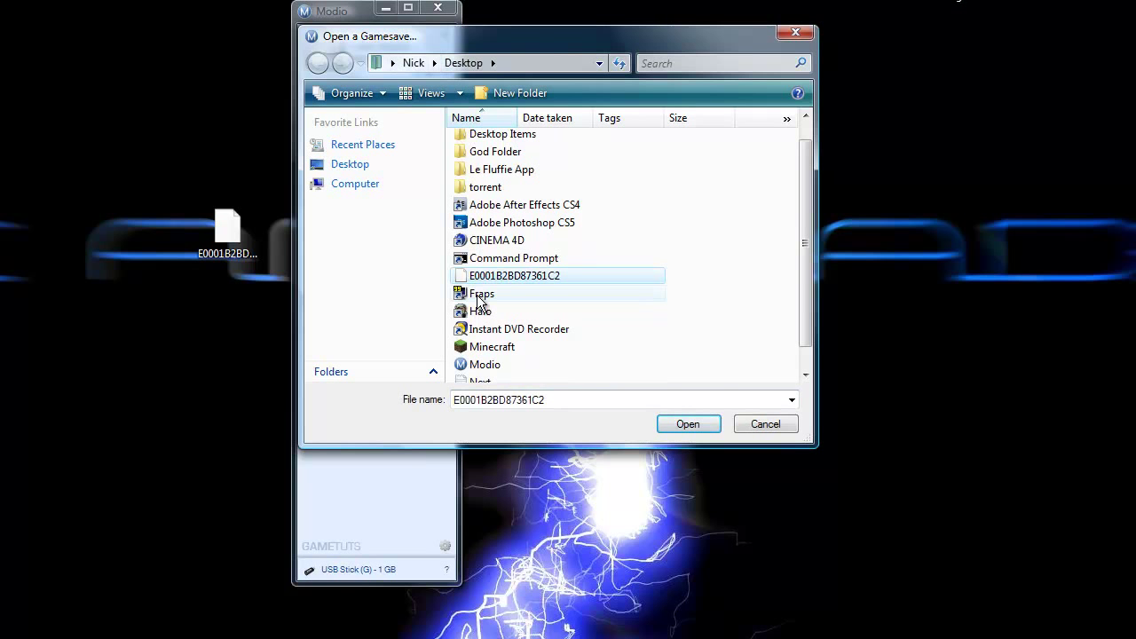
double_click(512, 276)
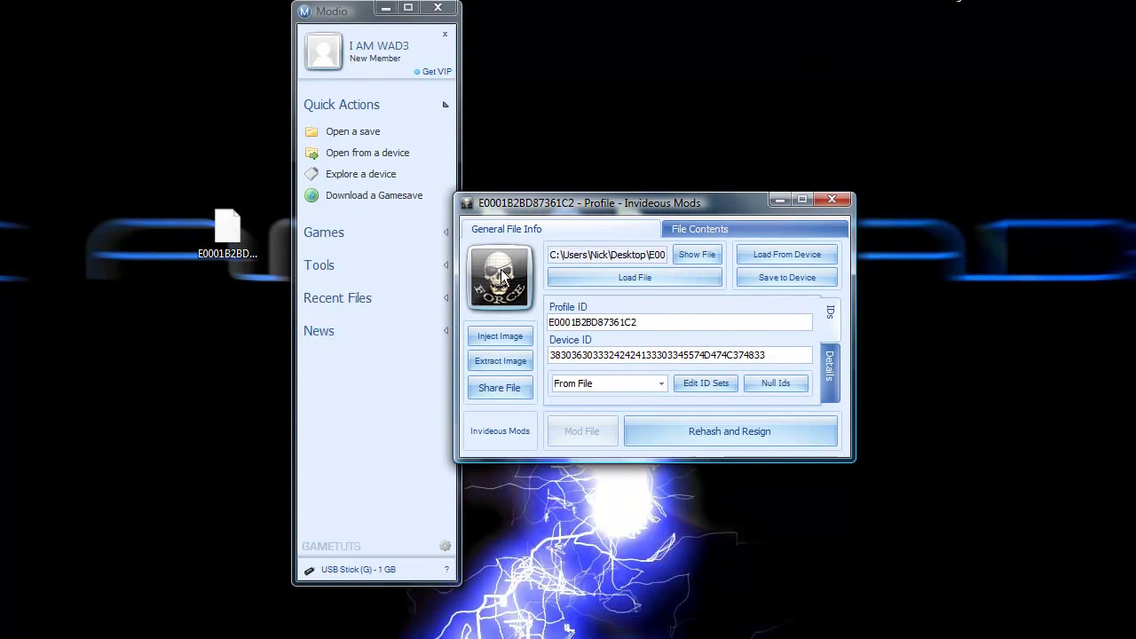
click(711, 439)
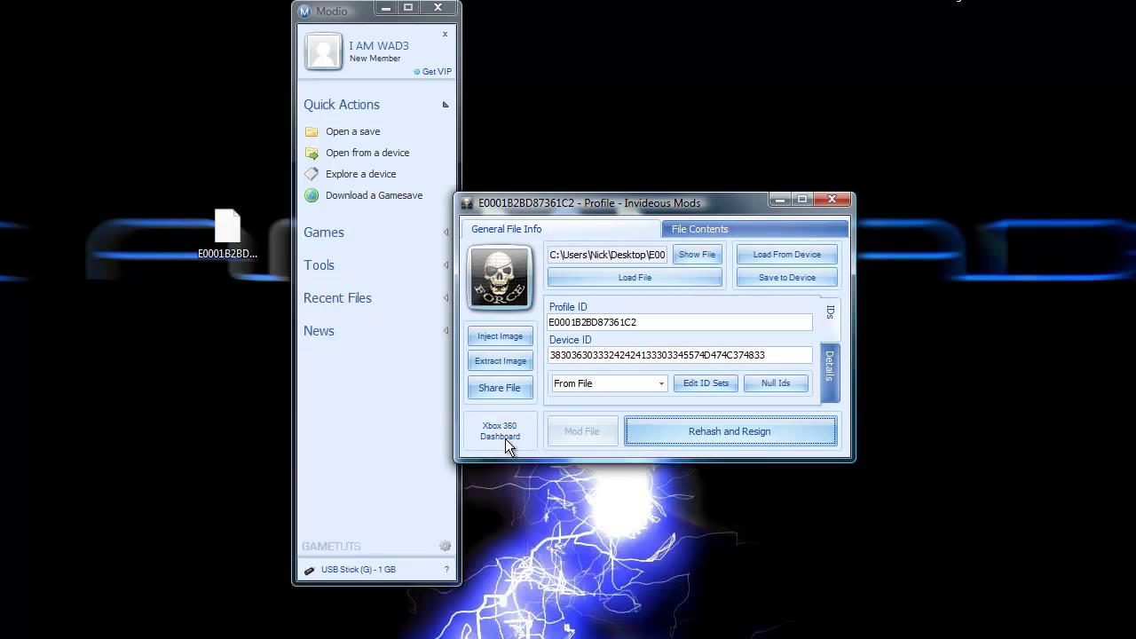
click(824, 200)
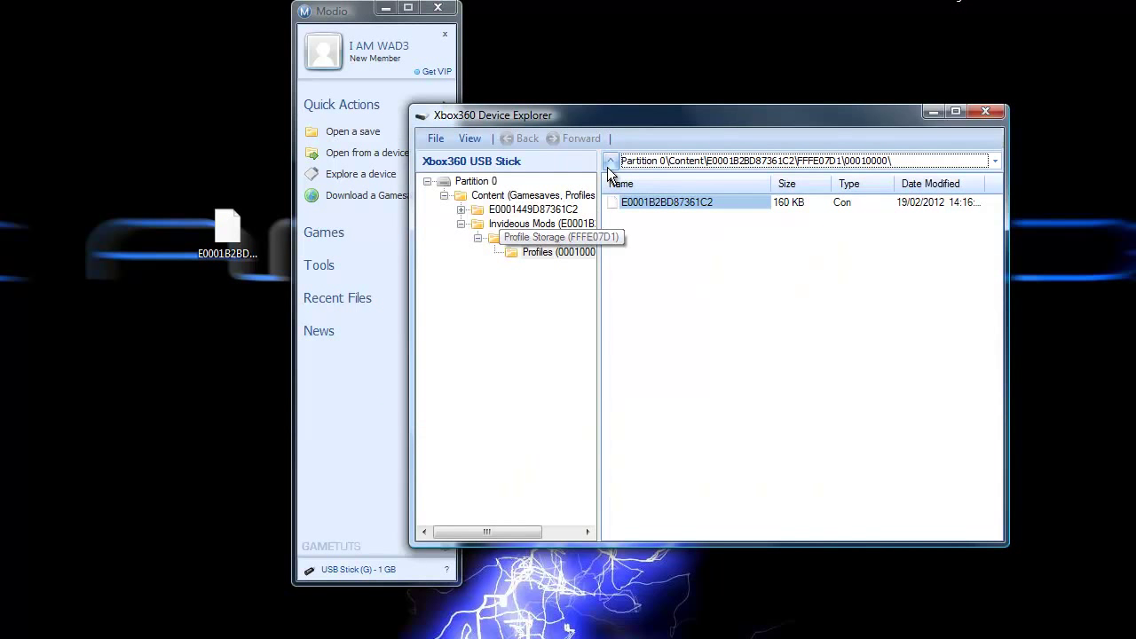
Copy the modded profile from the Desktop into the USB stick's Profiles folder, overwriting the existing file, and close the device explorer.
drag(605, 117, 611, 83)
drag(238, 222, 803, 301)
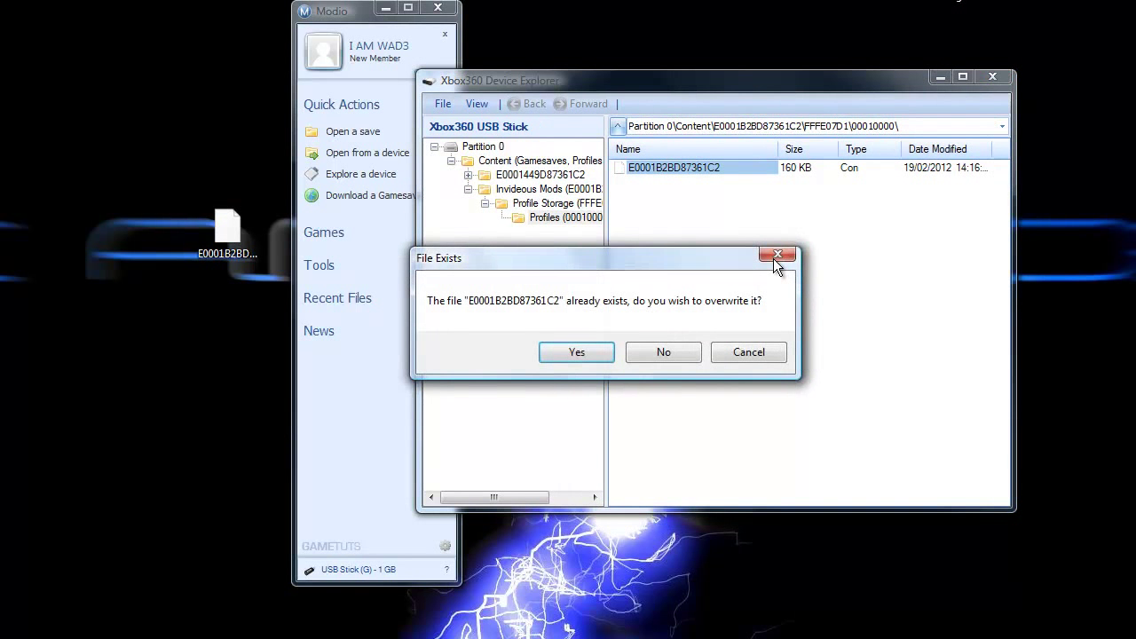
click(577, 352)
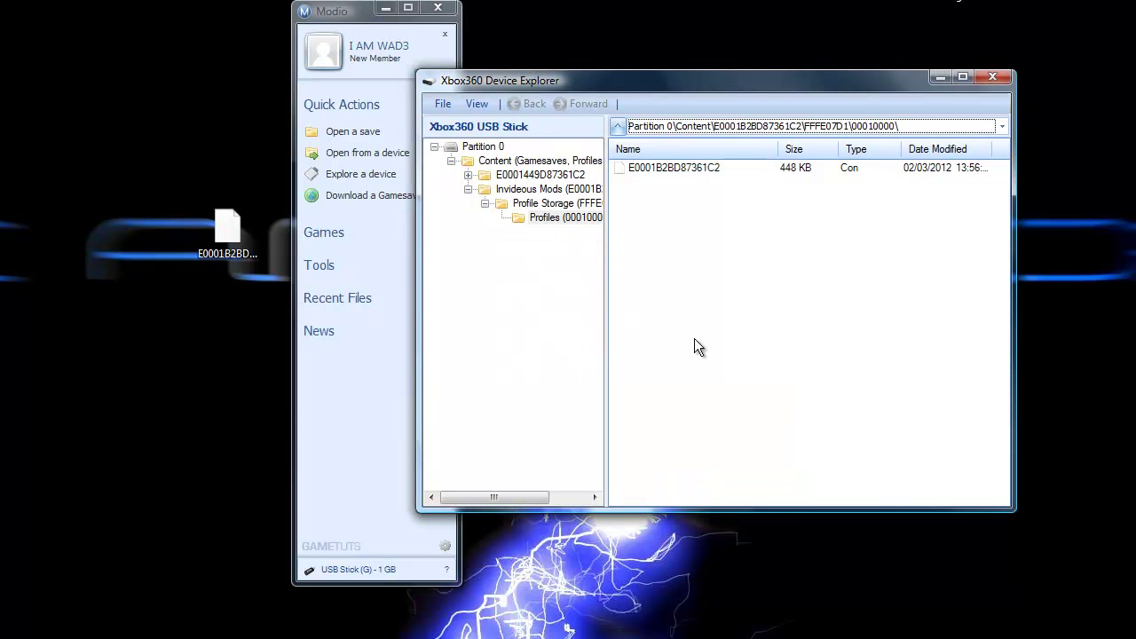
click(996, 80)
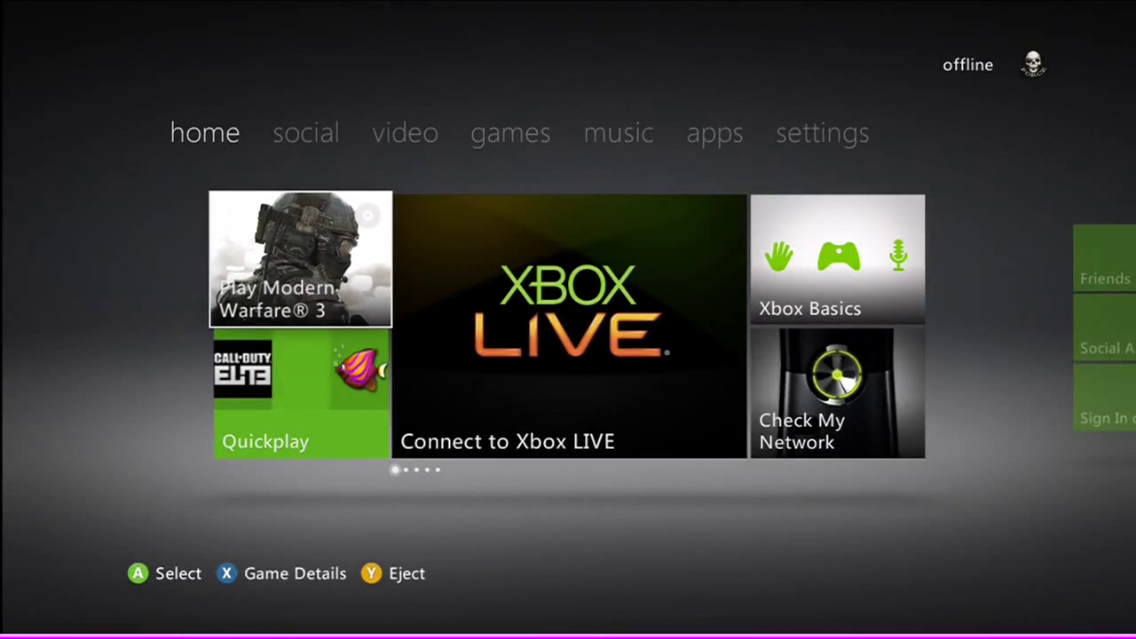
Switch to the Xbox 360 dashboard and open Storage in the System settings.
key(Right)
key(Right)
key(Right)
key(Right)
key(Right)
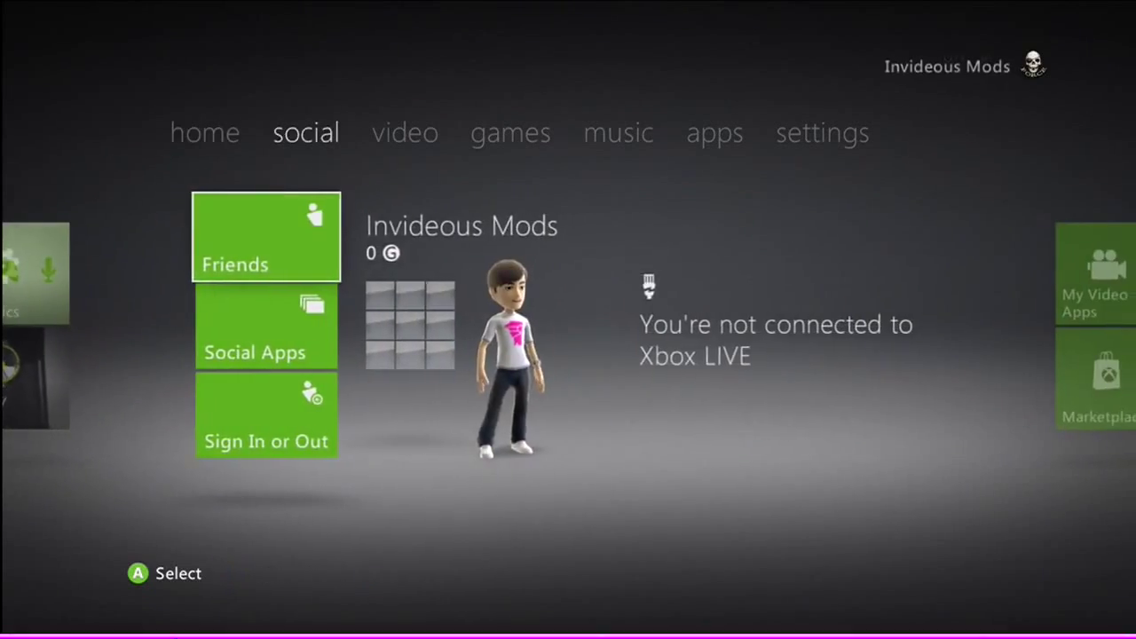
key(Right)
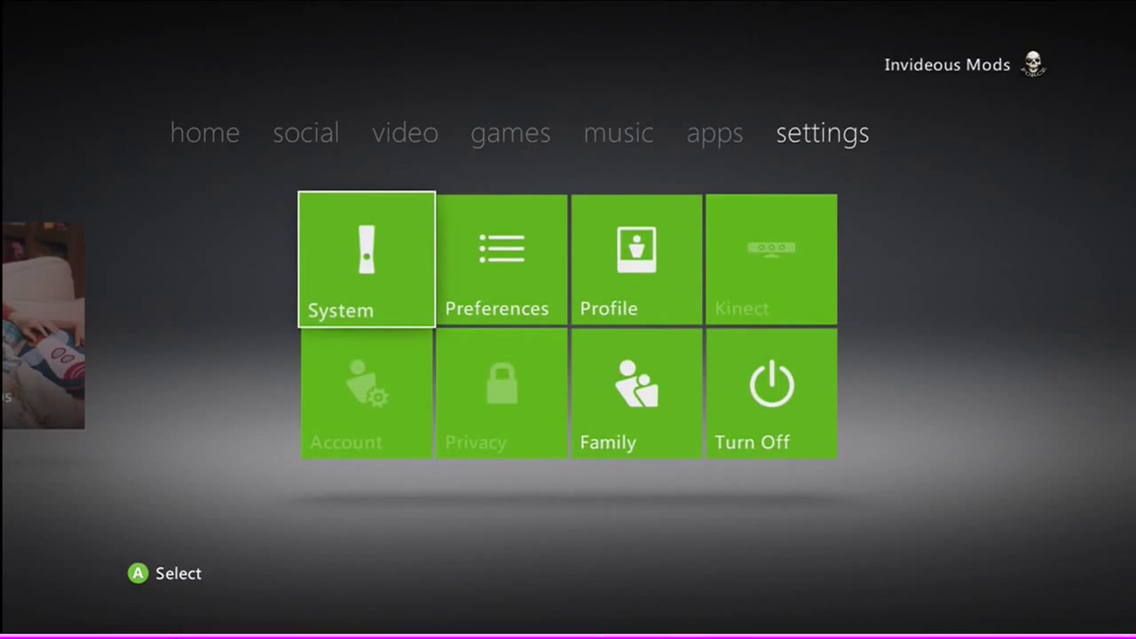
key(Return)
key(Down)
key(Down)
key(Return)
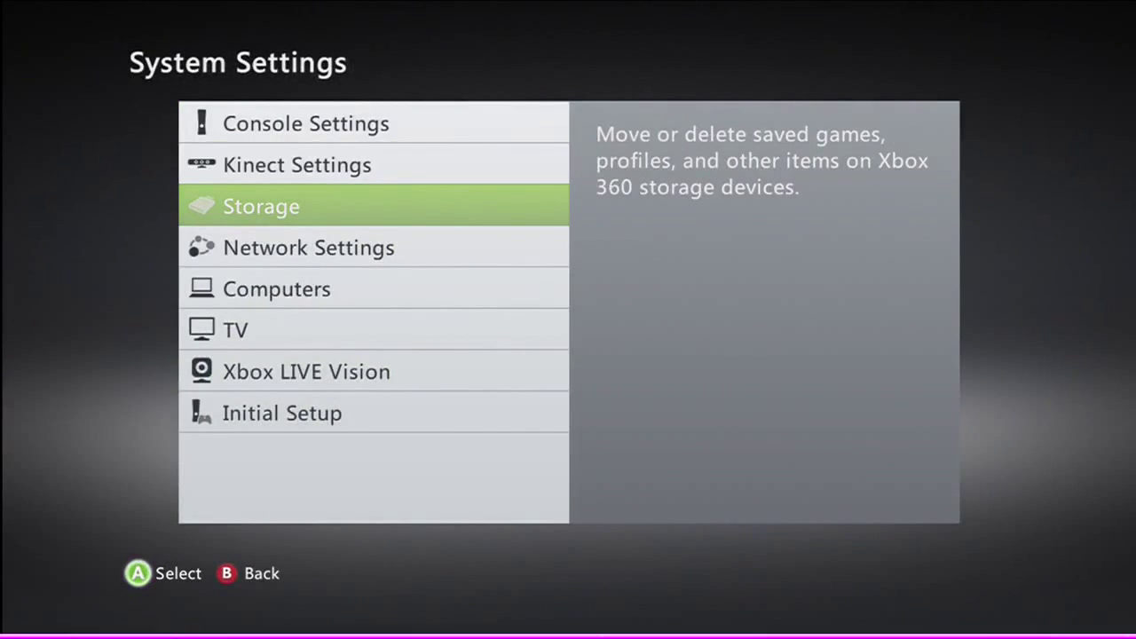
Show the gamer profiles stored on the memory unit.
key(Down)
key(Down)
key(Return)
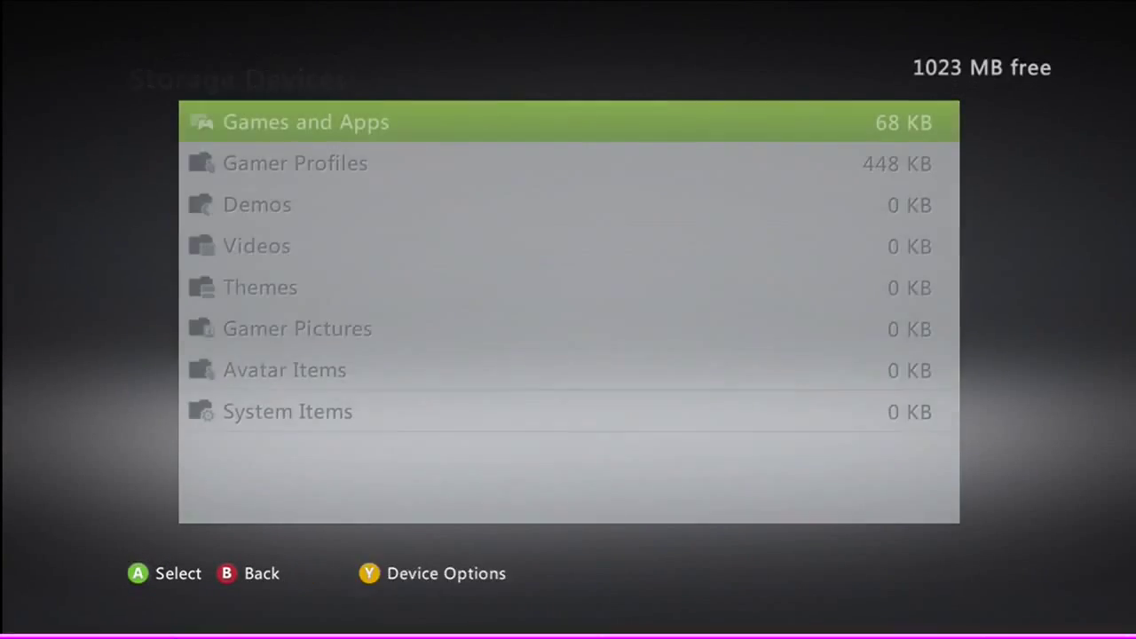
key(Down)
key(Return)
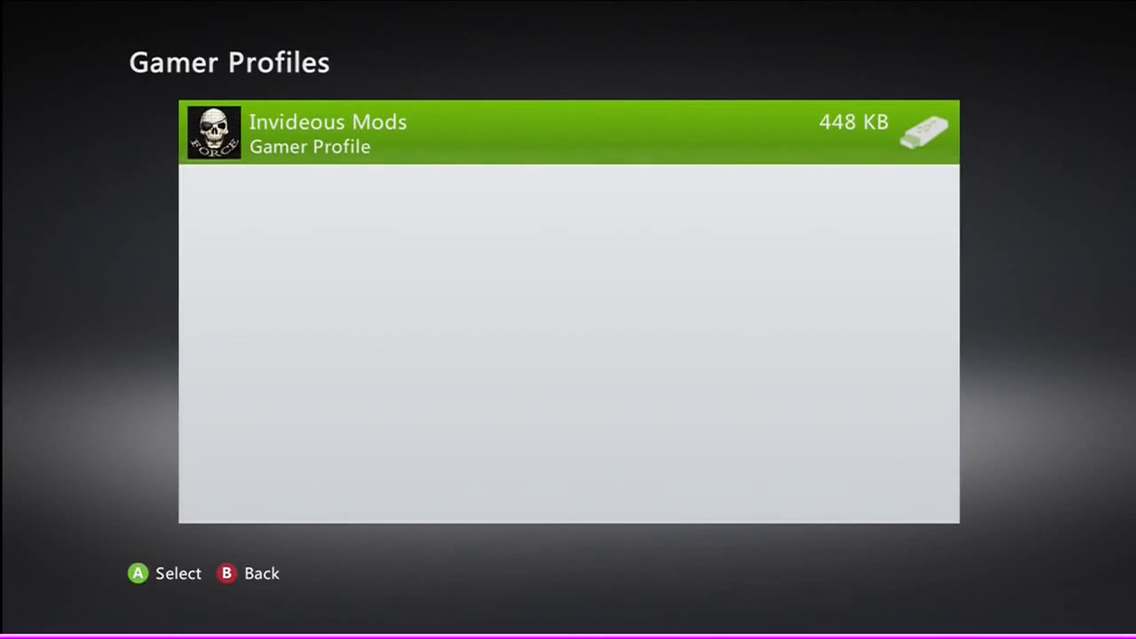
Move the modded gamer profile from the memory unit to the first listed storage device, agreeing to sign it out.
key(Return)
key(Down)
key(Up)
key(Return)
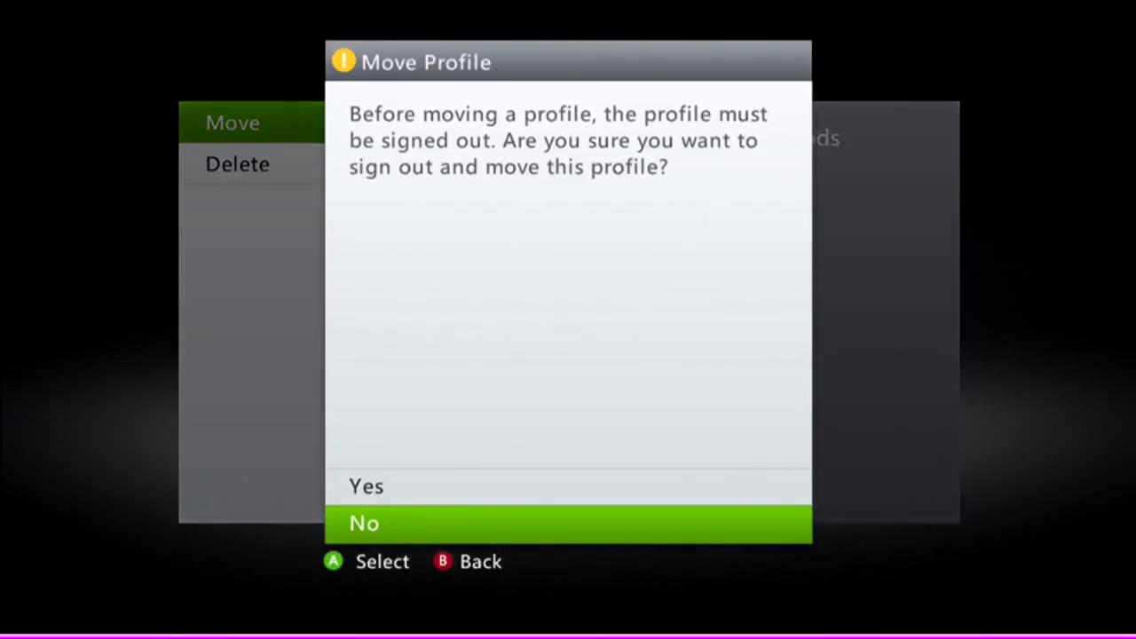
key(Up)
key(Return)
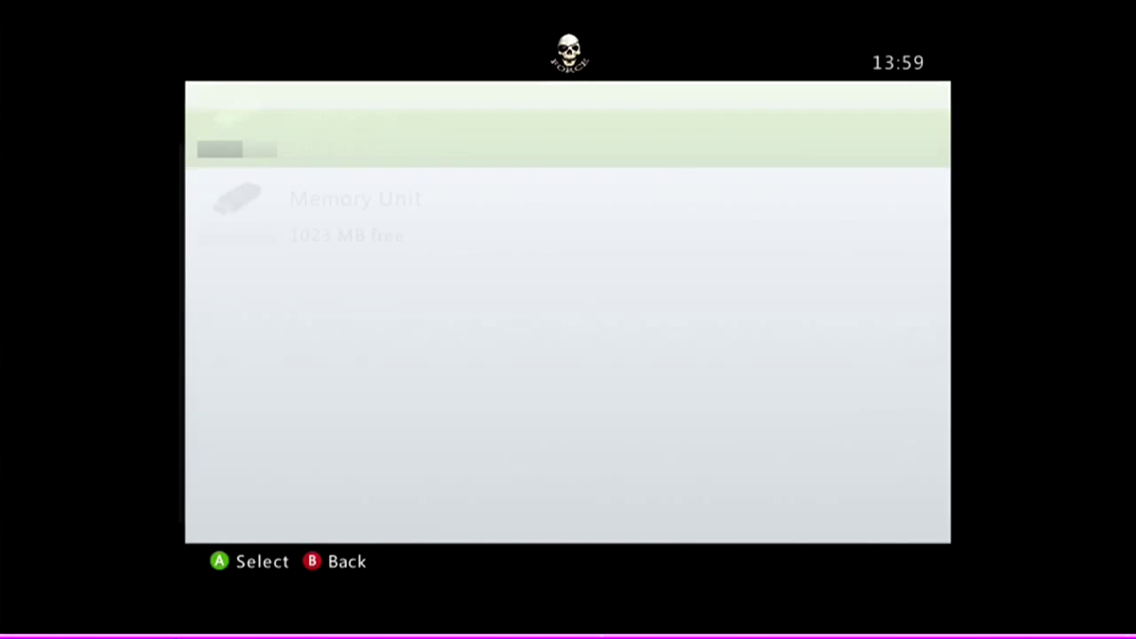
key(Return)
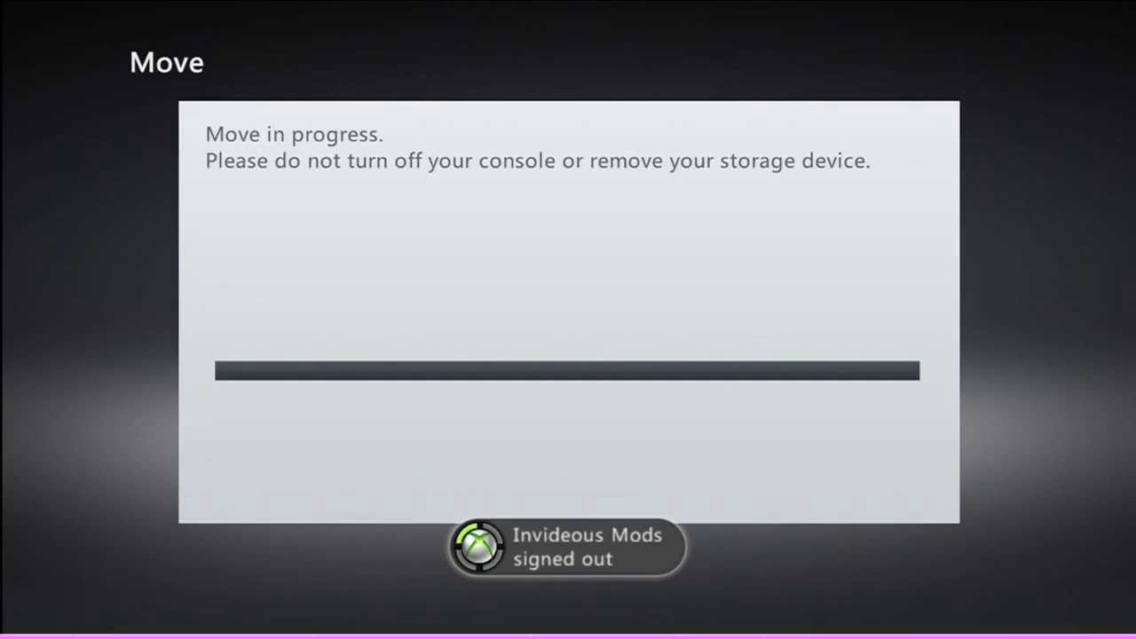
Leave the system settings and go to the dashboard's social page to check the profile's gamerscore.
key(Escape)
key(Escape)
key(Escape)
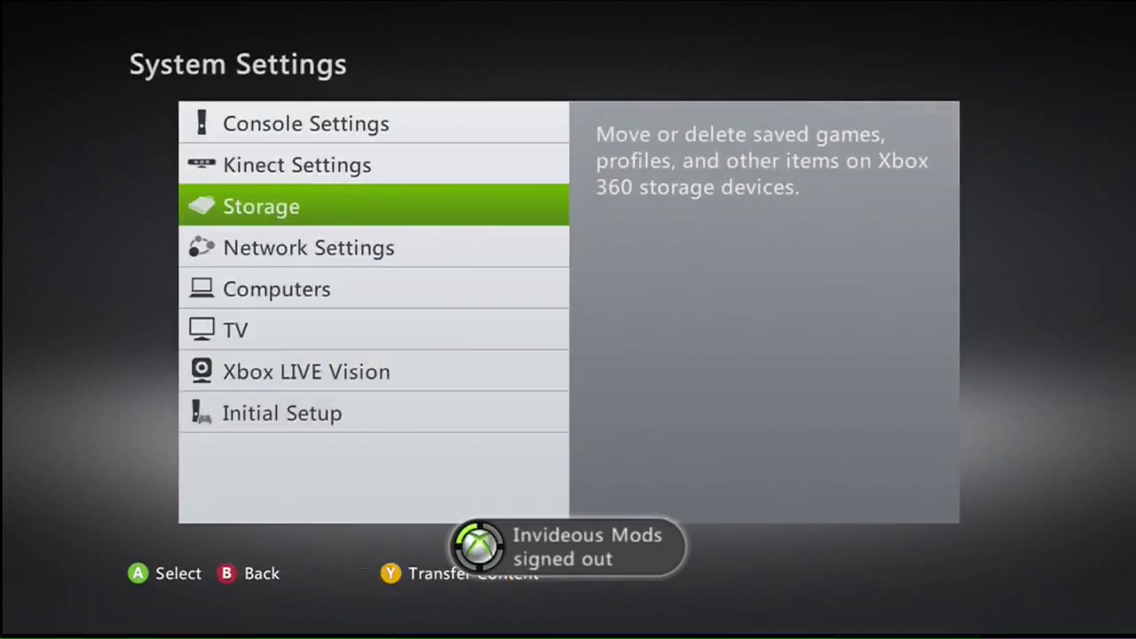
key(Escape)
key(Left)
key(Left)
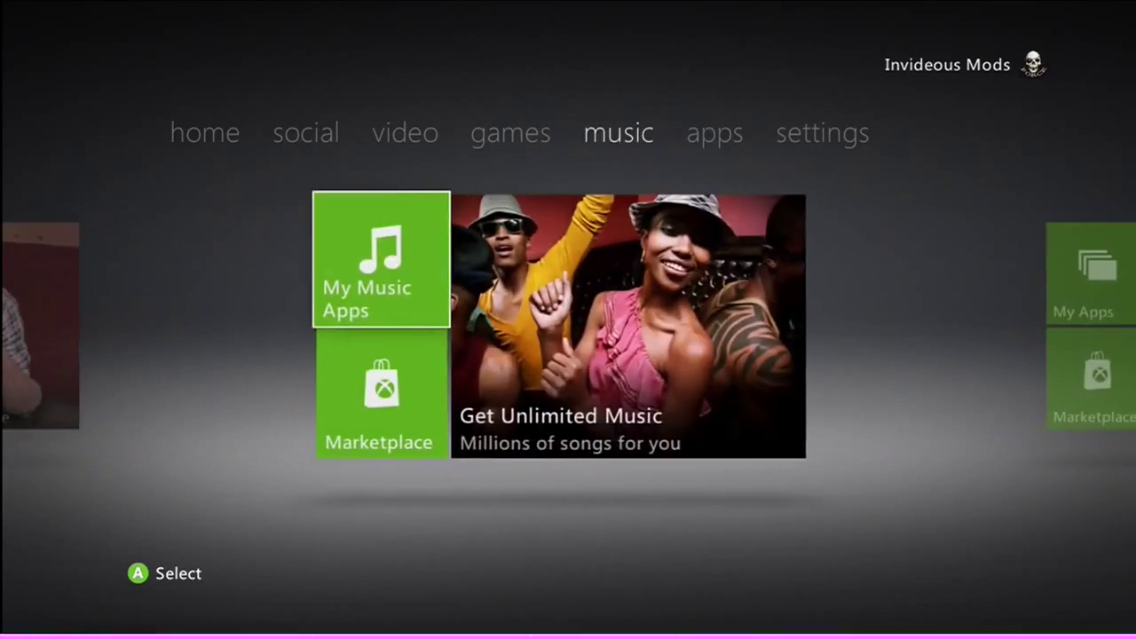
key(Left)
key(Left)
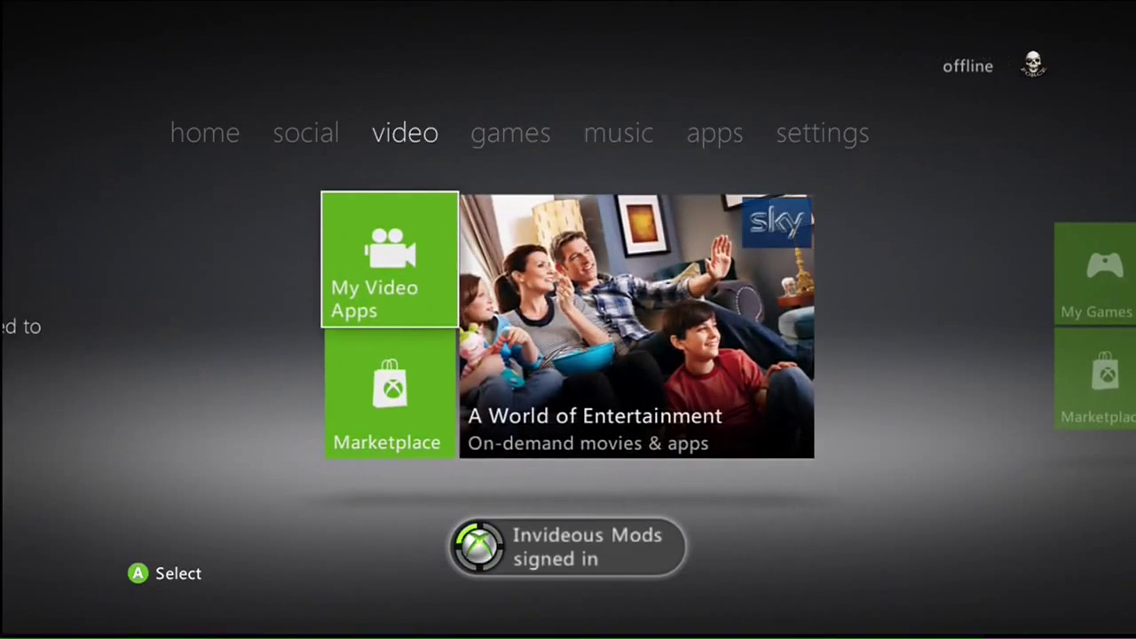
key(Left)
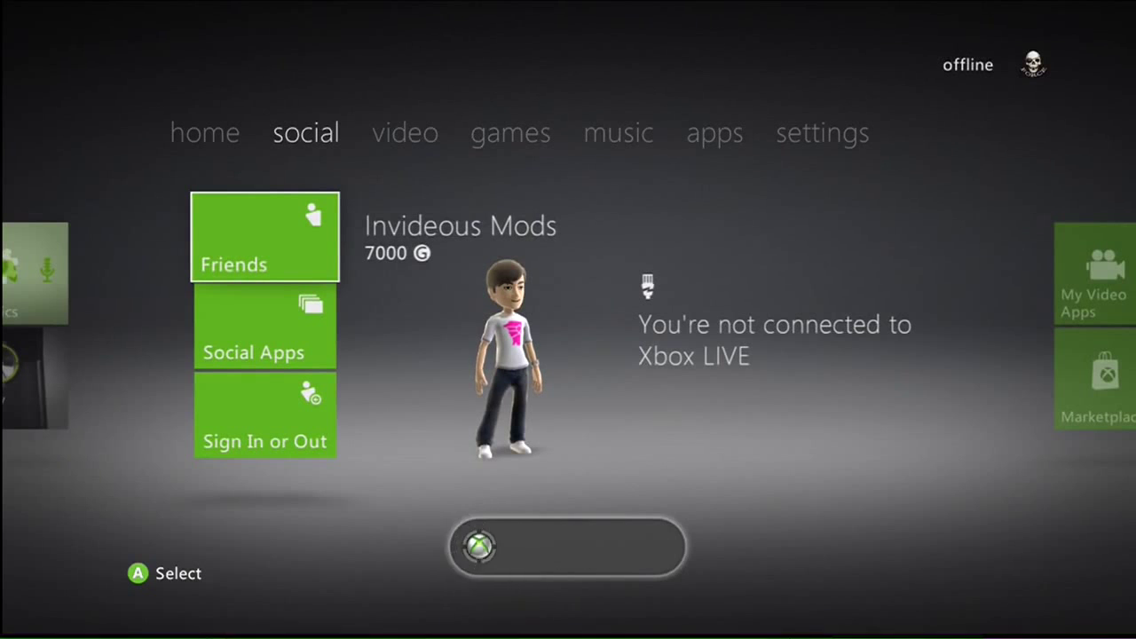
Open the gamer profile from the social page and show its achievements.
key(Right)
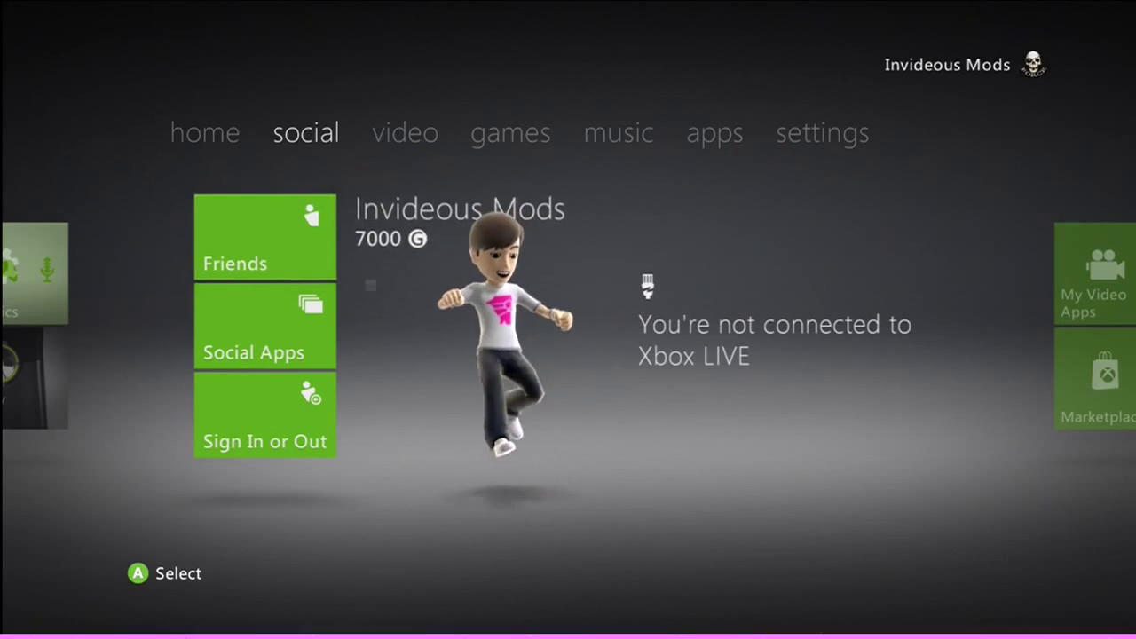
key(Return)
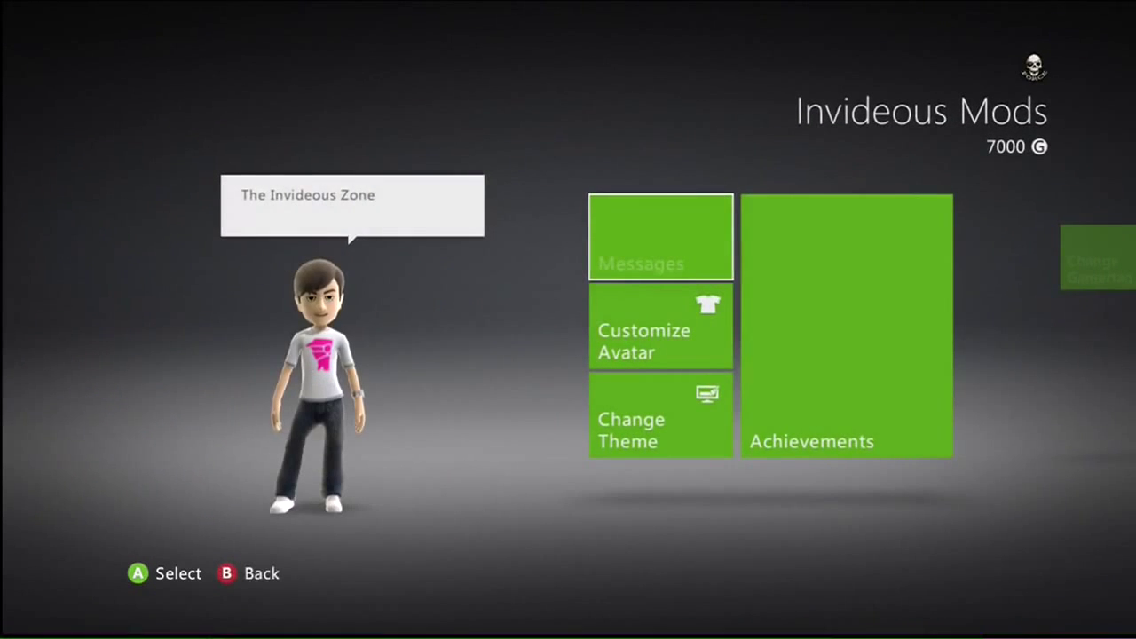
key(Right)
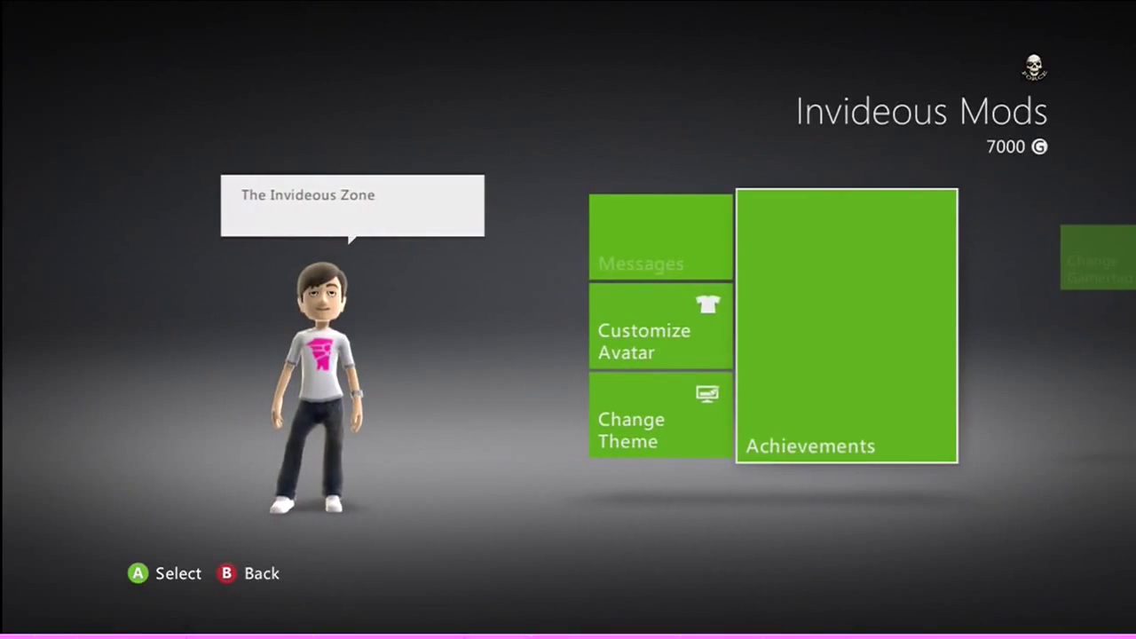
key(Return)
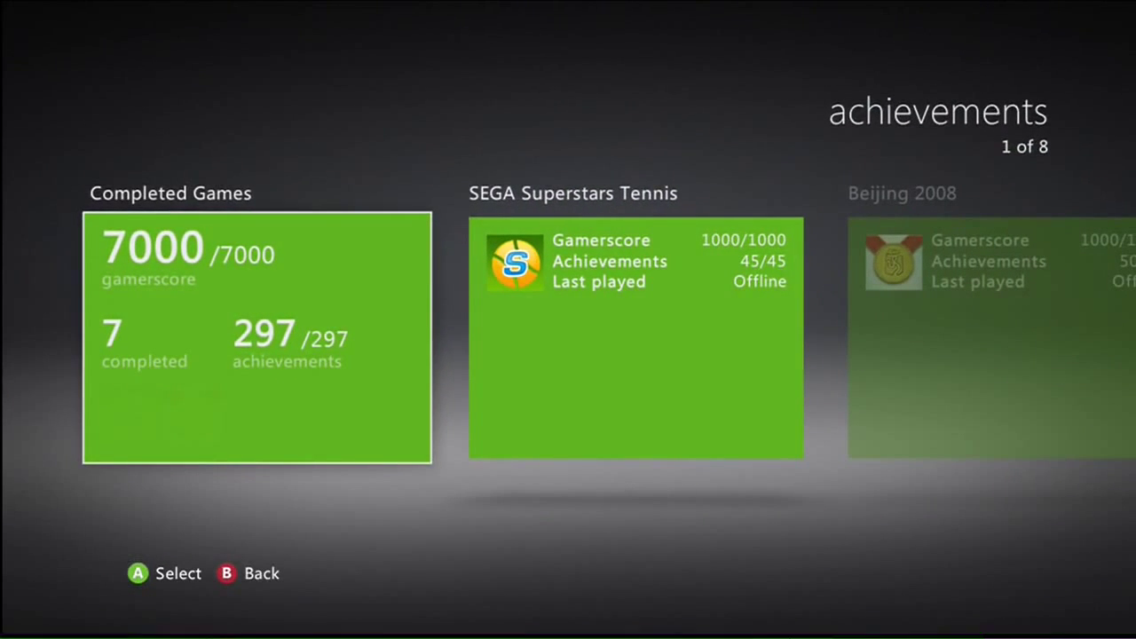
Examine the gamerscore and achievement totals of each completed game, from SEGA Superstars Tennis through Virtua Fighter 5.
key(Right)
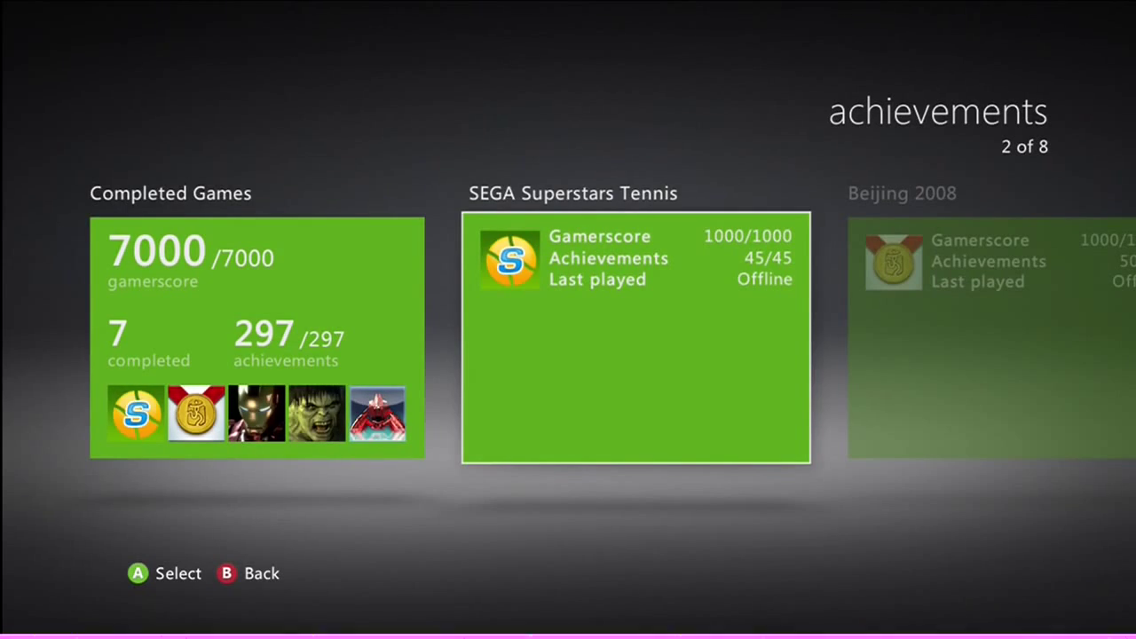
key(Right)
key(Left)
key(Left)
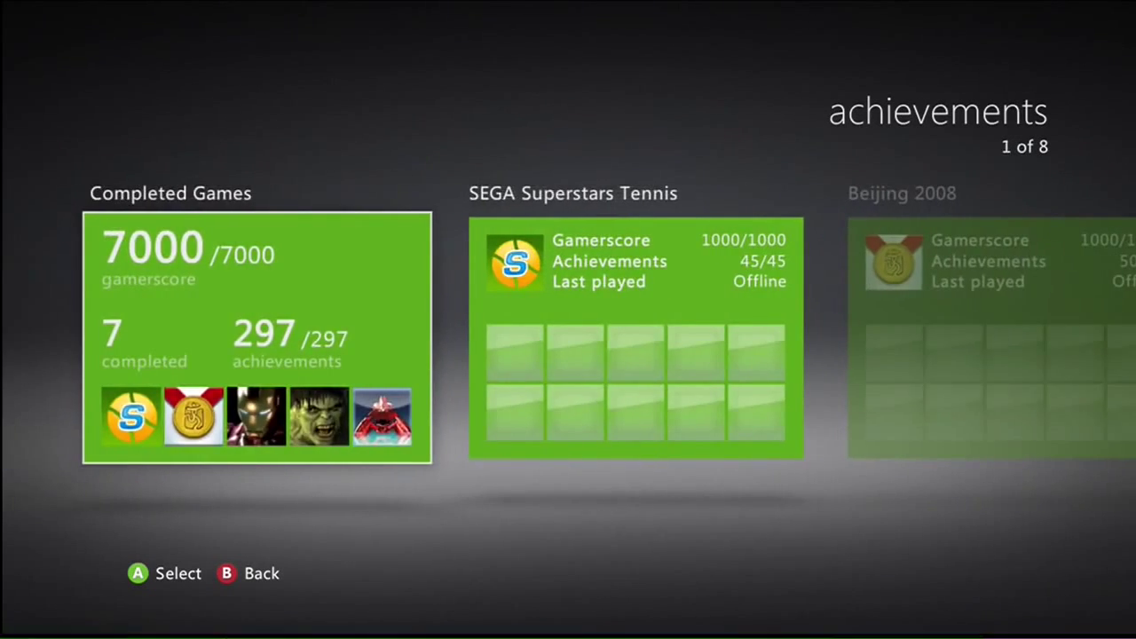
key(Right)
key(Right)
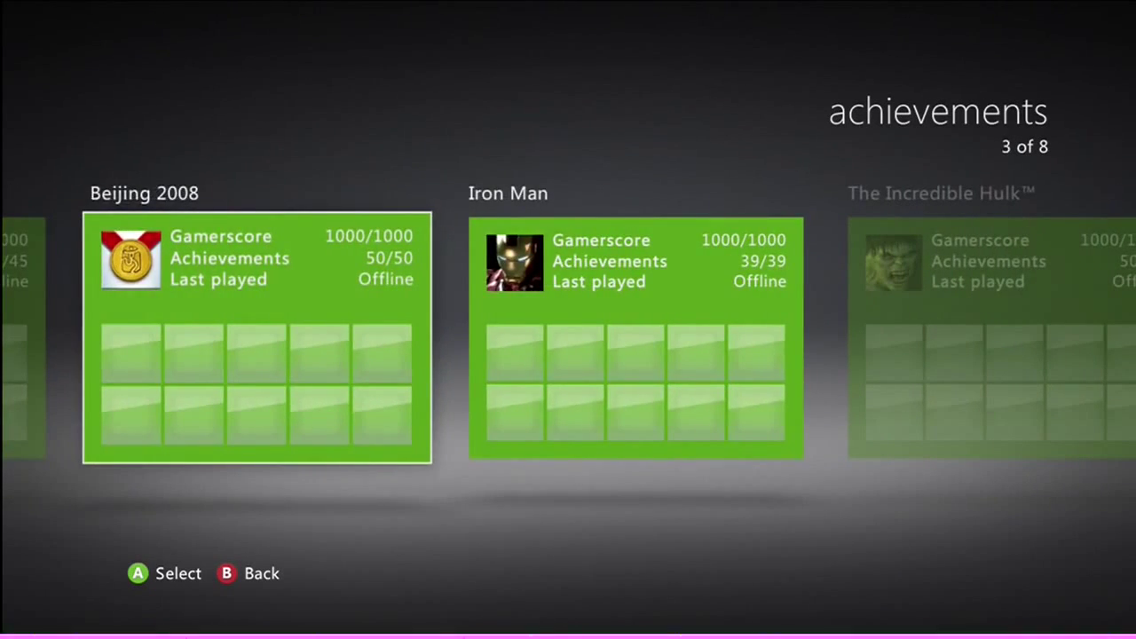
key(Right)
key(Right)
key(Right)
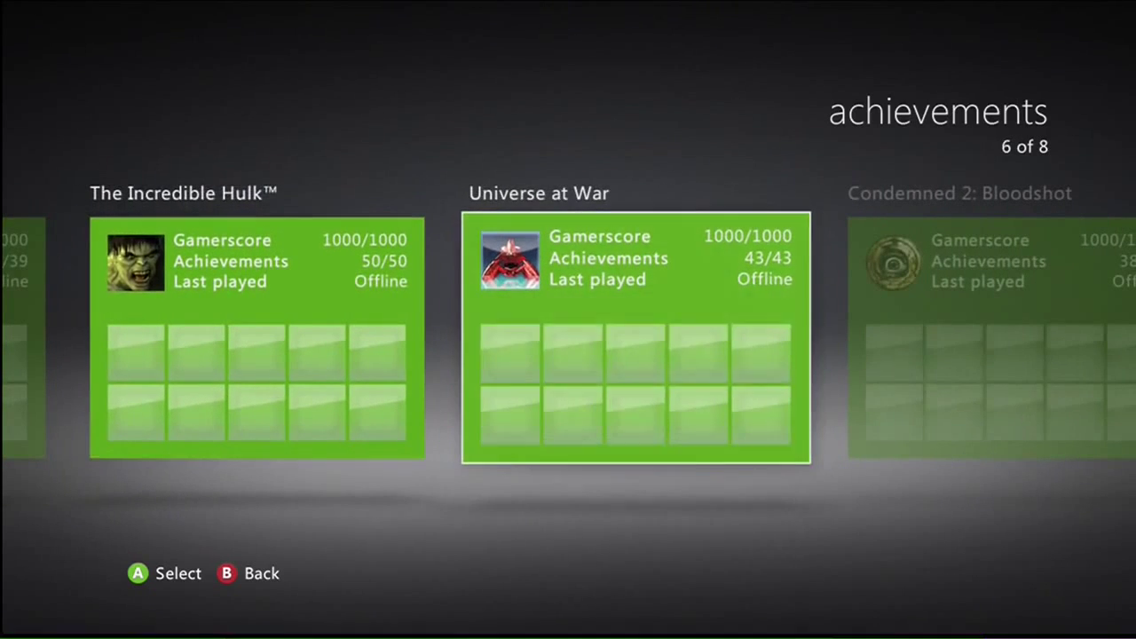
key(Right)
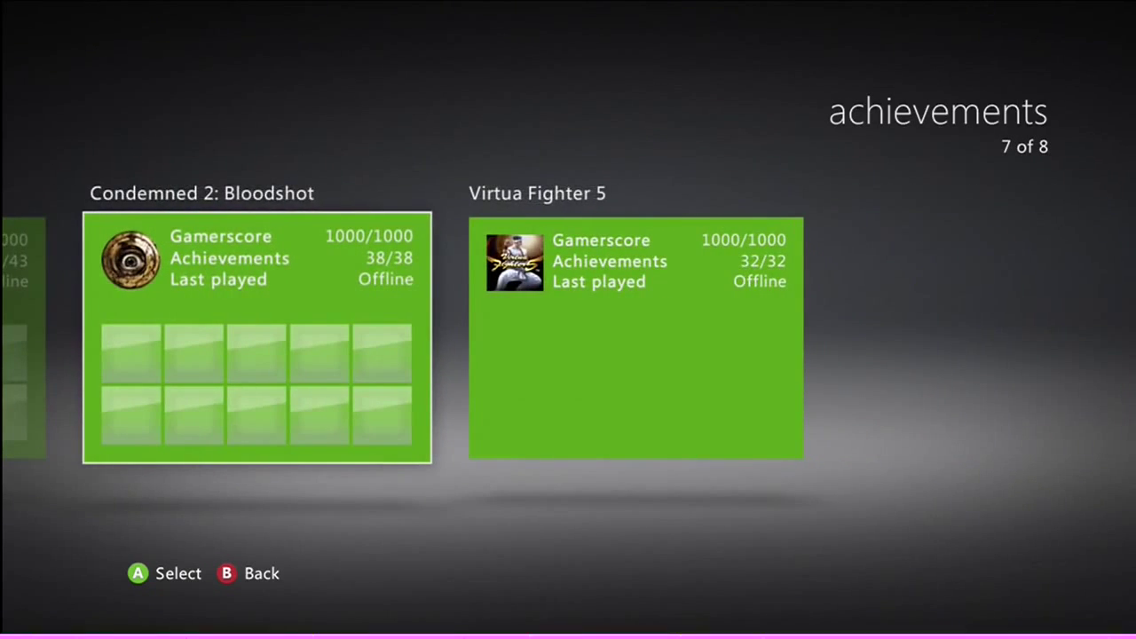
key(Right)
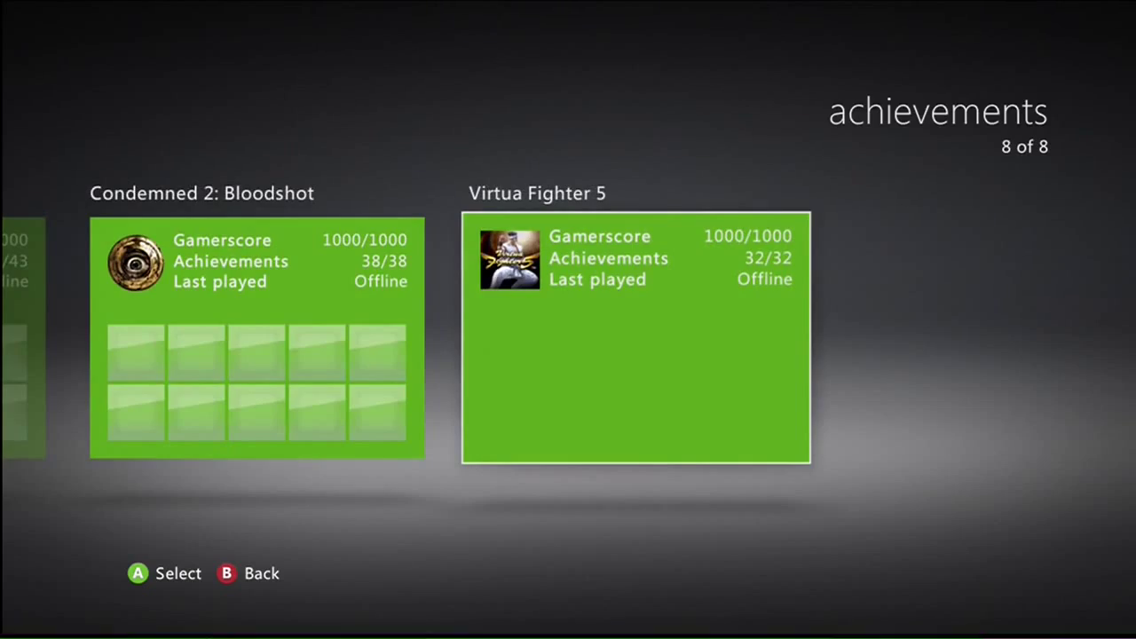
Browse back through the completed games' achievement cards and review the overall Completed Games summary.
key(Left)
key(Left)
key(Left)
key(Left)
key(Left)
key(Left)
key(Left)
key(Right)
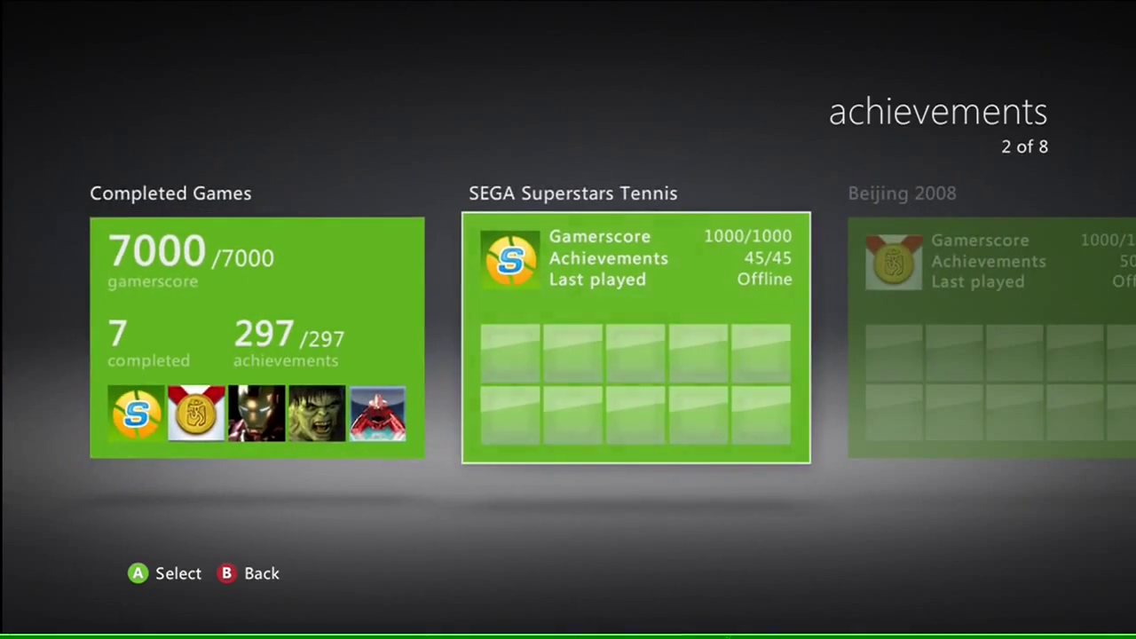
key(Left)
key(Right)
key(Right)
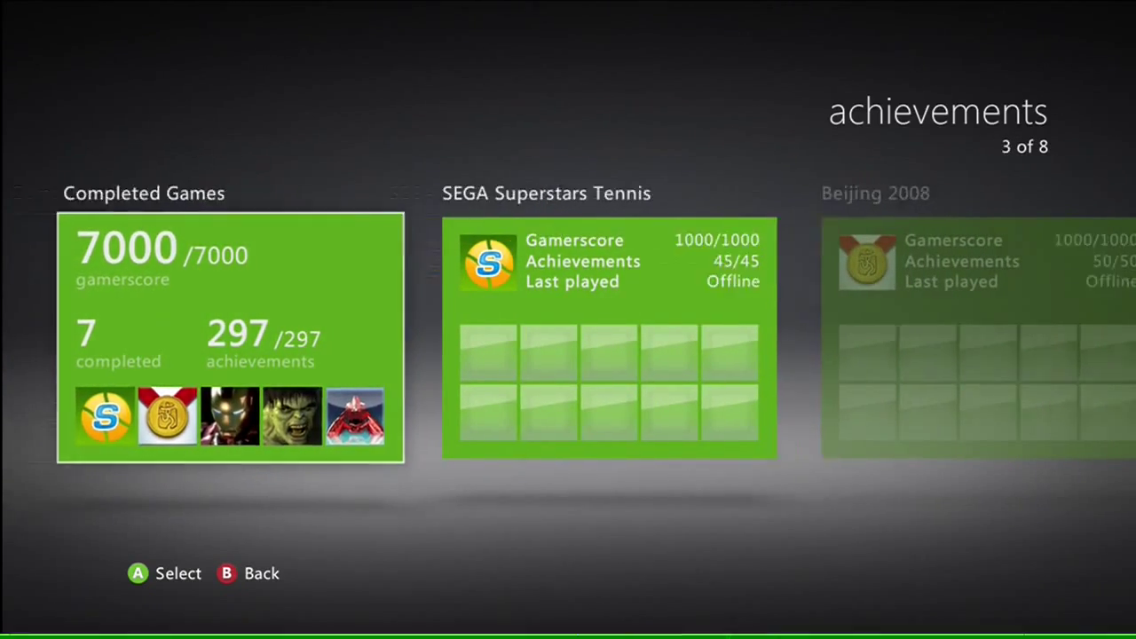
key(Right)
key(Right)
key(Right)
key(Right)
key(Left)
key(Left)
key(Left)
key(Left)
key(Left)
key(Left)
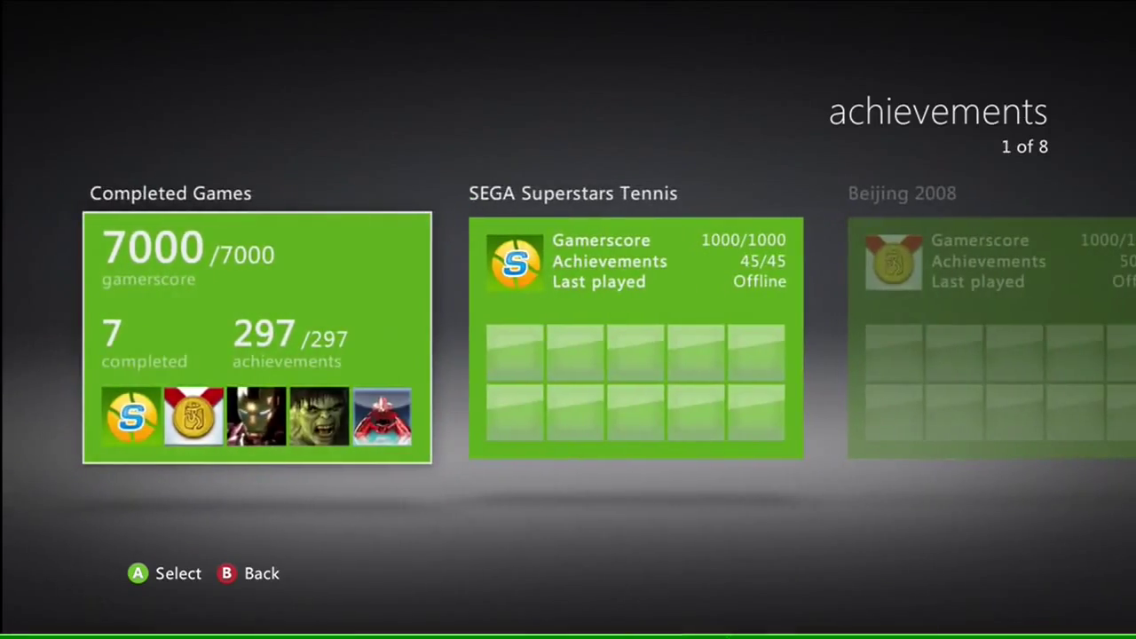
Leave the achievements and the gamer profile, and return to the dashboard's home page.
key(Escape)
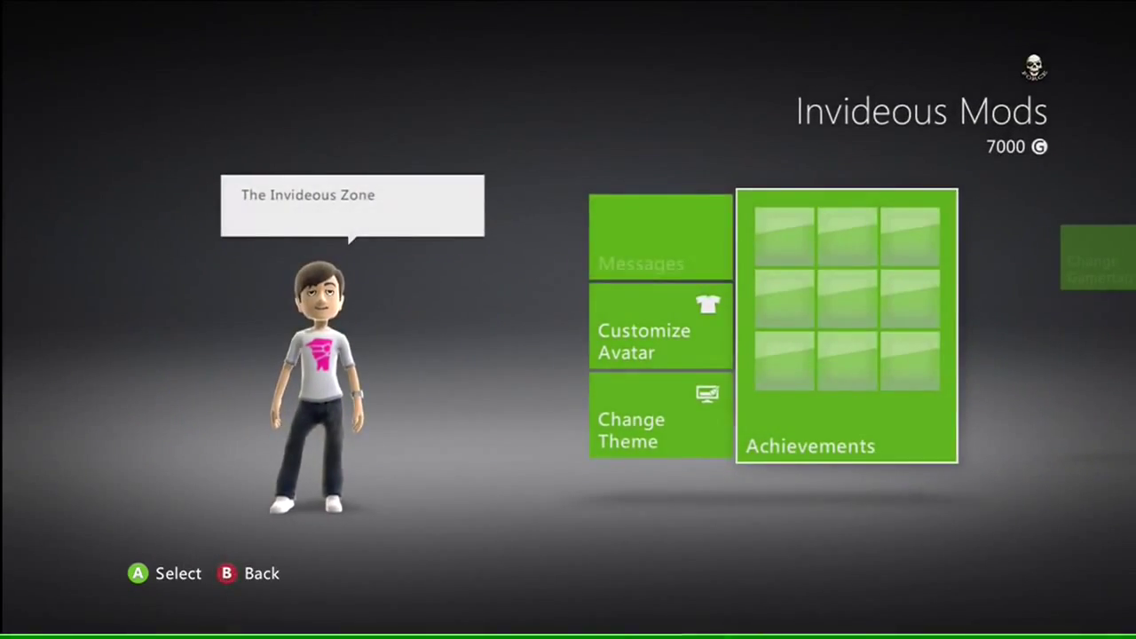
key(Escape)
key(Left)
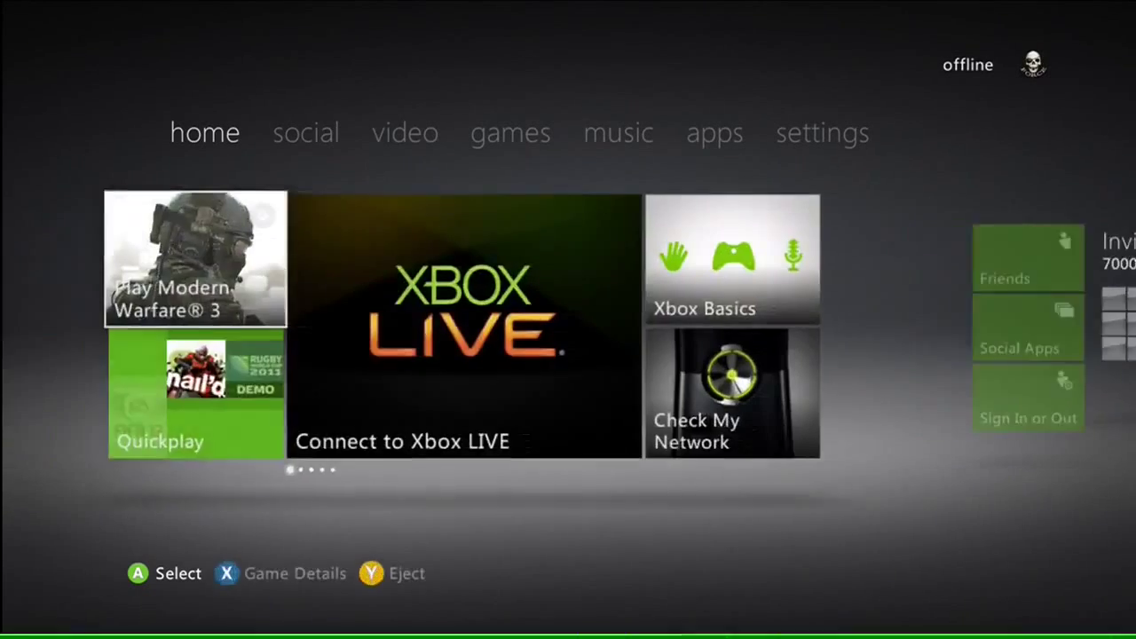
key(Right)
key(Right)
key(Right)
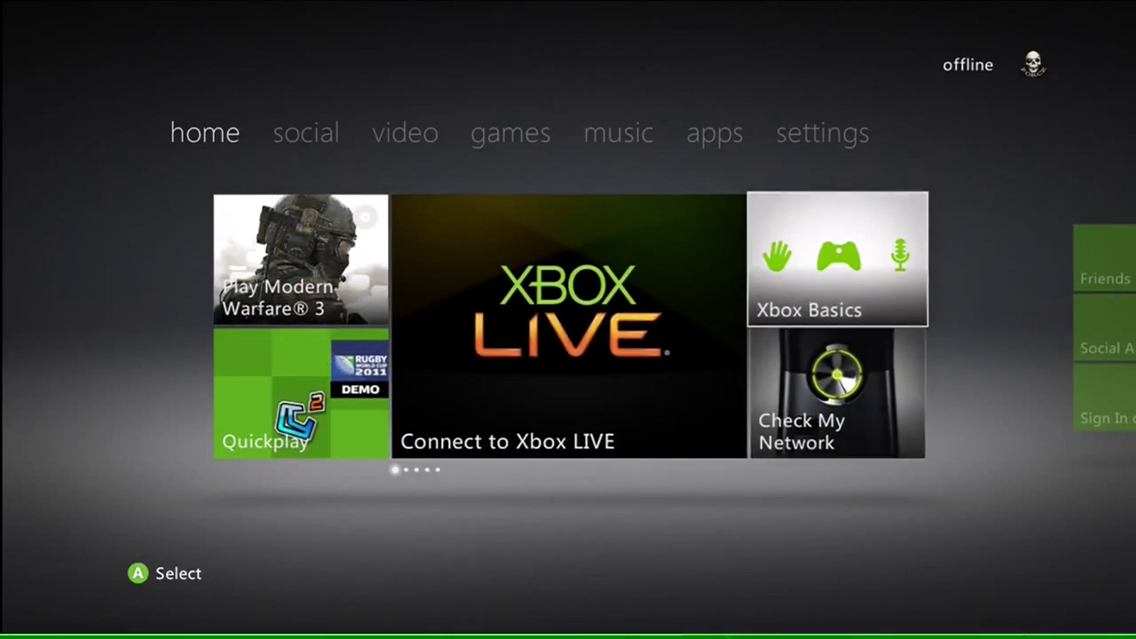
key(Left)
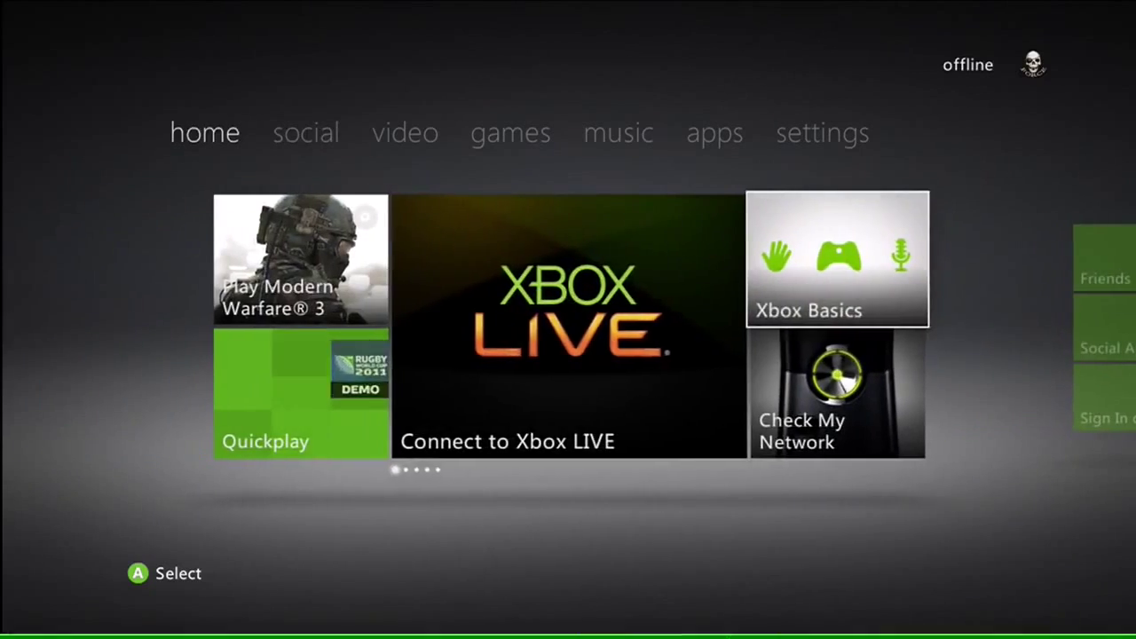
key(Left)
key(Left)
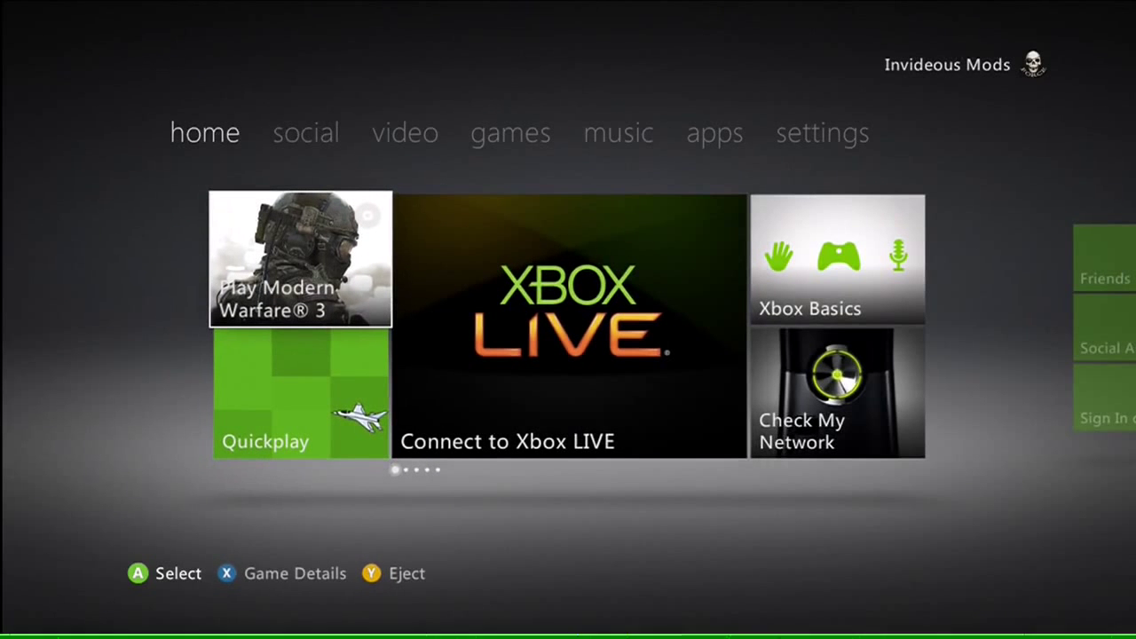